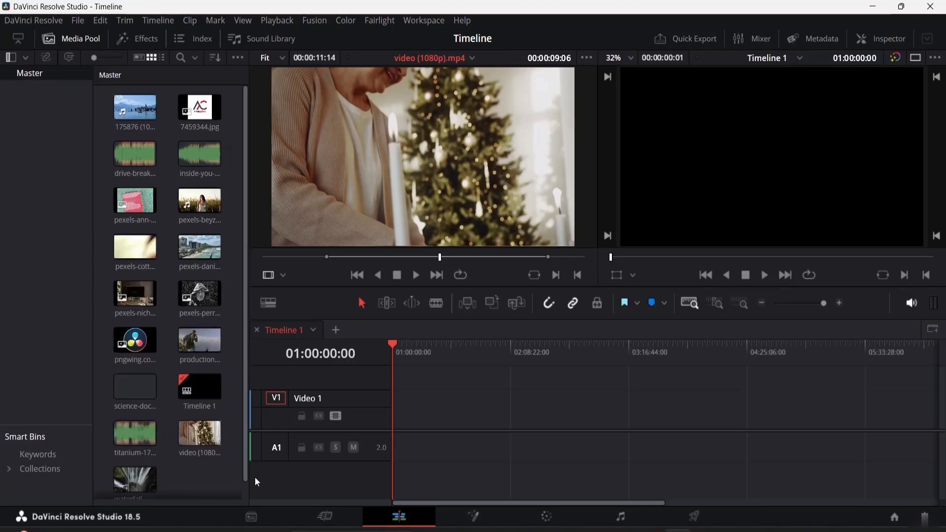
Add the pexels-cottonbro clip to the Video 1 track and place it at the start of the timeline.
click(129, 252)
drag(129, 252, 418, 418)
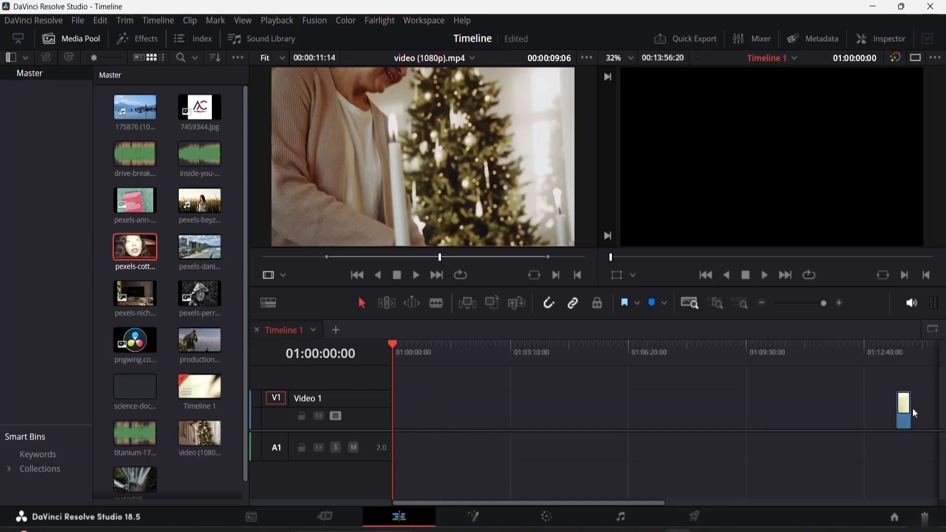
drag(904, 408, 393, 425)
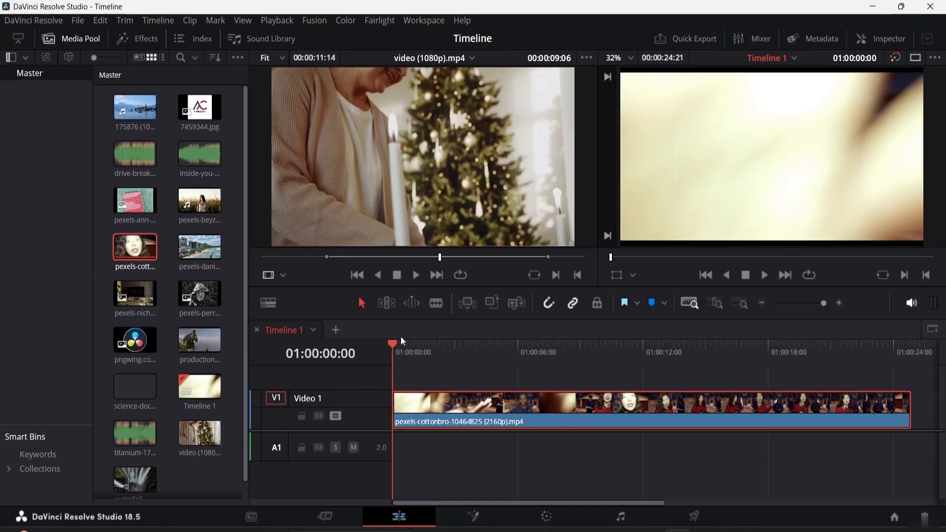
Cut the clip at 01:00:04:07 with the Blade tool.
drag(393, 345, 482, 352)
click(437, 305)
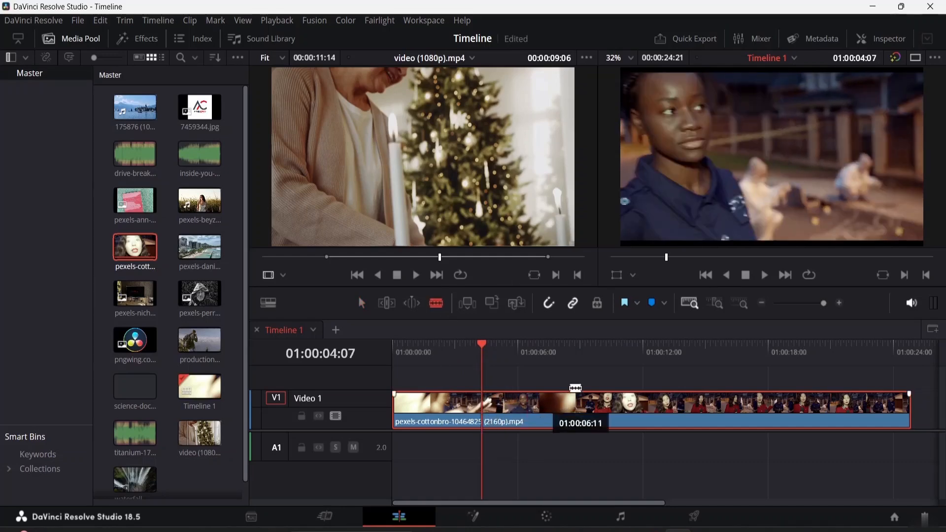
click(493, 420)
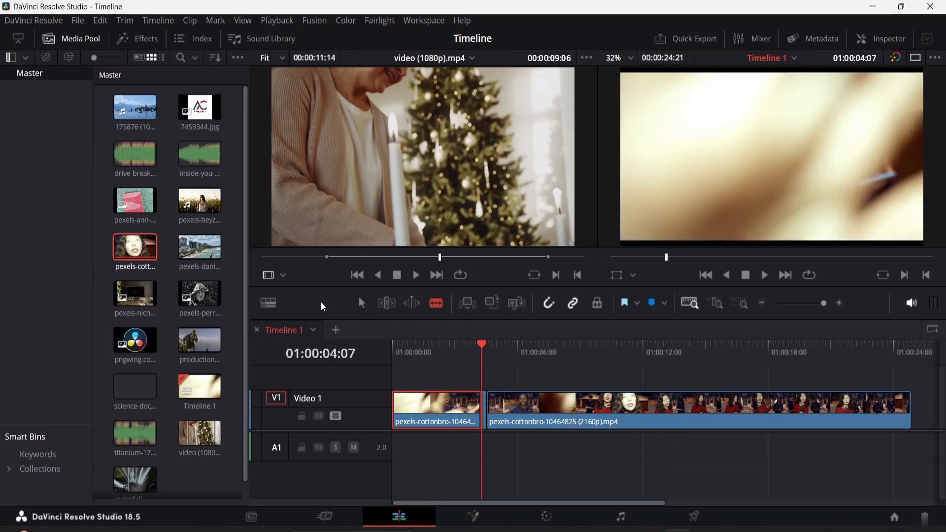
Delete the first segment and move the remaining clip to the start of the timeline.
key(a)
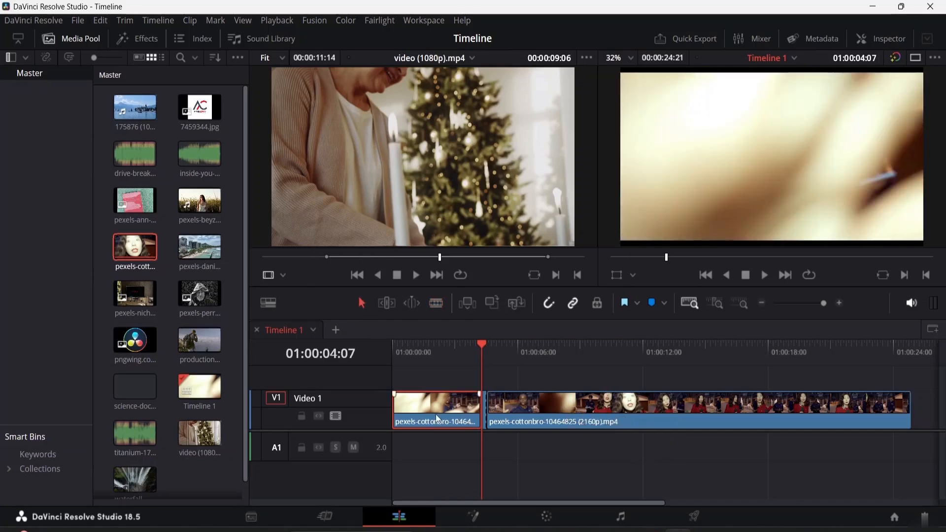
key(Delete)
key(Home)
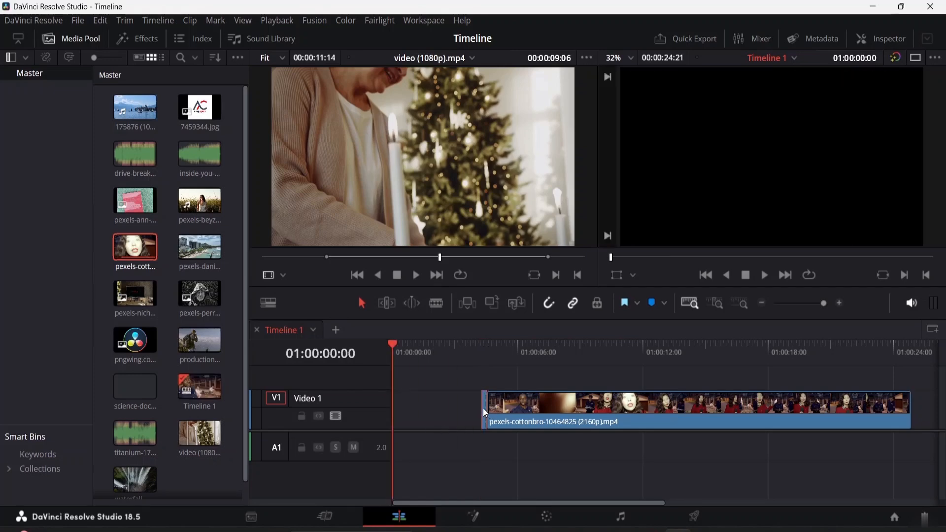
key(BackSpace)
click(566, 415)
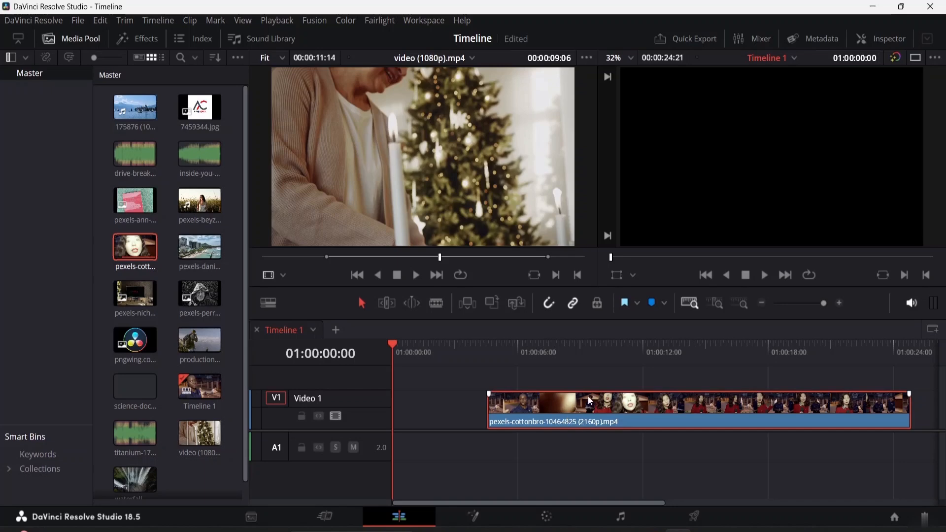
drag(592, 402, 496, 403)
Preview the edit and open the Inspector with the single viewer layout.
key(space)
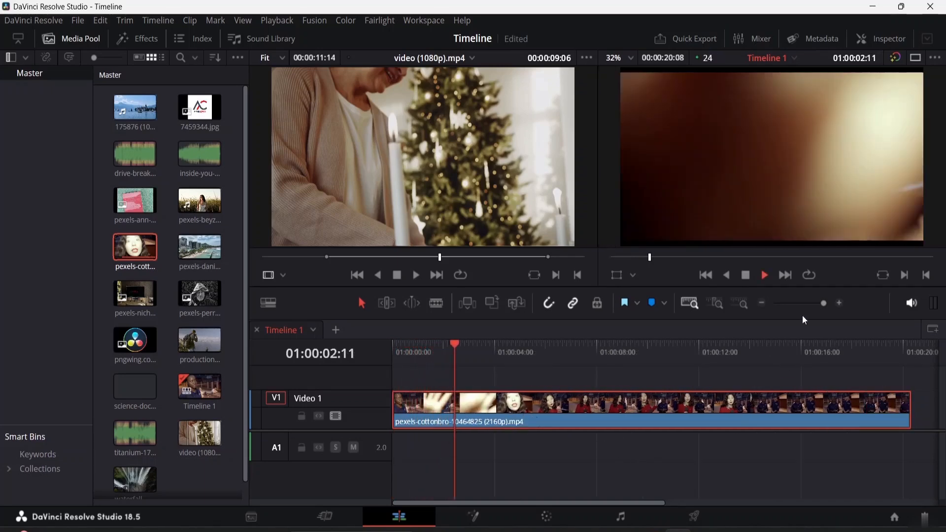
key(space)
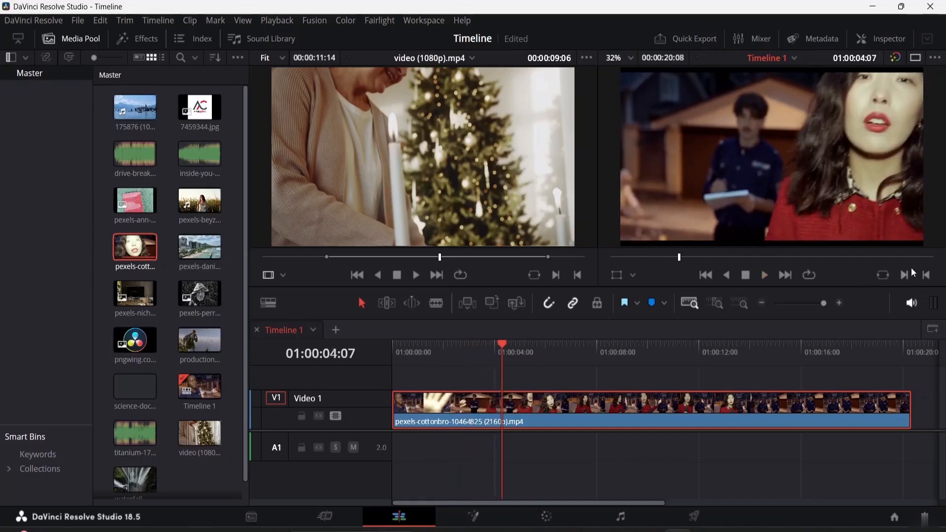
click(882, 38)
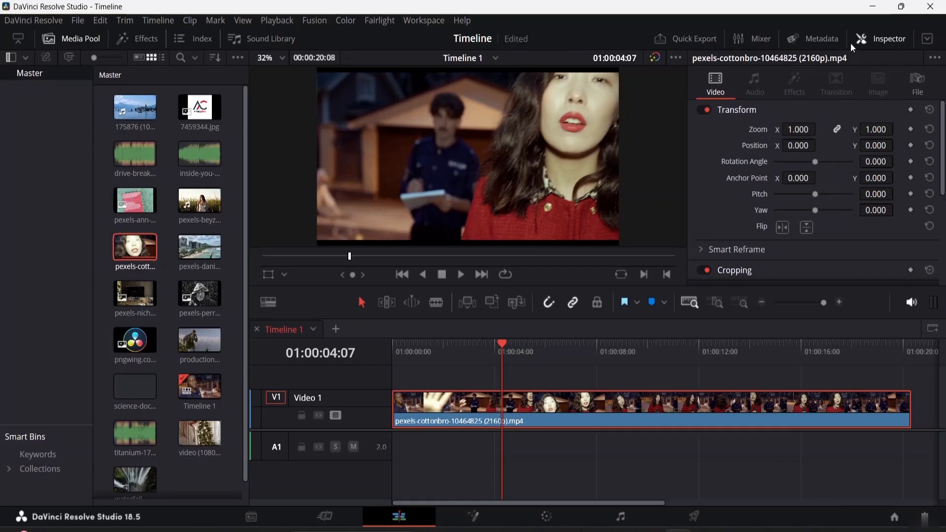
click(878, 41)
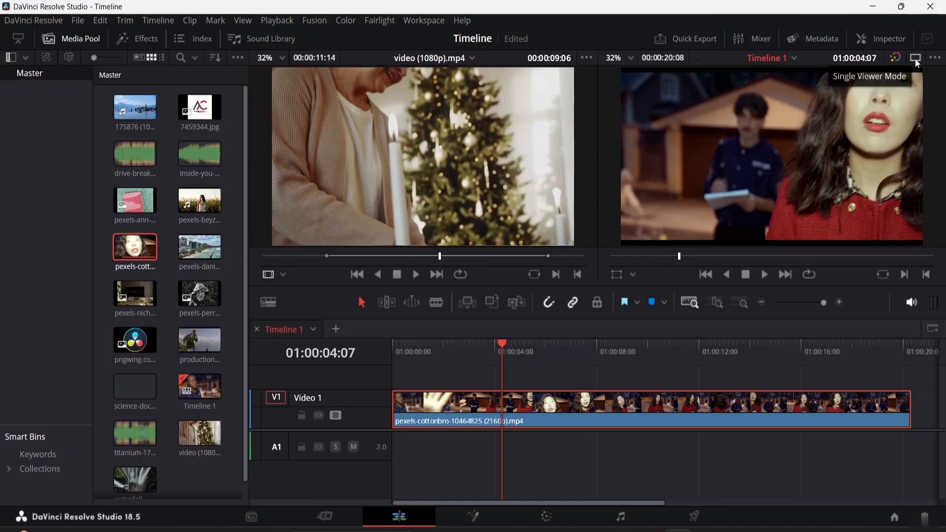
click(915, 58)
click(879, 35)
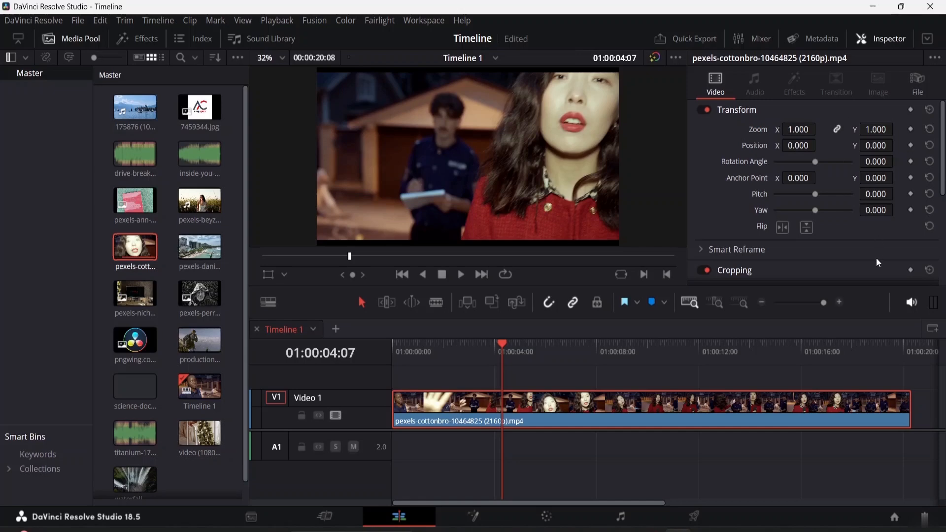
scroll(722, 202, down, 6)
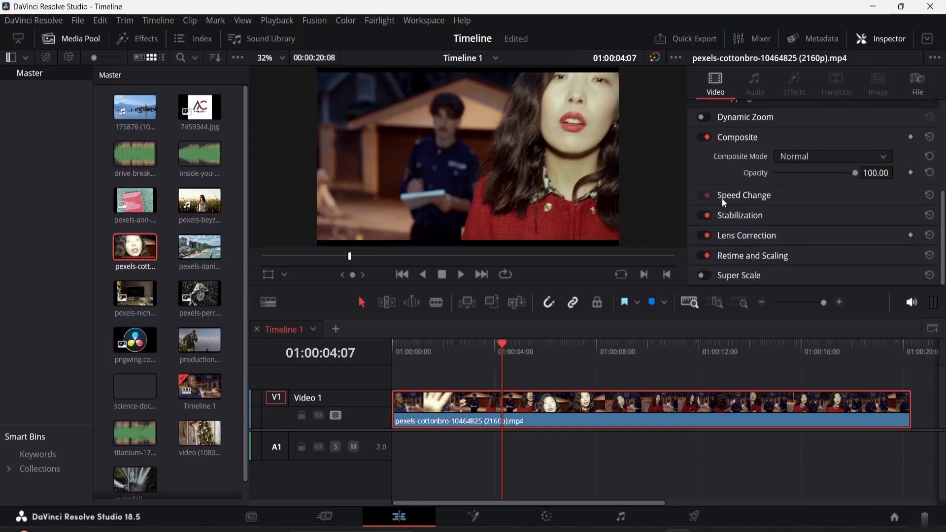
scroll(722, 198, up, 6)
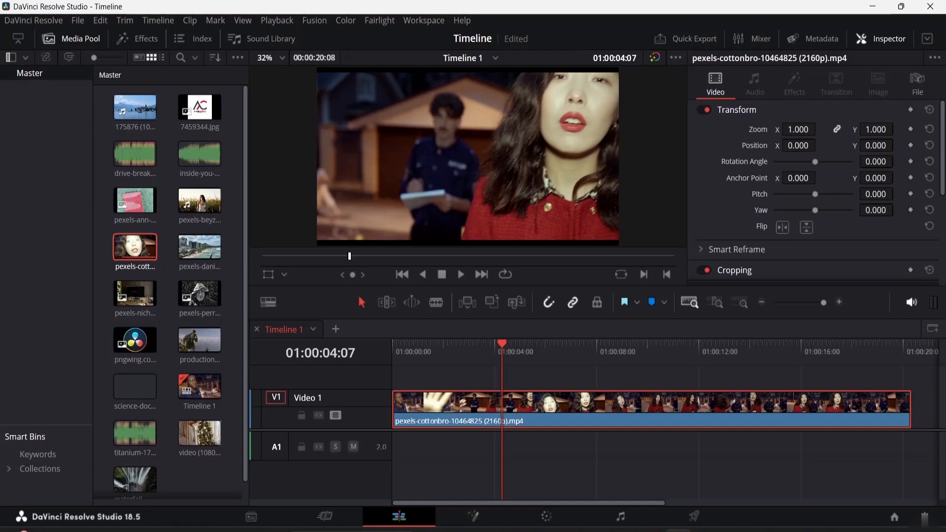
Set the clip's zoom to 0.930.
mouse_move(798, 130)
mouse_down()
mouse_move(821, 130)
mouse_move(739, 129)
mouse_move(793, 130)
mouse_up()
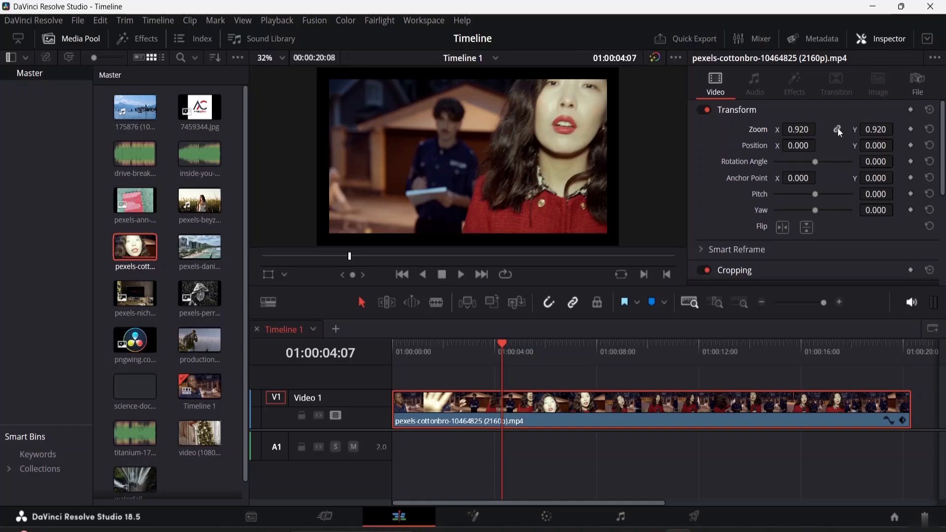
drag(794, 131, 827, 131)
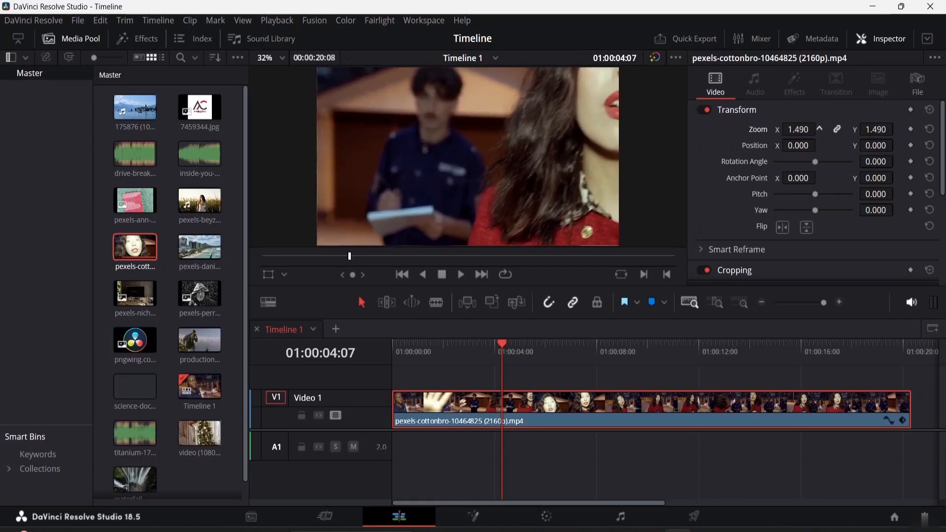
drag(828, 131, 800, 131)
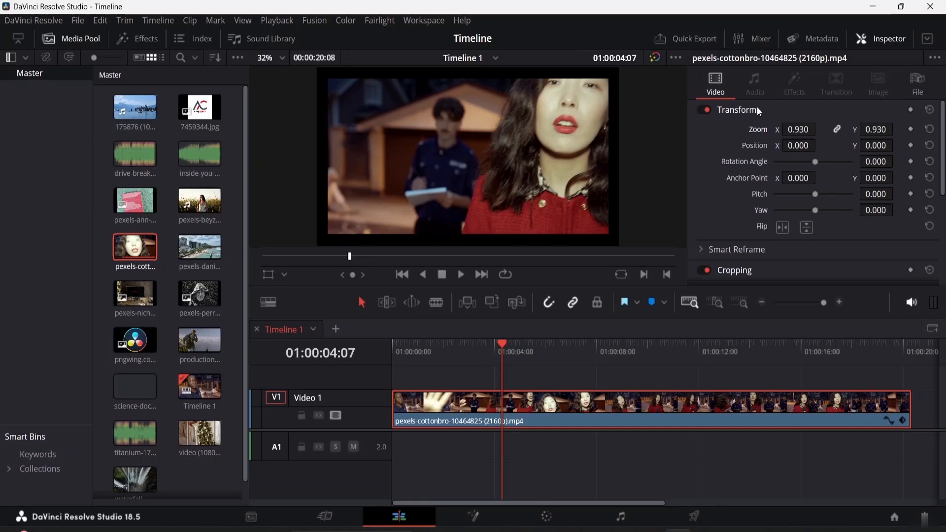
right_click(595, 414)
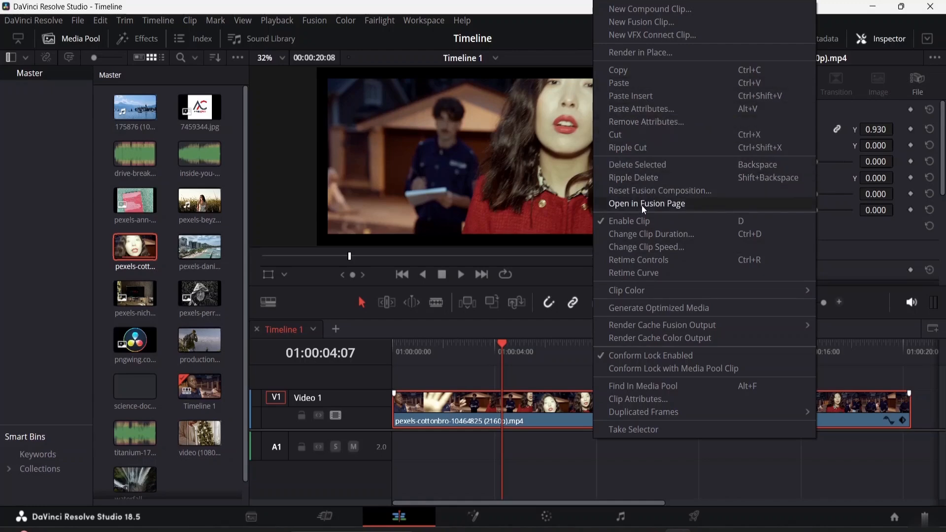
click(534, 372)
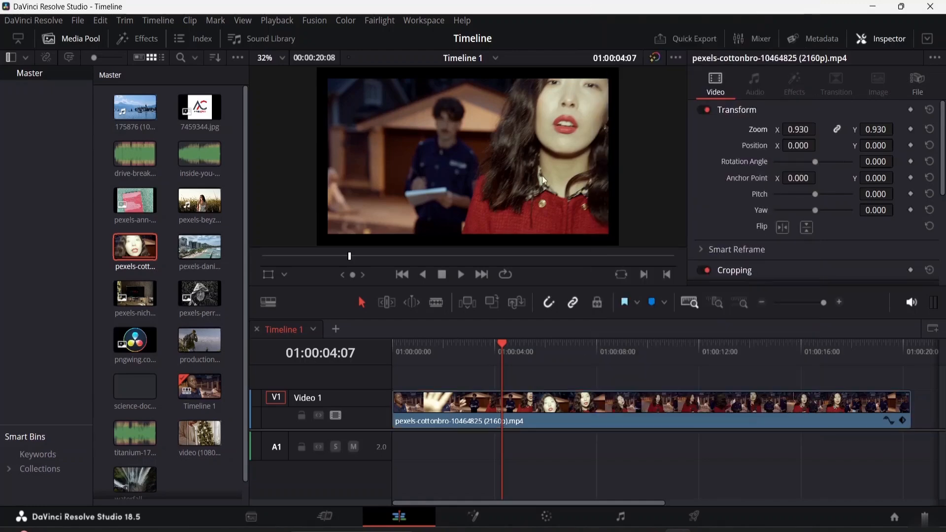
click(608, 403)
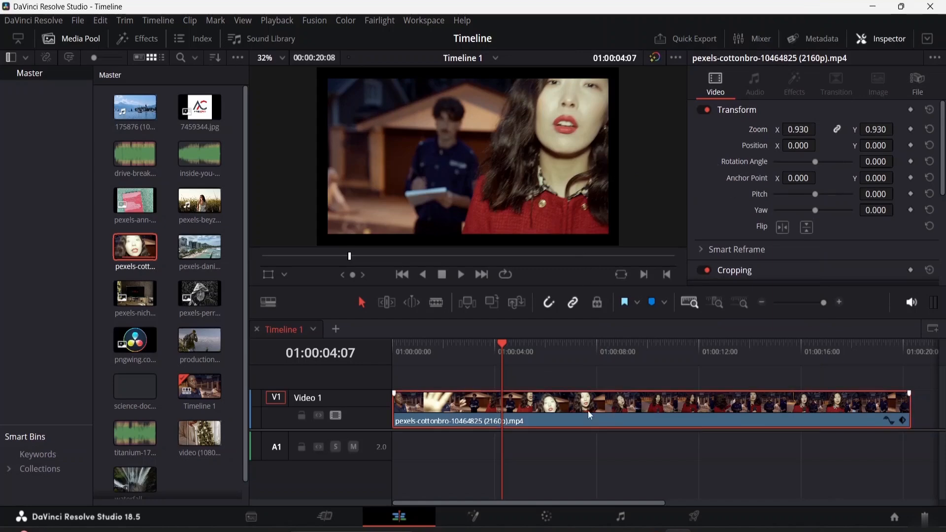
click(598, 449)
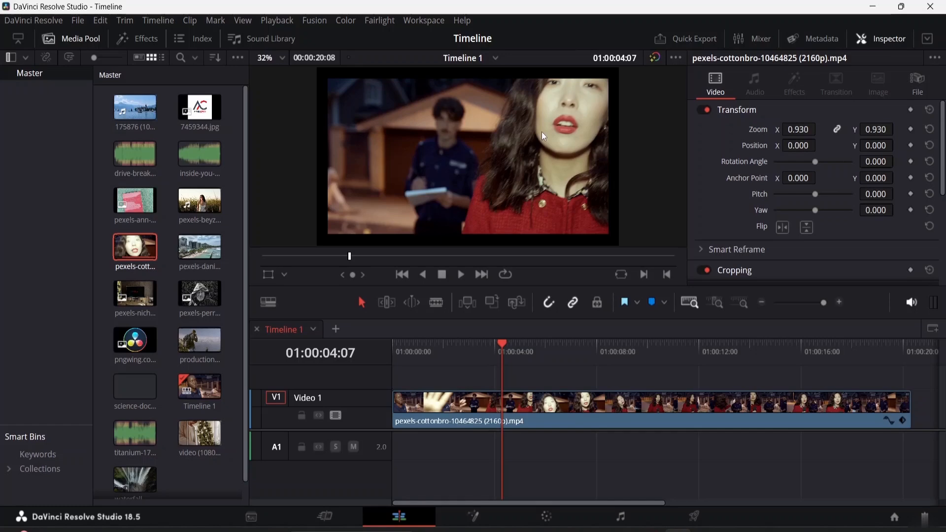
Set the clip's uniform zoom to 1.050.
click(453, 407)
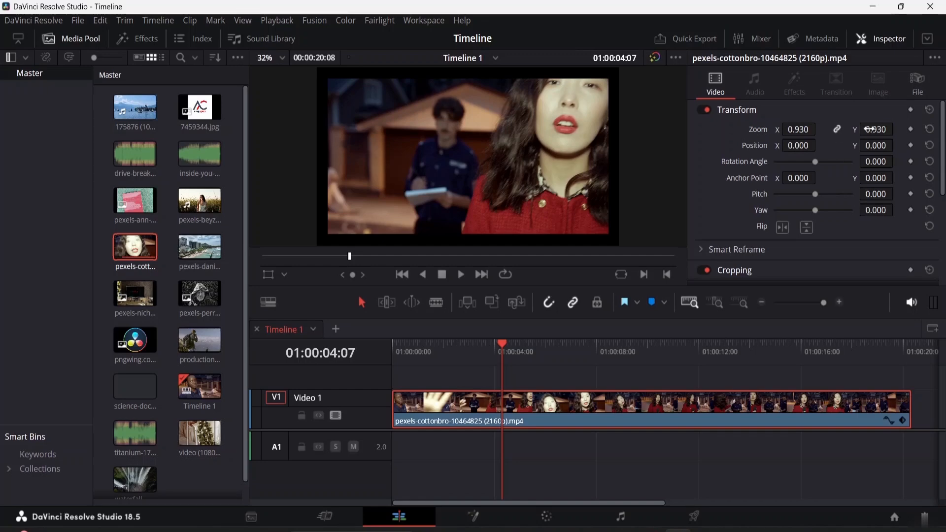
drag(870, 129, 907, 129)
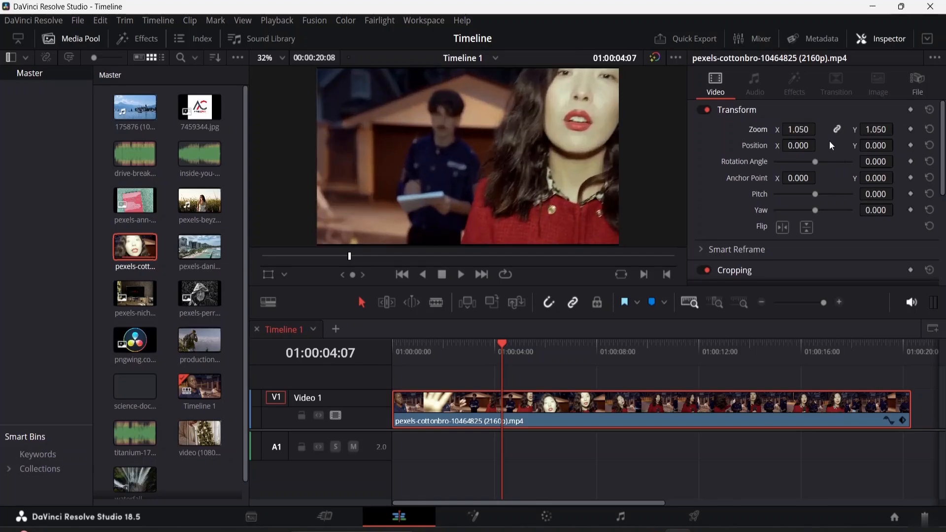
Unlink the zoom axes, stretch the clip to Y 1.610 and X 1.700, then reset the zoom.
click(837, 130)
drag(875, 130, 917, 129)
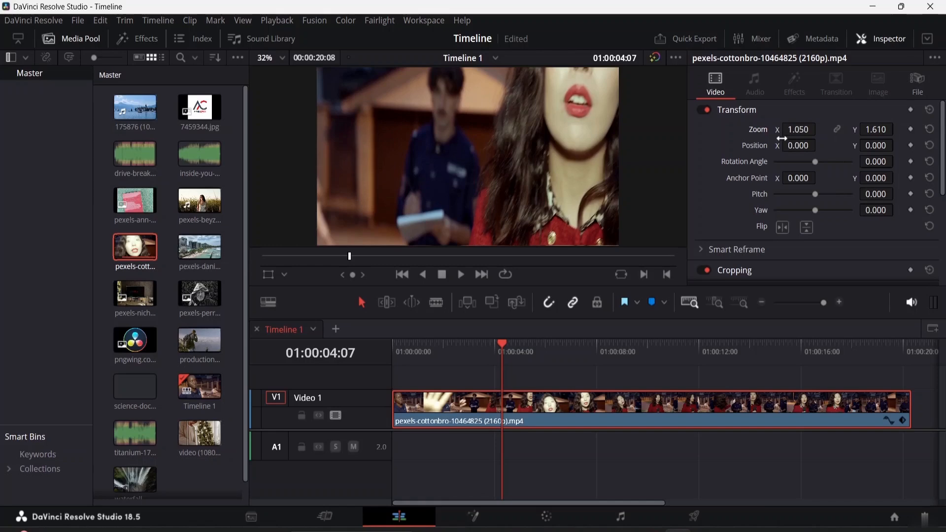
drag(798, 129, 820, 129)
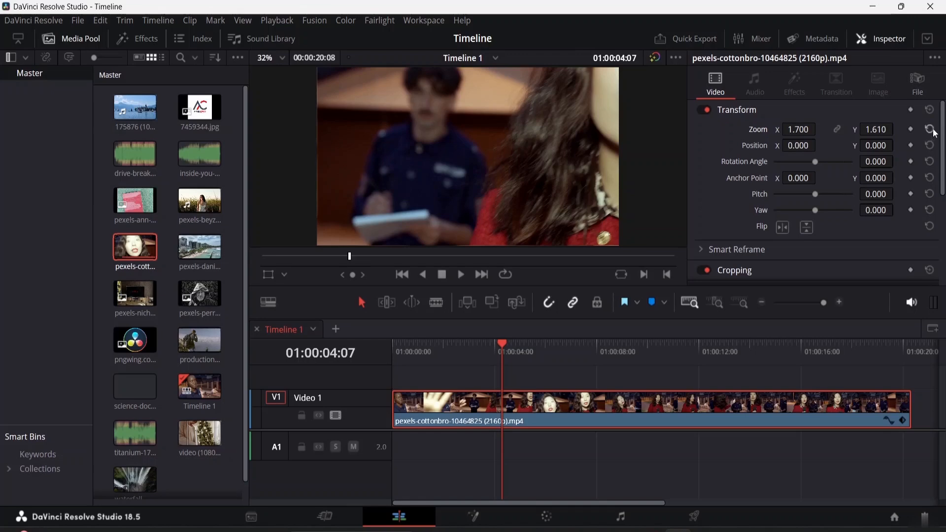
click(933, 130)
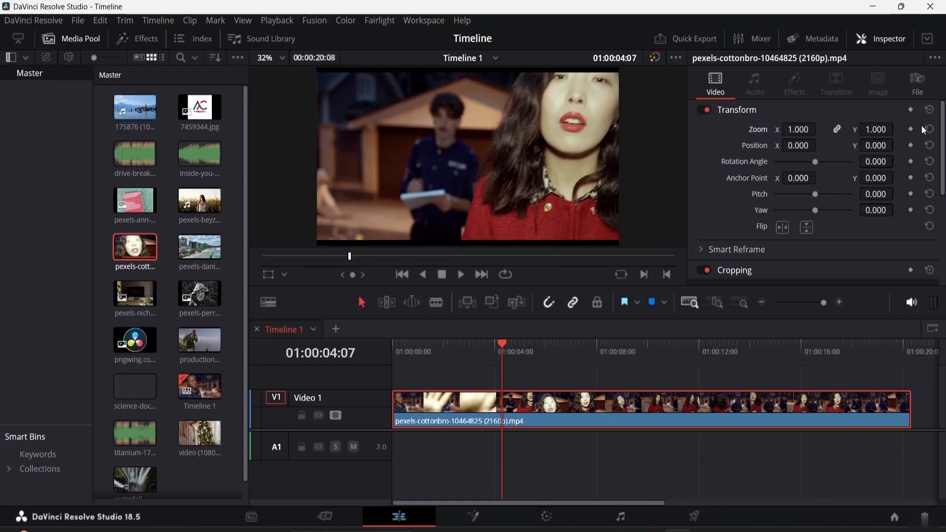
click(278, 57)
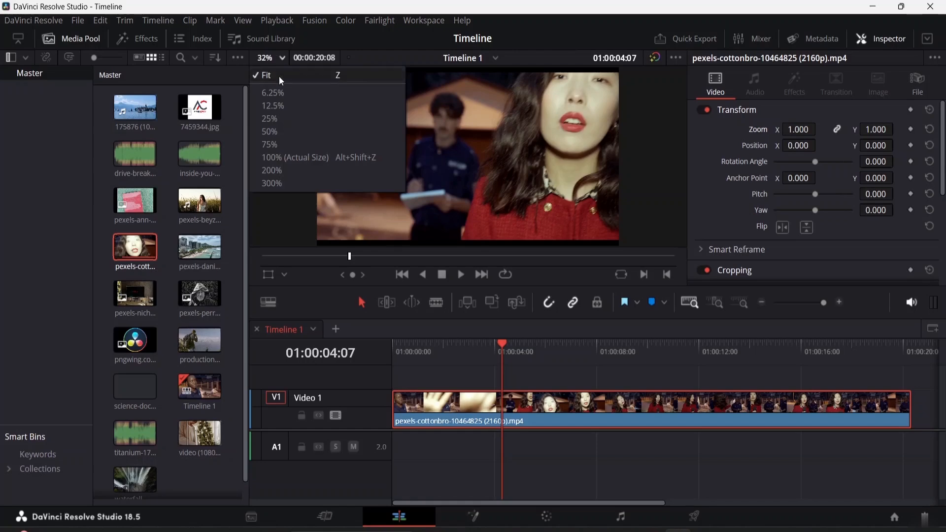
click(279, 77)
click(275, 62)
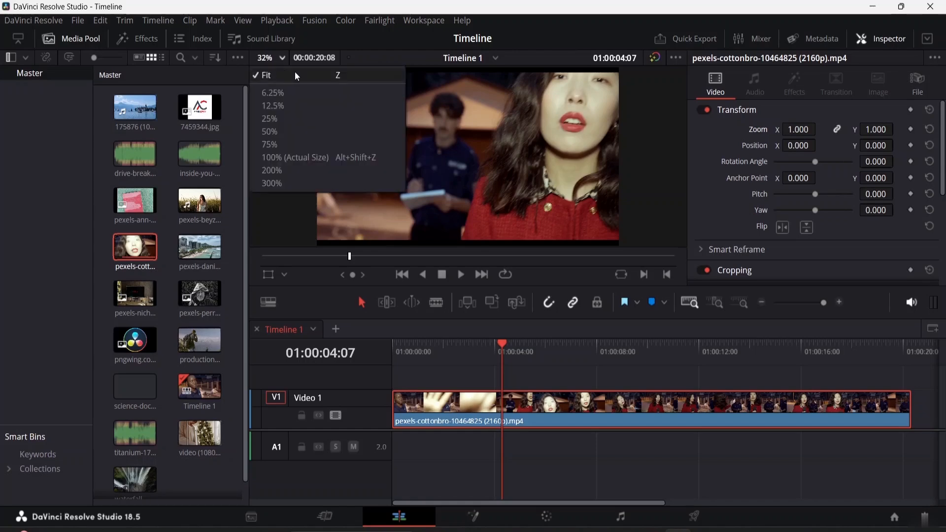
click(296, 73)
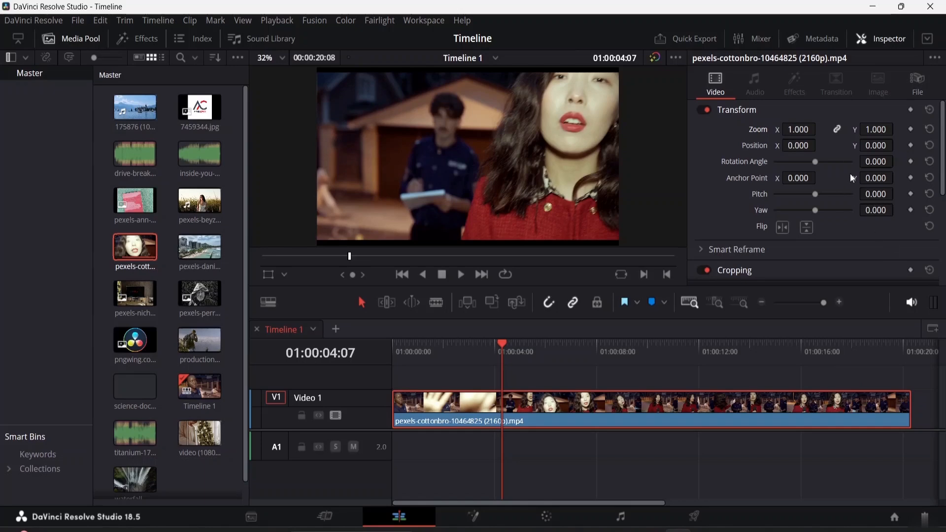
Try a Y position of -130 and a rotation angle of 360, resetting each afterward.
drag(799, 146, 902, 145)
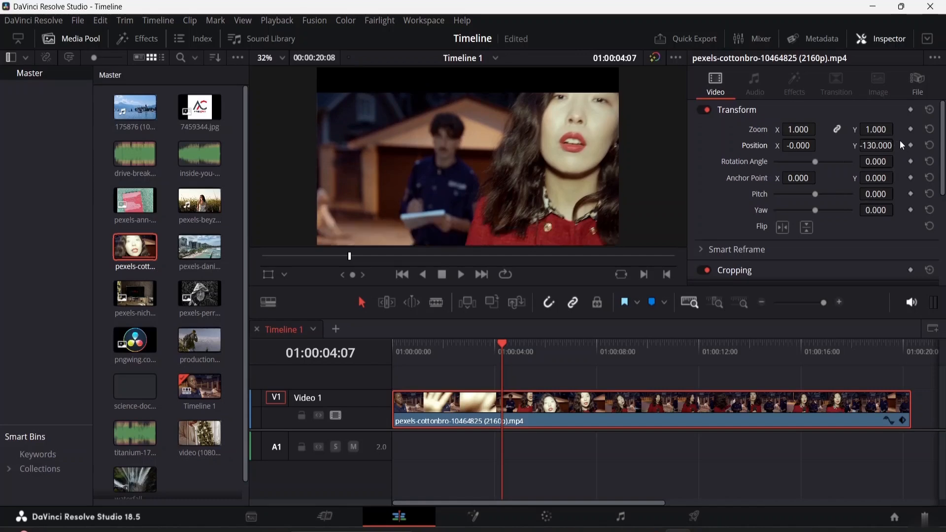
click(929, 147)
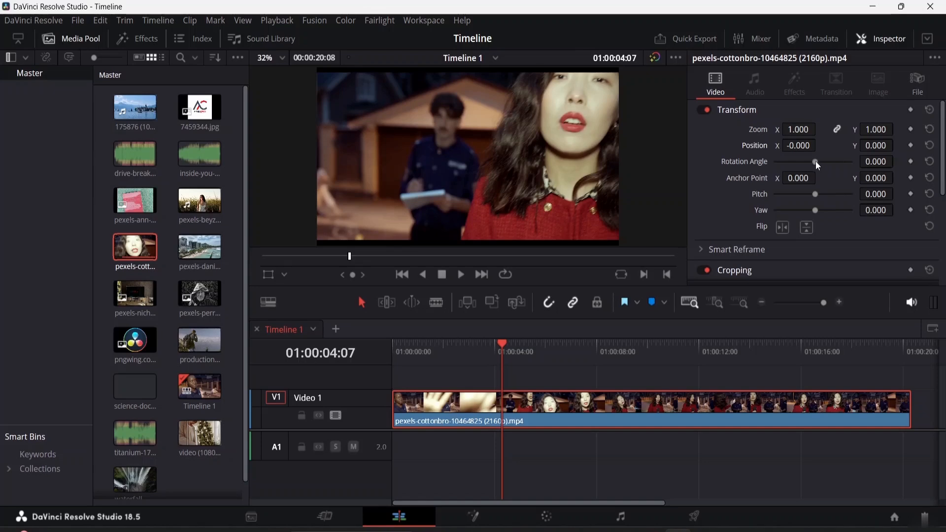
drag(814, 161, 865, 168)
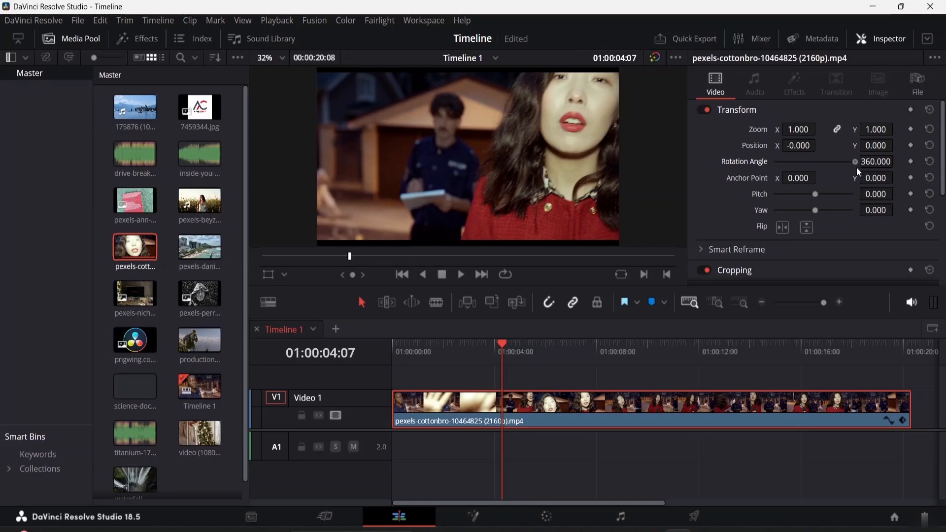
click(930, 162)
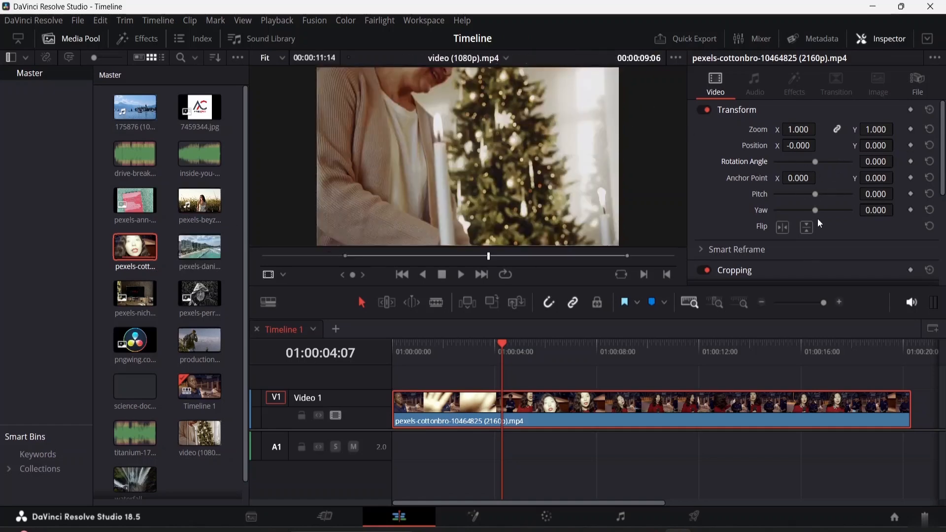
Select the clip and flip it horizontally.
scroll(808, 205, down, 3)
scroll(791, 190, up, 3)
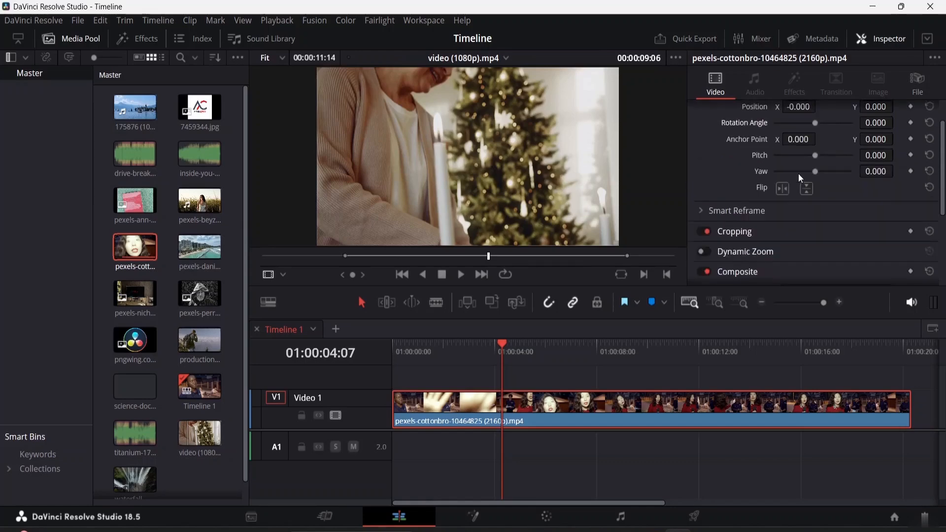
click(507, 415)
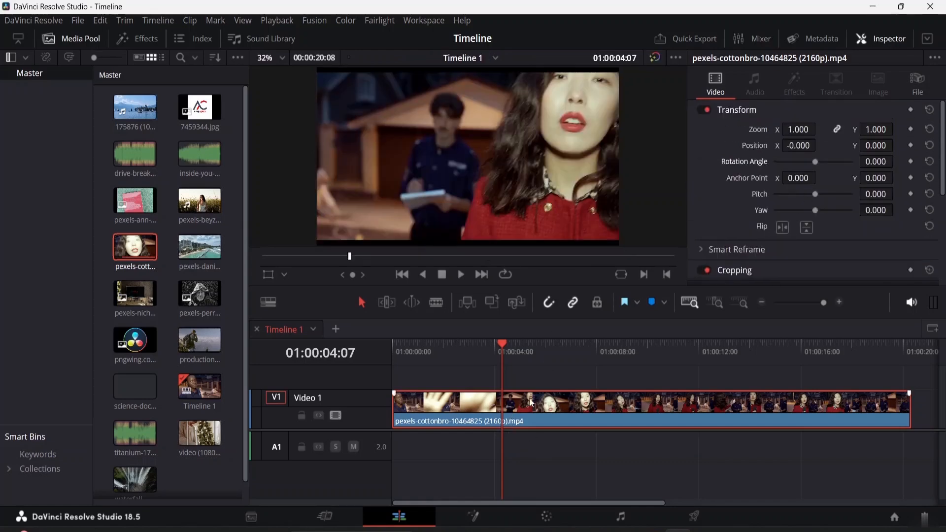
click(782, 227)
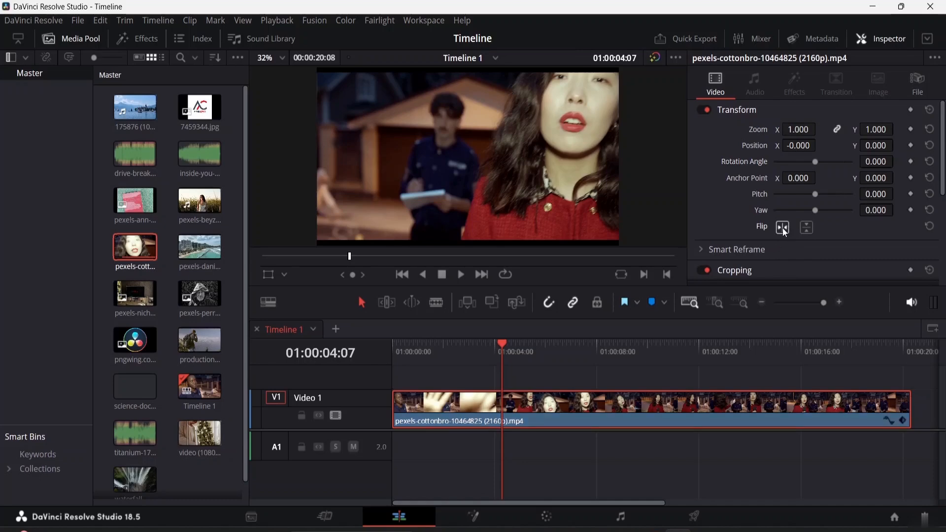
Toggle the clip's horizontal and vertical flip settings.
click(782, 228)
click(782, 227)
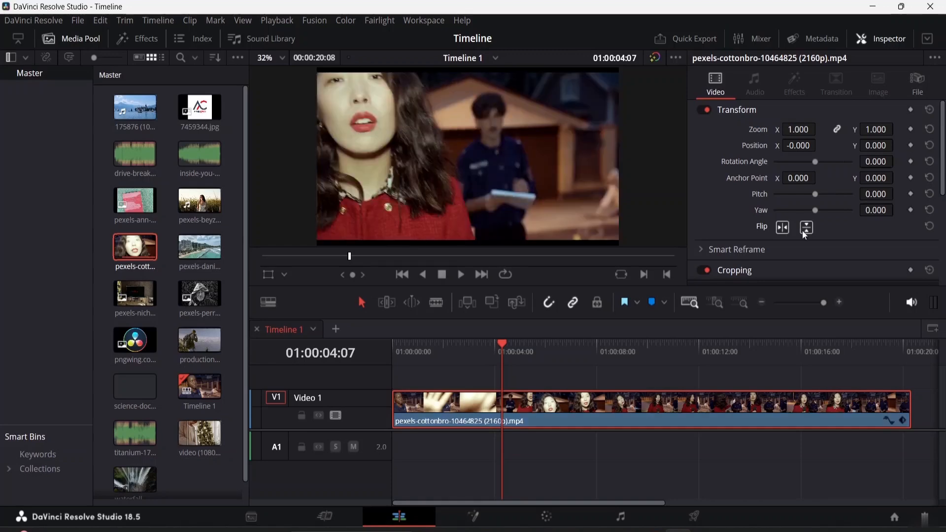
click(803, 230)
click(803, 230)
Expand the Cropping section and flip the clip horizontally again.
scroll(830, 194, down, 3)
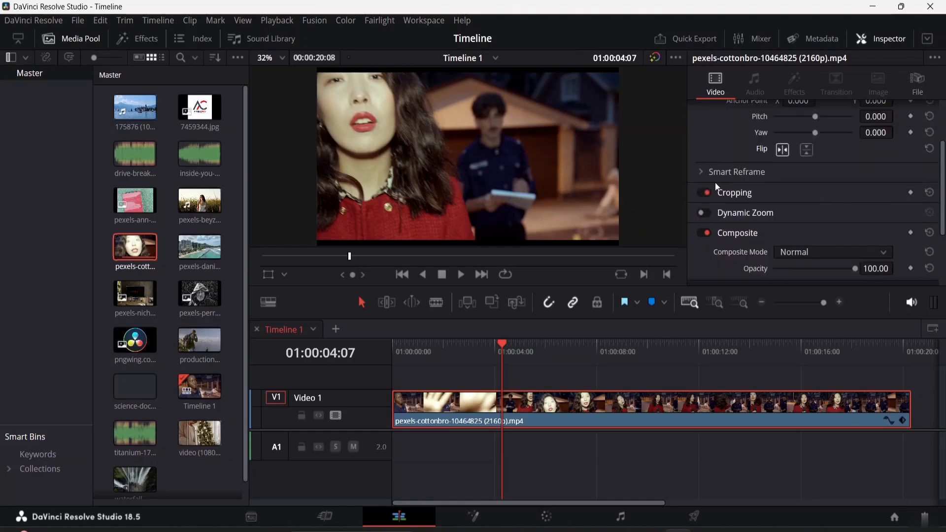
click(747, 193)
scroll(761, 195, down, 3)
scroll(761, 190, up, 2)
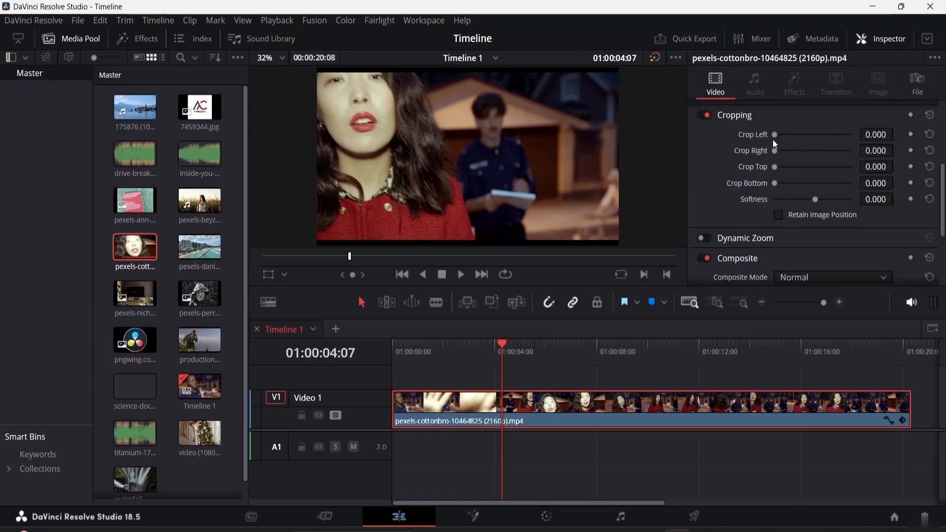
scroll(773, 140, up, 3)
click(782, 227)
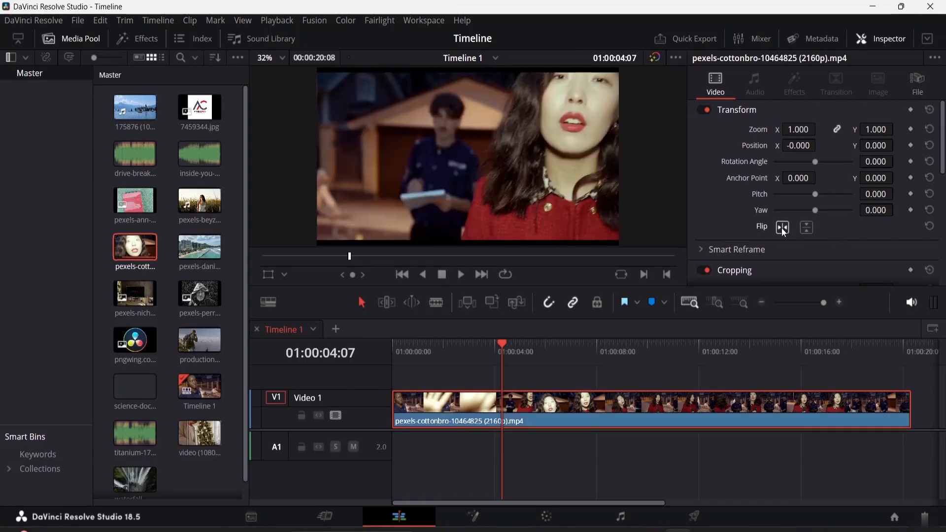
Try a Crop Left value of 499.200, then reset it.
scroll(746, 271, down, 3)
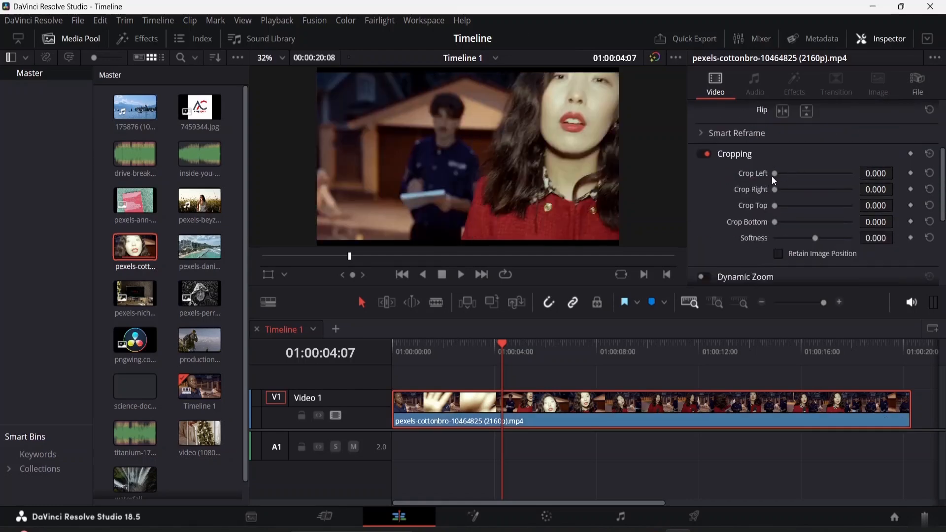
drag(774, 176, 756, 201)
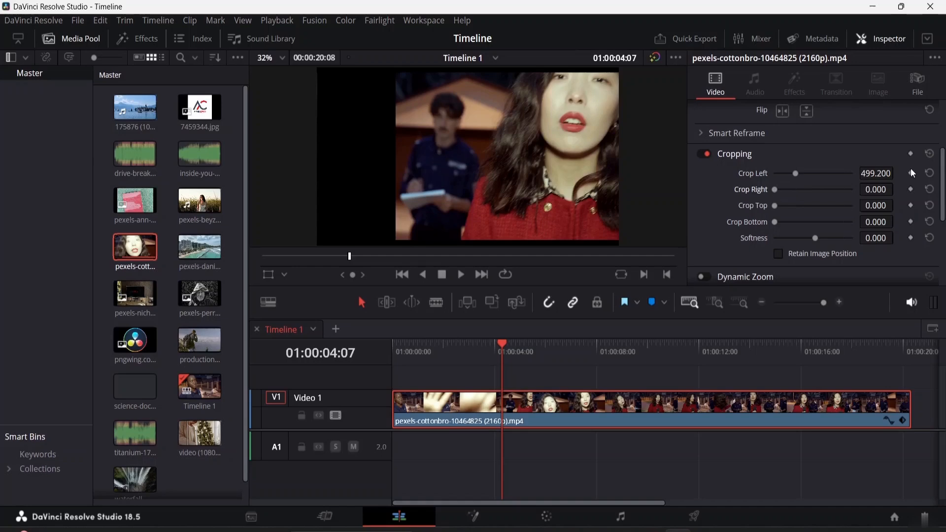
click(929, 174)
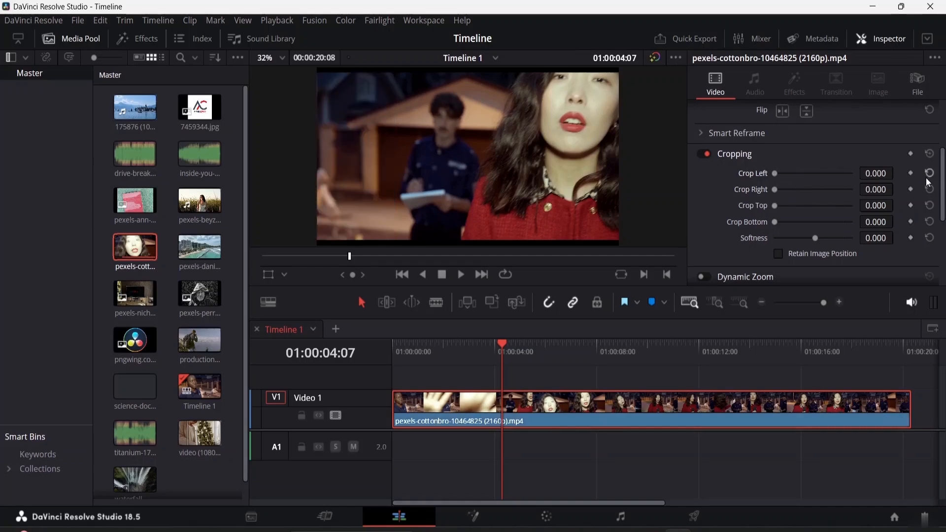
Set the crop softness to -34.350, after trying a Crop Bottom of about 185 and resetting it.
drag(775, 206, 789, 225)
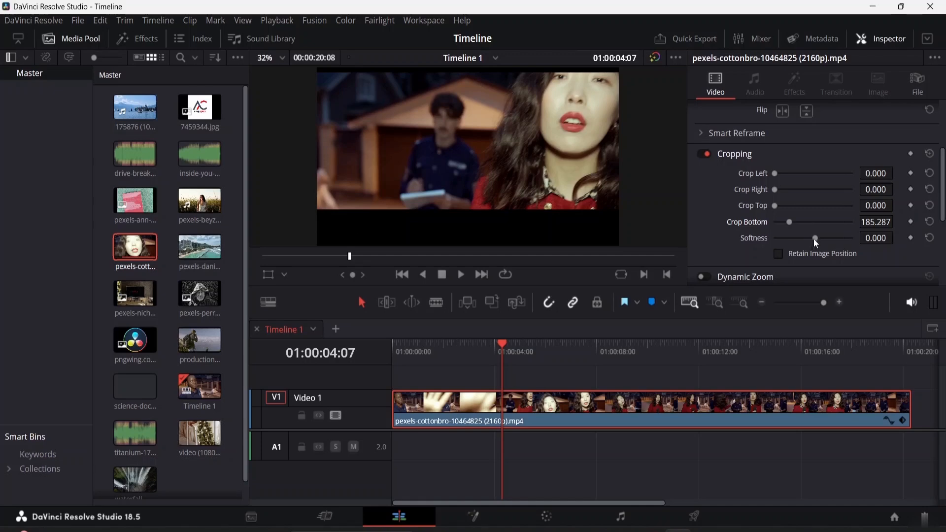
drag(814, 239, 752, 235)
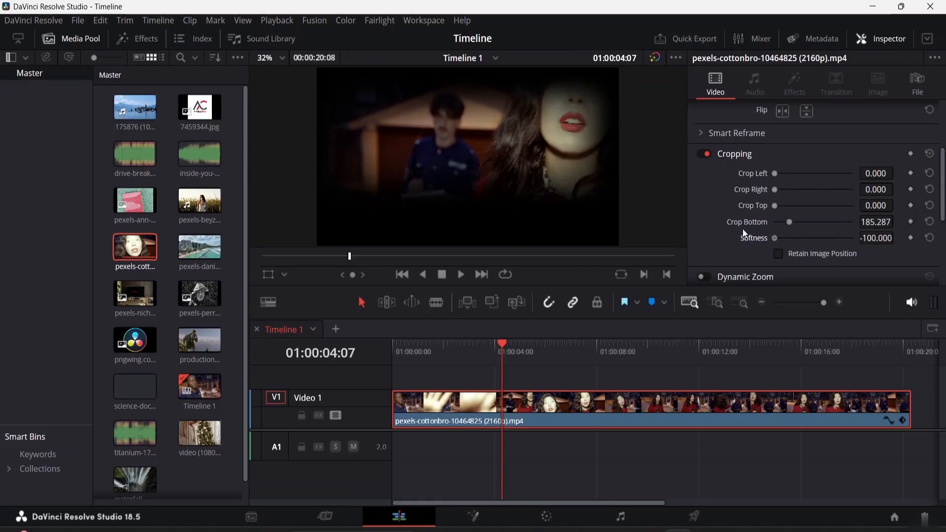
drag(774, 242, 793, 244)
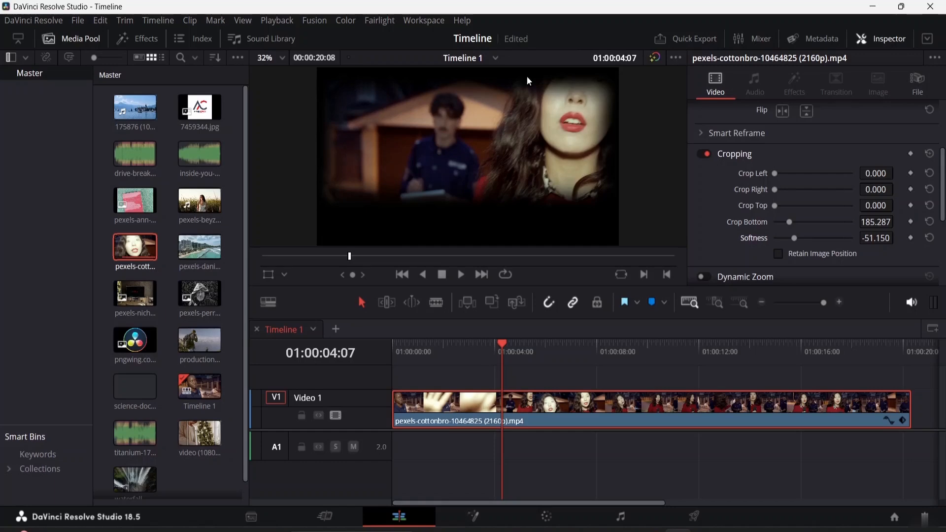
double_click(790, 223)
drag(791, 237, 801, 238)
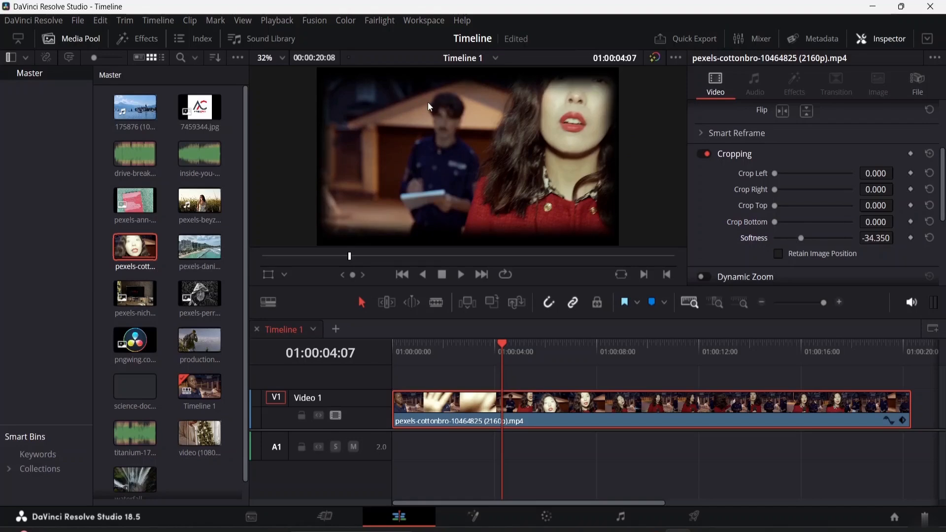
key(q)
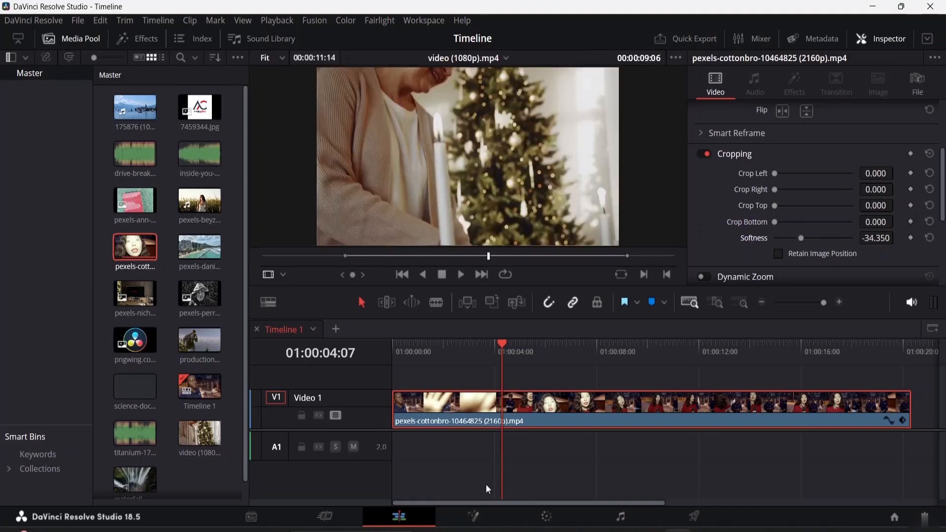
click(467, 410)
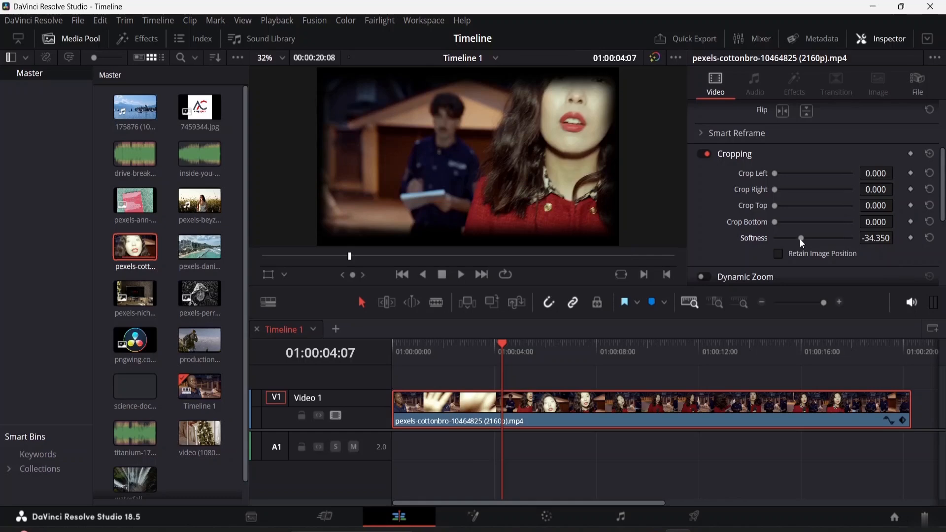
Enable Retain Image Position for the crop.
scroll(812, 247, down, 4)
scroll(799, 239, up, 1)
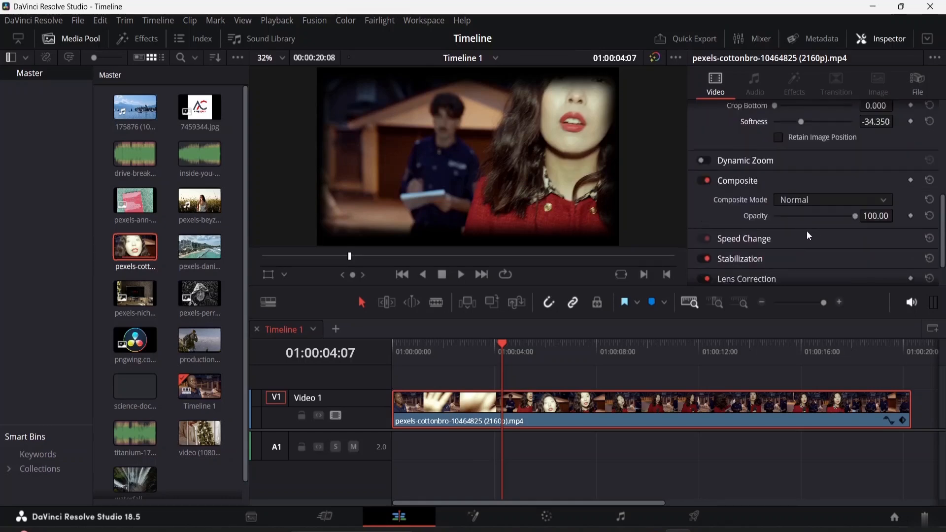
scroll(808, 235, up, 1)
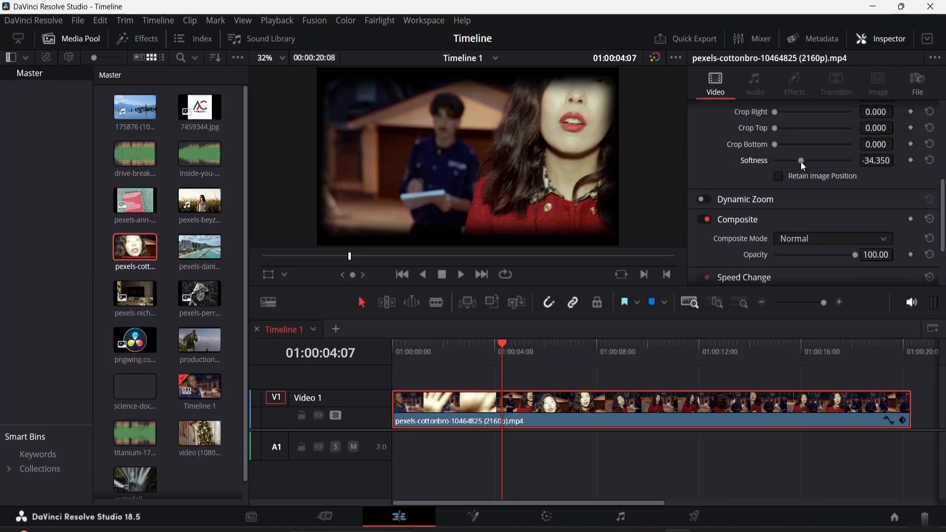
click(777, 177)
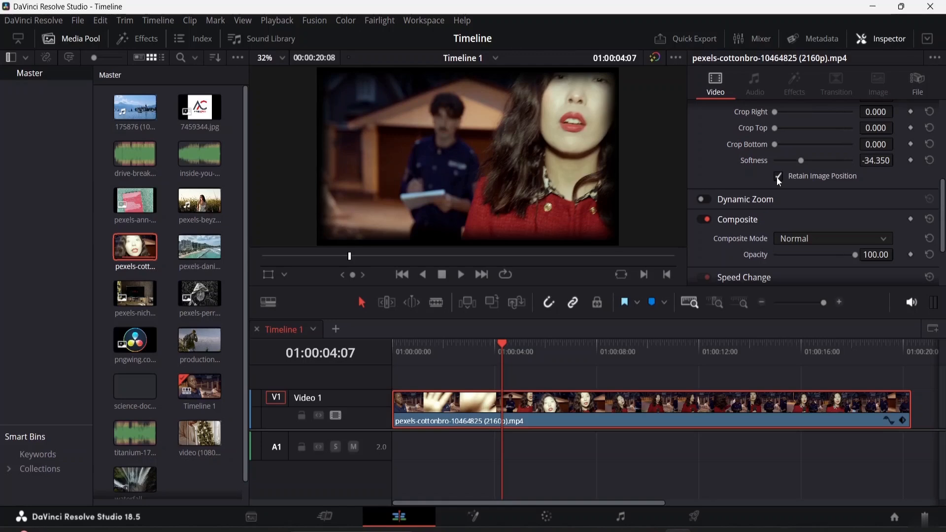
click(778, 177)
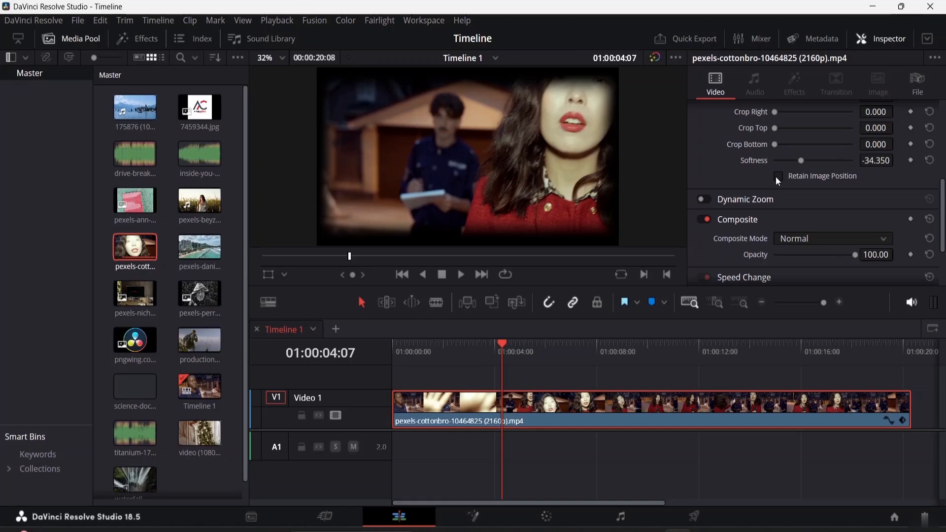
click(777, 177)
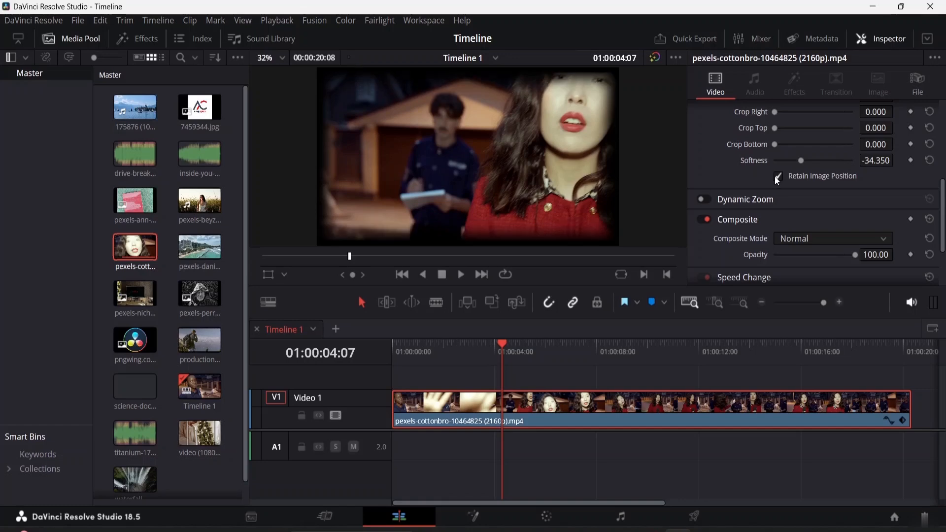
Enable Dynamic Zoom, try the Ease In ease, then set it back to Linear.
click(705, 199)
click(745, 199)
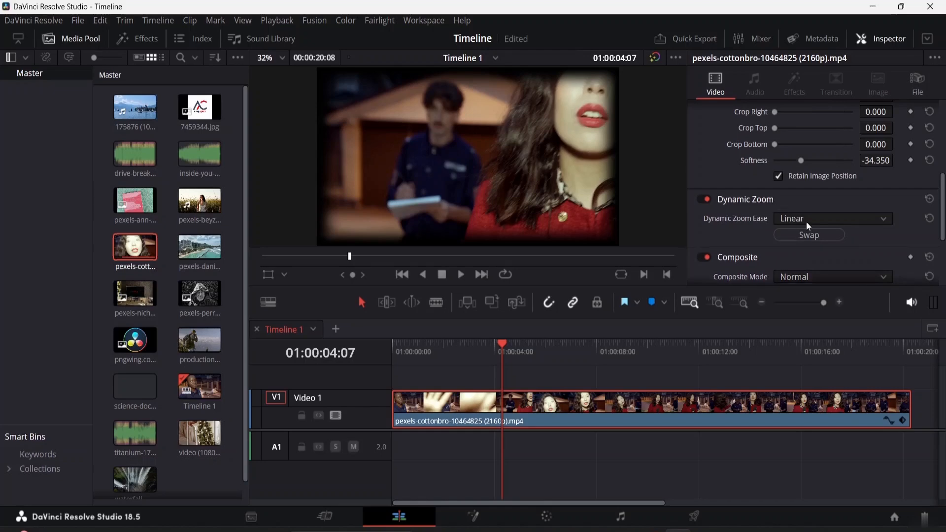
click(875, 218)
click(816, 253)
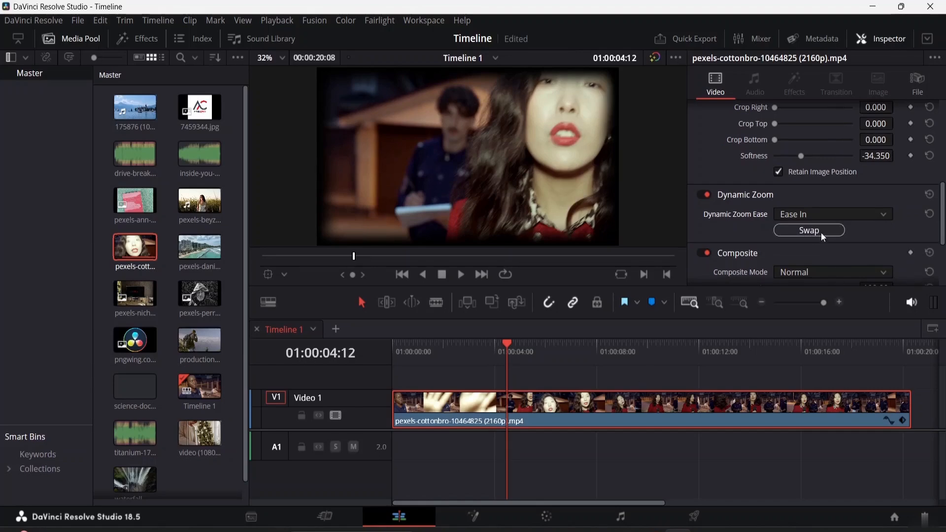
click(859, 216)
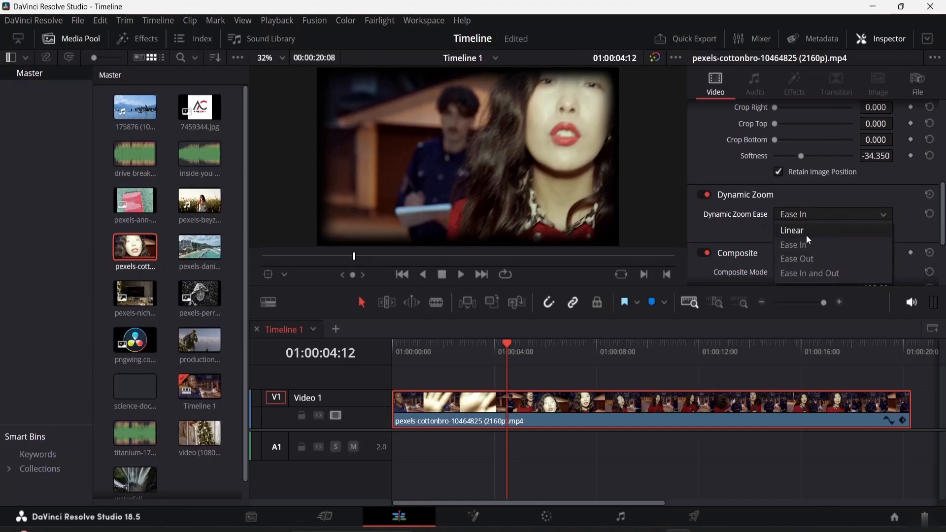
click(807, 234)
click(861, 217)
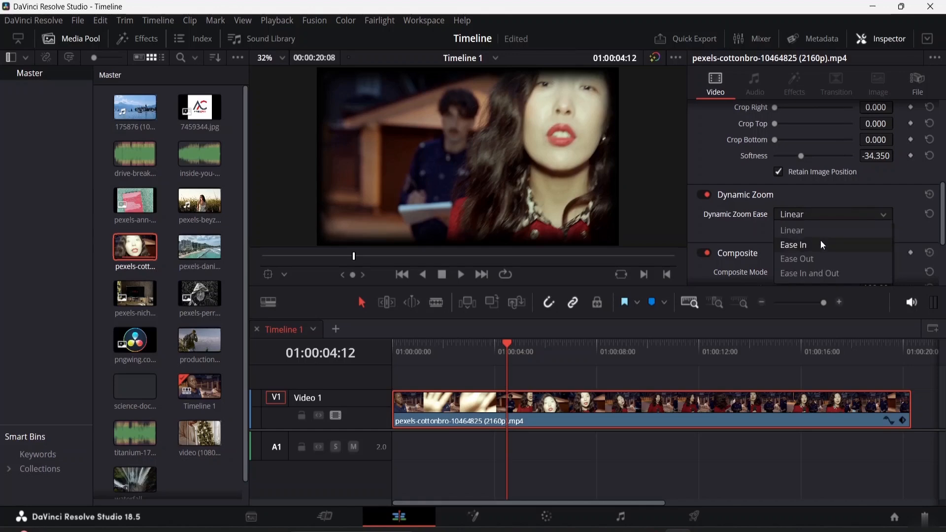
click(867, 217)
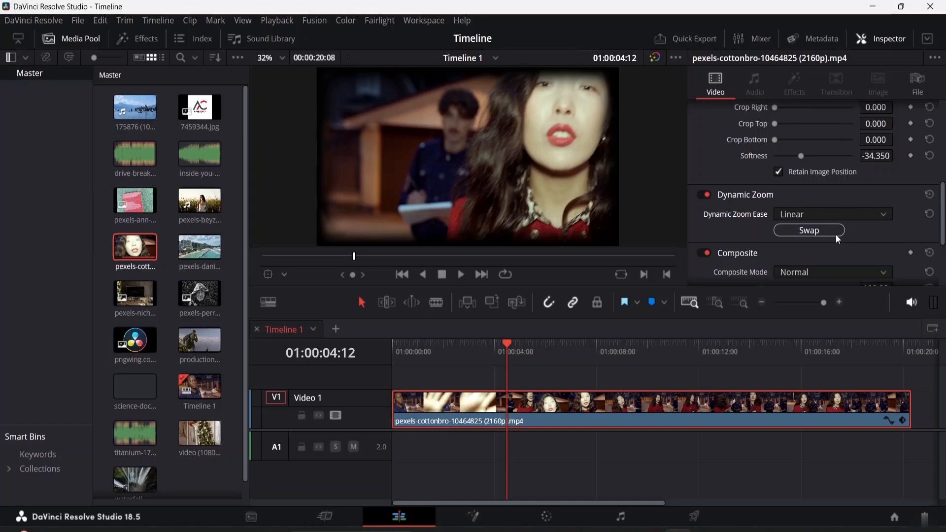
Swap the dynamic zoom's start and end framing.
click(824, 229)
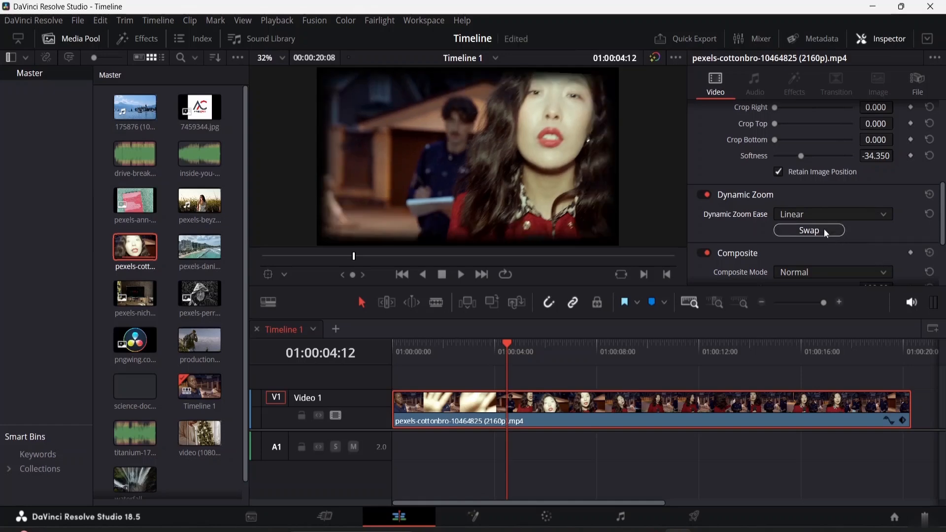
click(824, 229)
click(824, 229)
Expand Smart Reframe and set the object of interest to Reference Point.
scroll(797, 198, down, 3)
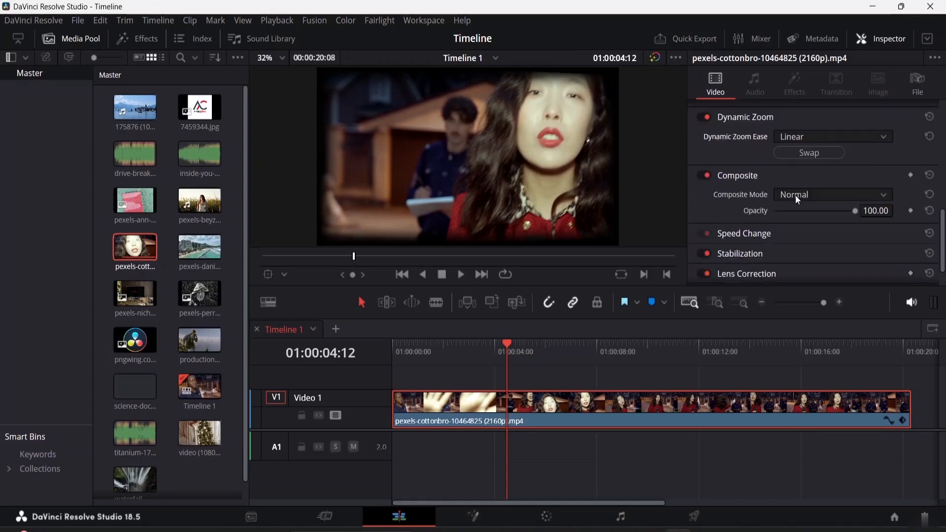
scroll(795, 195, up, 9)
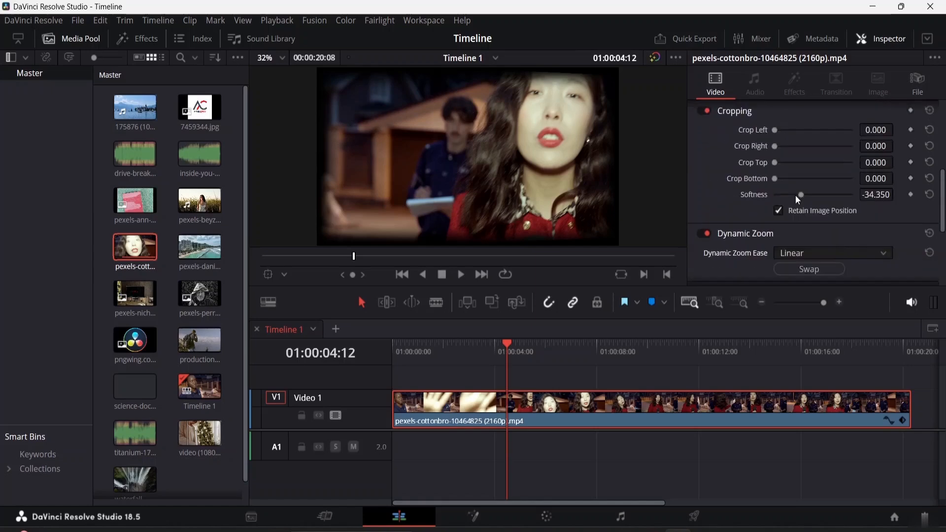
scroll(797, 188, up, 2)
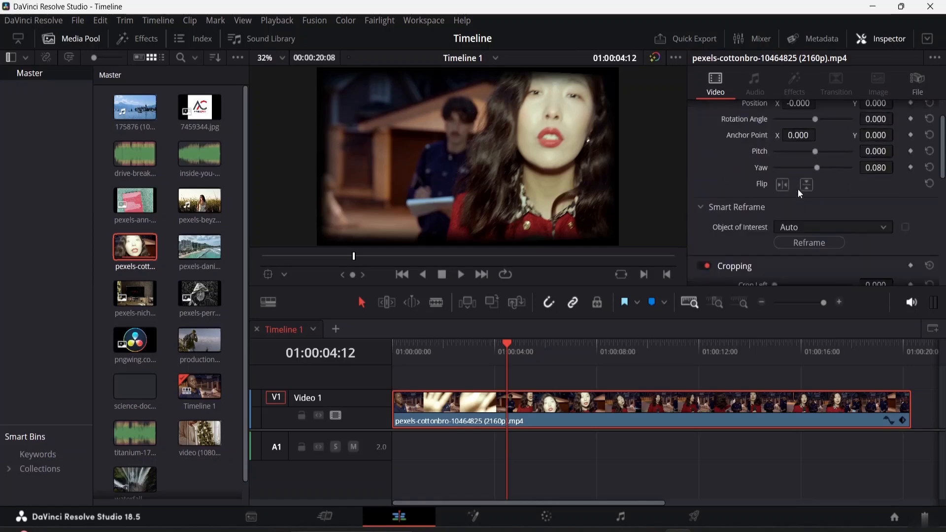
scroll(796, 186, down, 4)
scroll(794, 179, up, 2)
scroll(780, 172, up, 2)
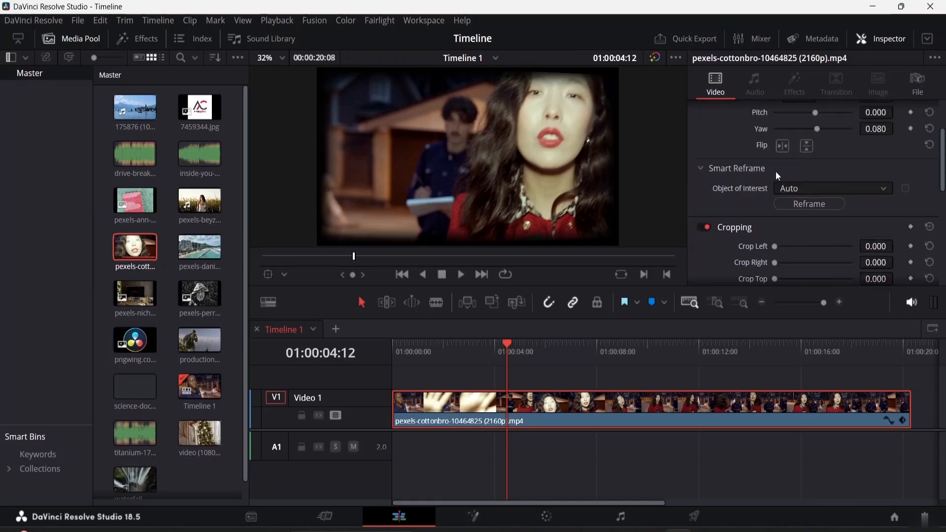
click(803, 205)
click(869, 190)
click(850, 219)
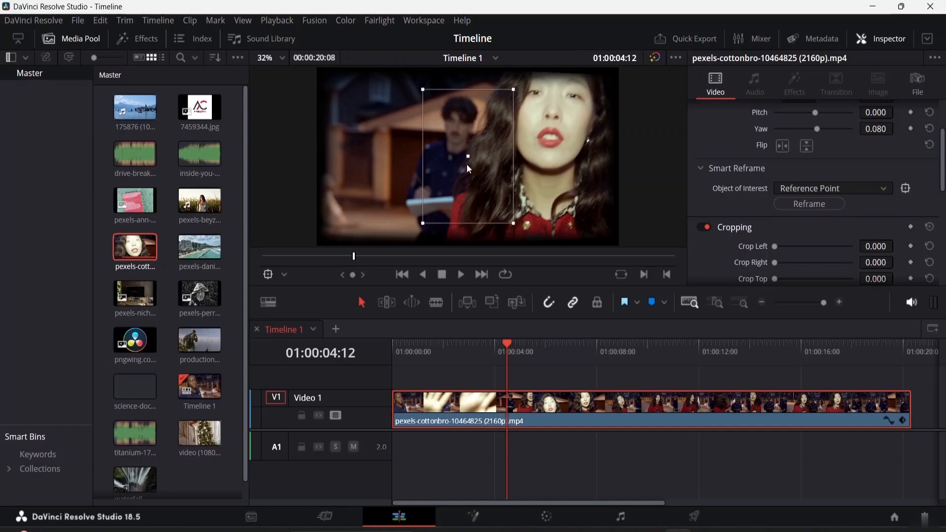
Move and resize the reference box over the man, then run Reframe.
drag(466, 156, 438, 148)
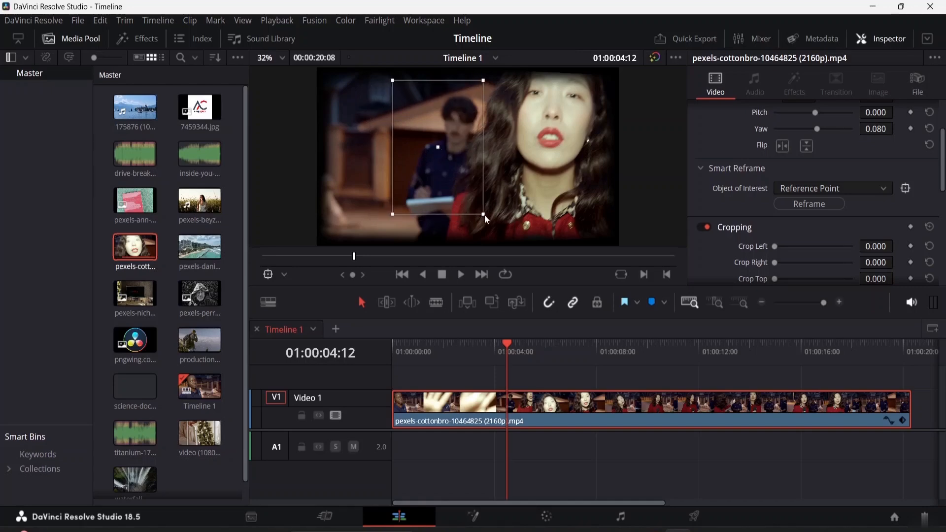
drag(485, 216, 481, 243)
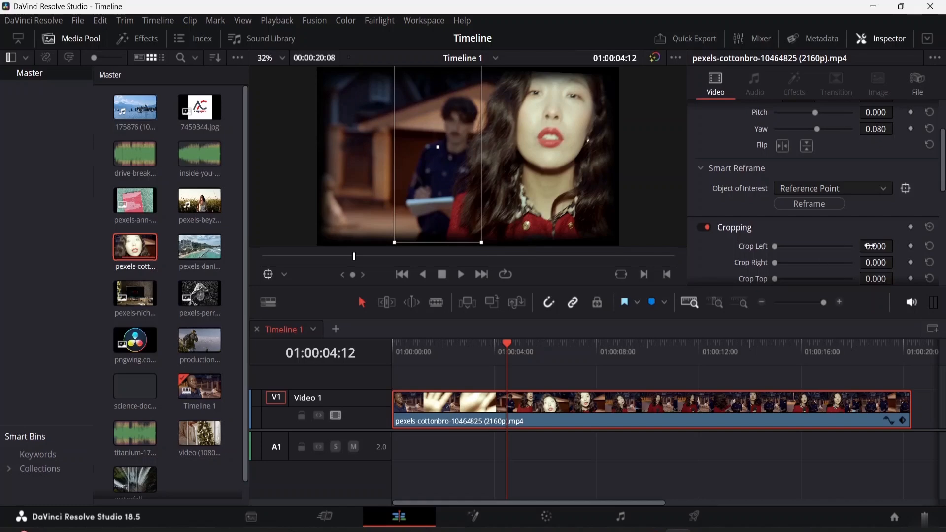
click(823, 206)
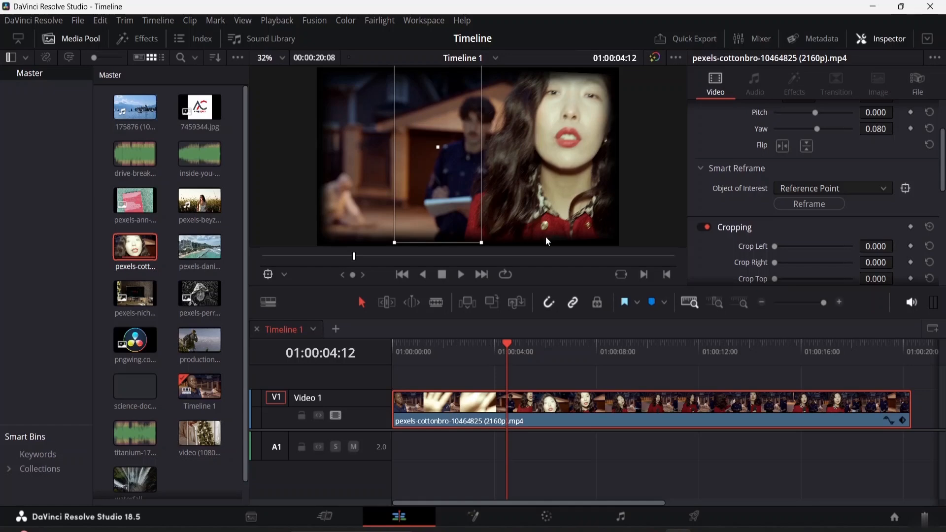
Play back the clip around the playhead to review the reframe and effects.
key(space)
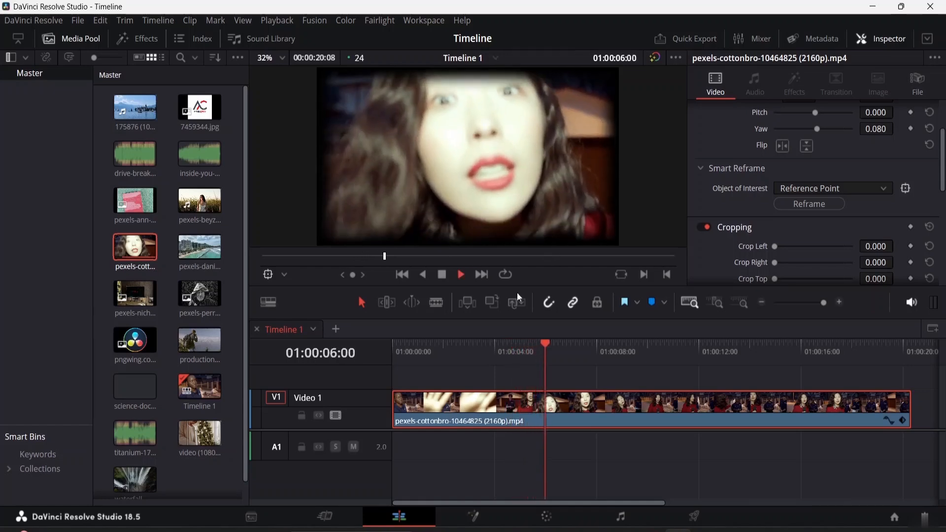
drag(569, 344, 440, 345)
key(space)
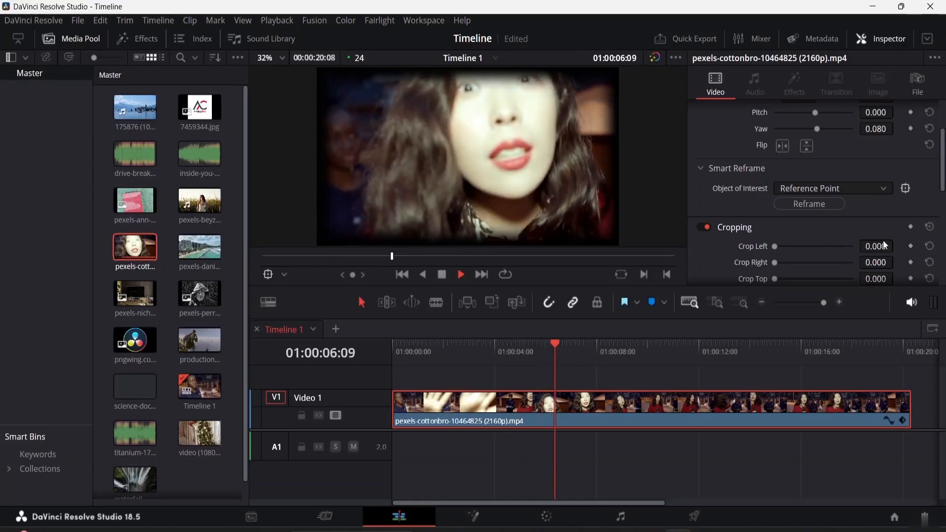
key(space)
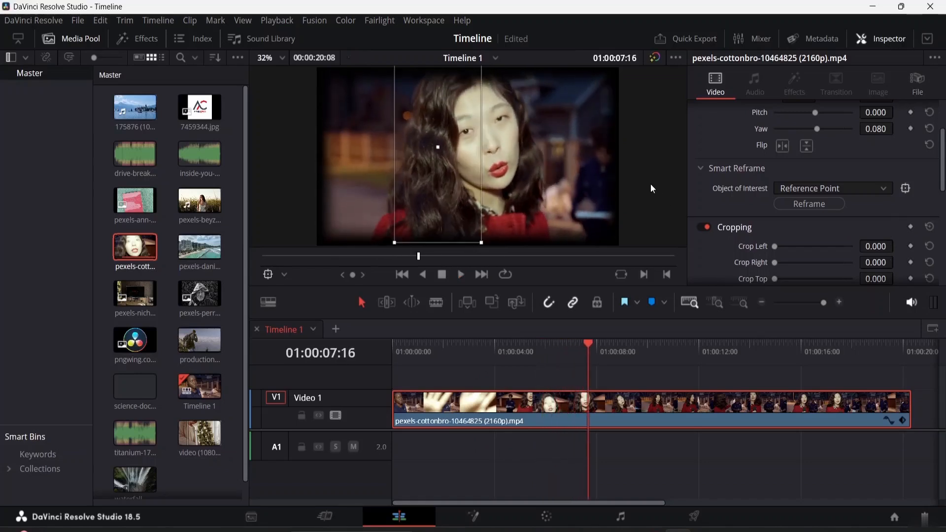
Switch Smart Reframe's object of interest back to Auto.
click(885, 187)
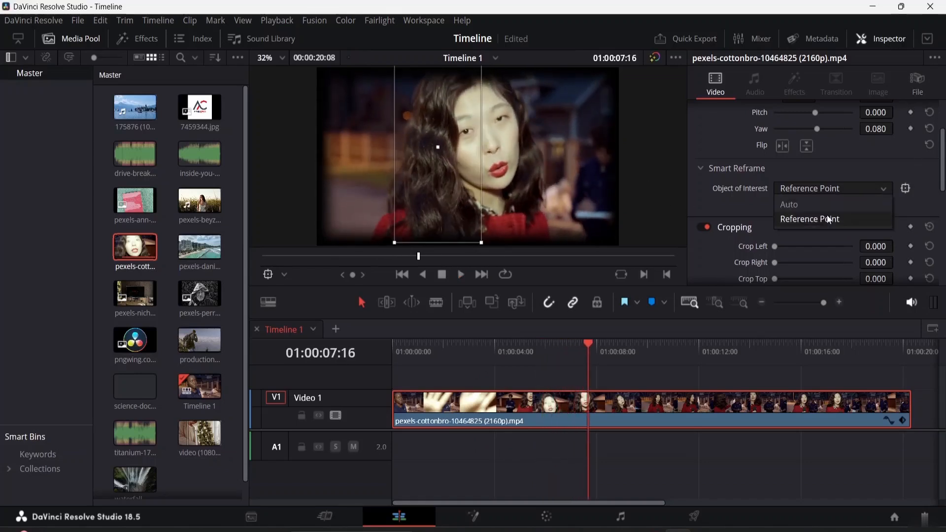
click(827, 217)
click(860, 192)
click(826, 206)
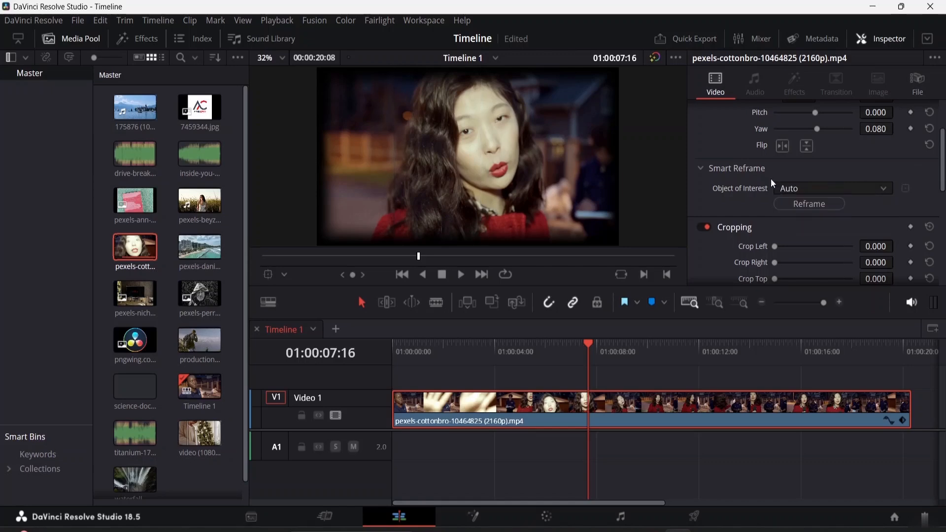
Collapse Smart Reframe and try tilting the clip's pitch to about -0.126 before resetting it.
click(732, 167)
scroll(748, 180, up, 3)
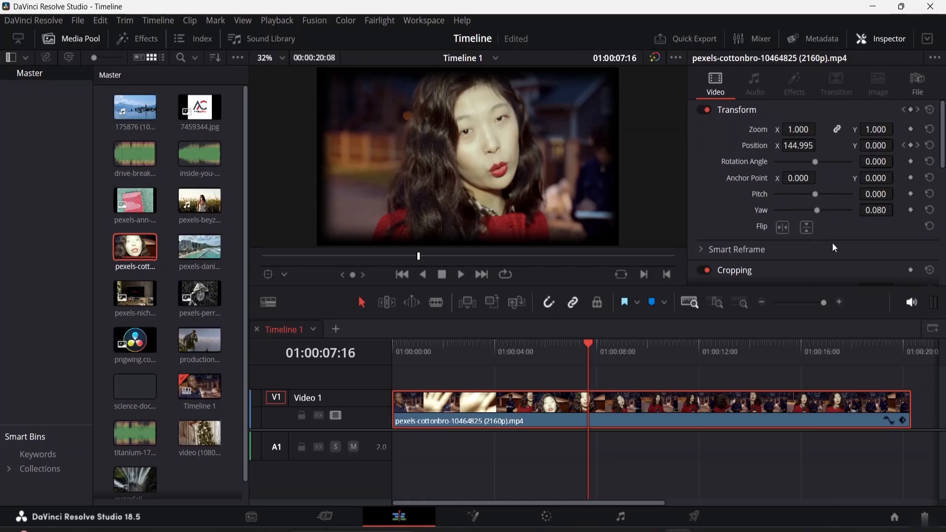
mouse_move(815, 196)
mouse_down()
mouse_move(799, 196)
mouse_move(828, 198)
mouse_move(811, 196)
mouse_up()
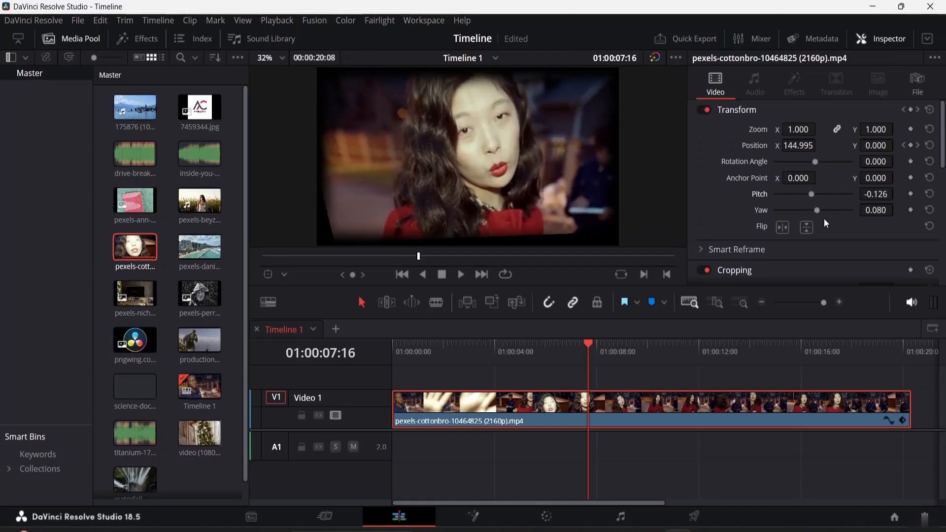
click(929, 193)
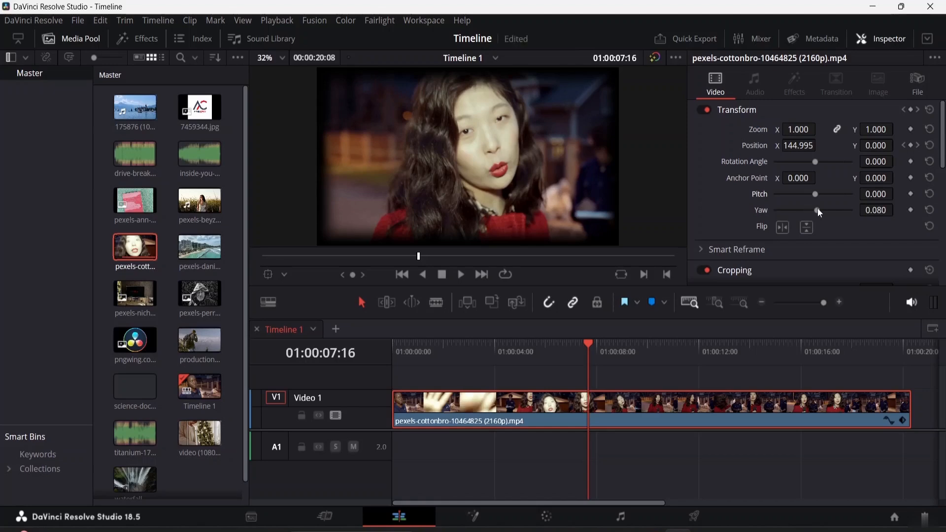
Set the clip's yaw to 0.172 and play back to review it.
mouse_move(818, 209)
mouse_down()
mouse_move(800, 211)
mouse_move(832, 212)
mouse_move(815, 208)
mouse_move(821, 212)
mouse_up()
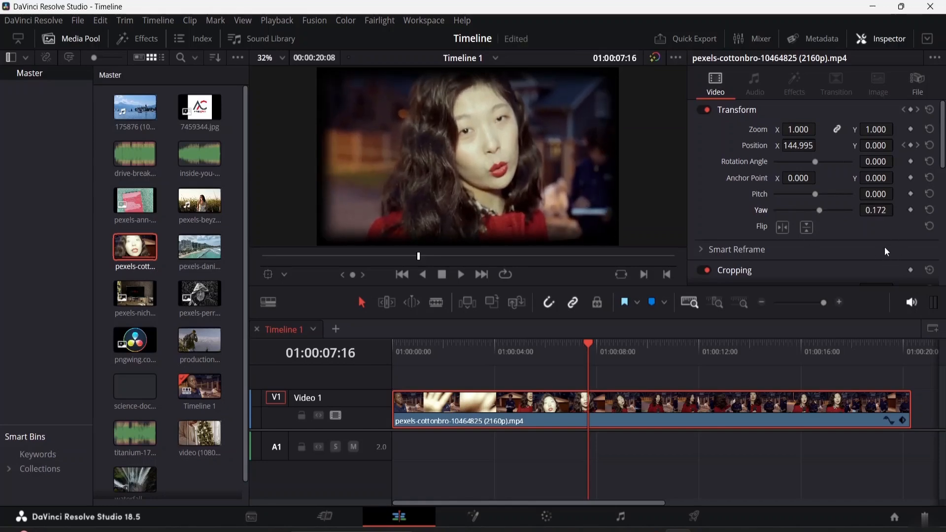
key(space)
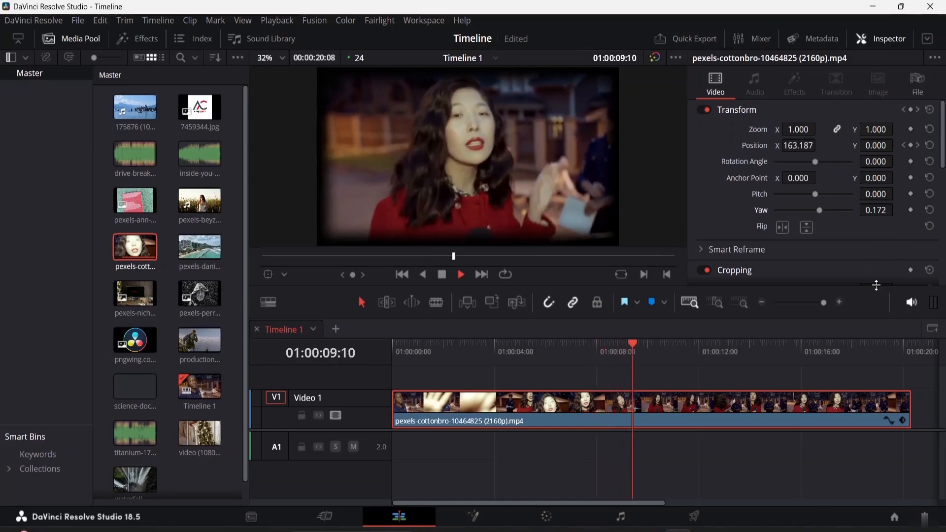
key(space)
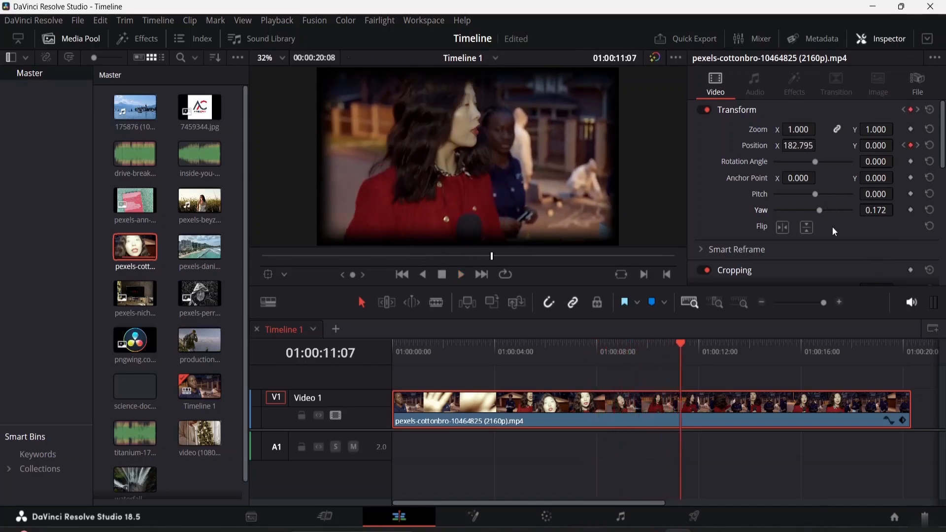
Add the 7459344.jpg logo image onto a new track above the video clip at the timeline start.
scroll(758, 194, down, 3)
scroll(758, 202, down, 2)
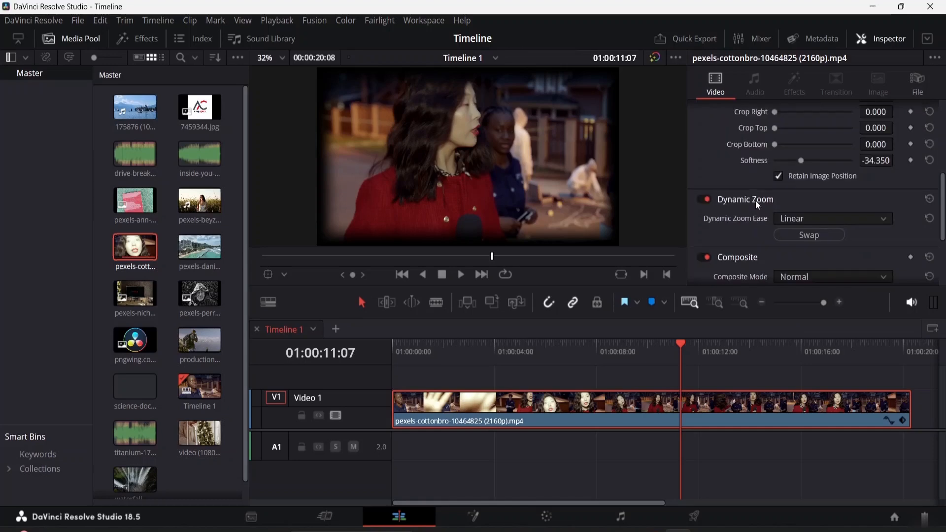
scroll(755, 200, down, 3)
scroll(753, 193, up, 1)
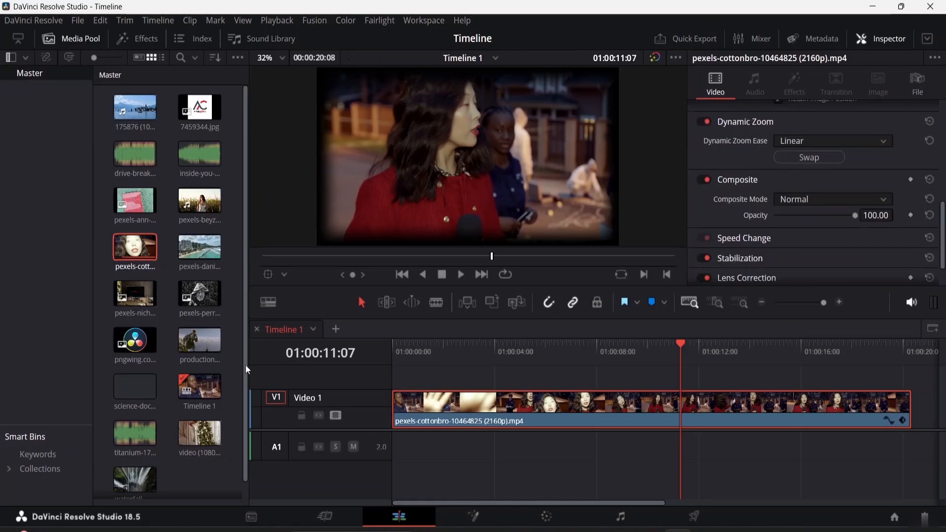
click(202, 113)
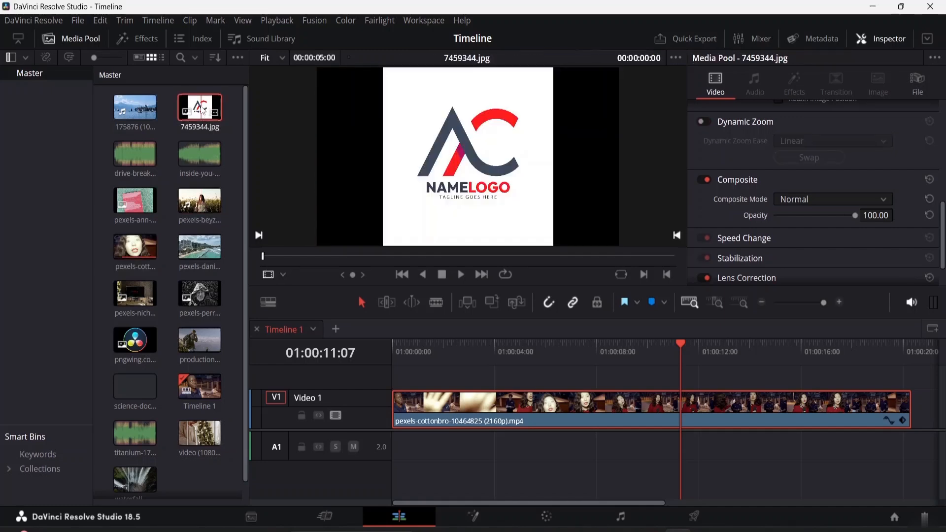
drag(202, 112, 412, 384)
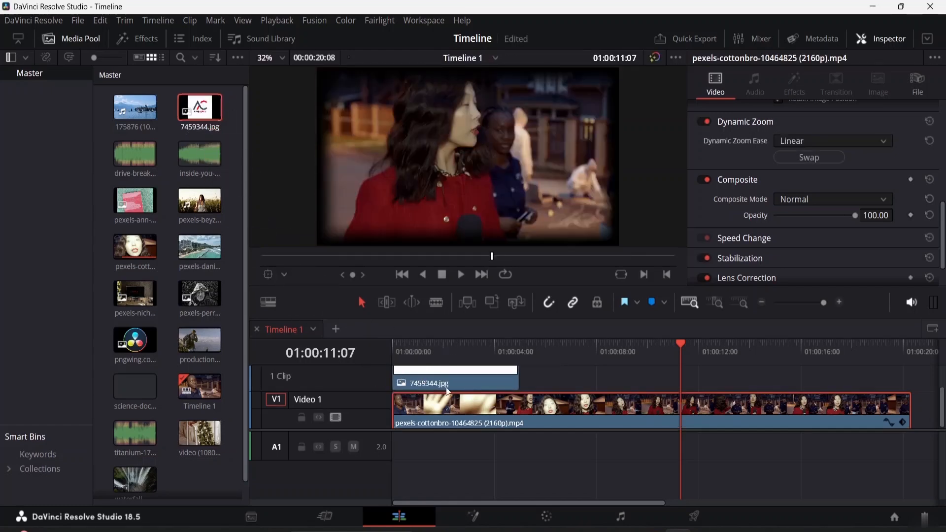
Select the logo clip and scale it down to a zoom of 0.330.
click(459, 377)
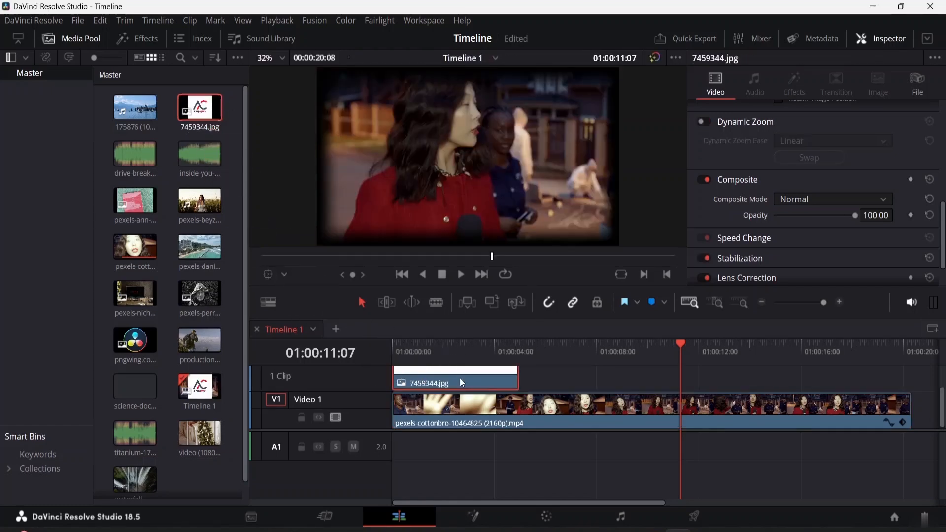
scroll(673, 419, up, 2)
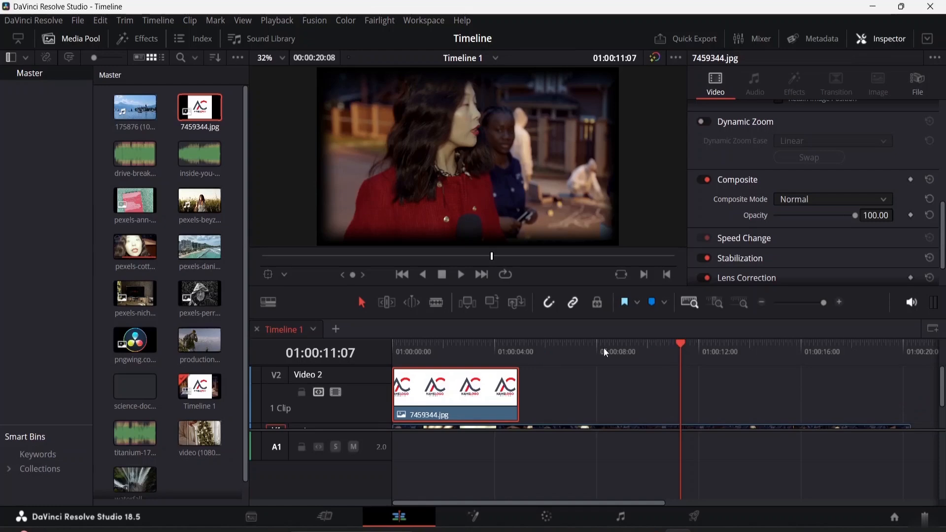
drag(676, 344, 428, 350)
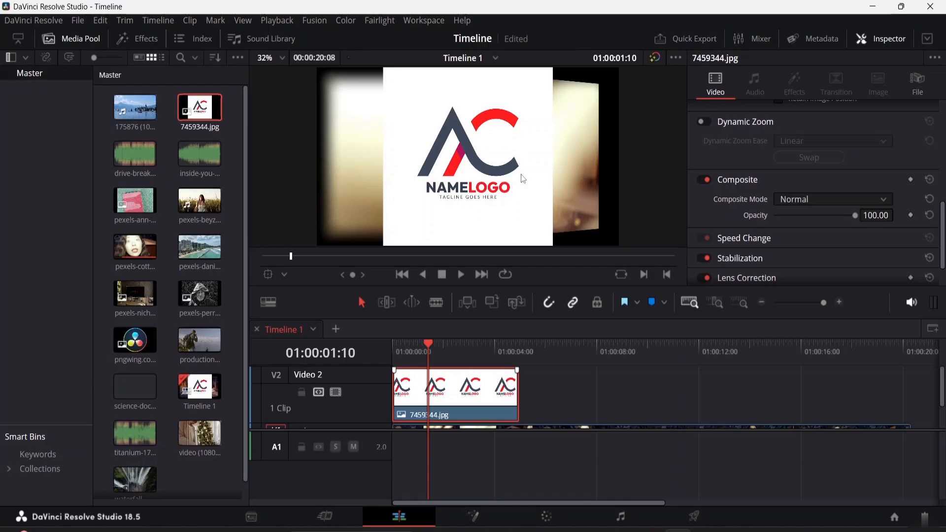
scroll(803, 182, up, 10)
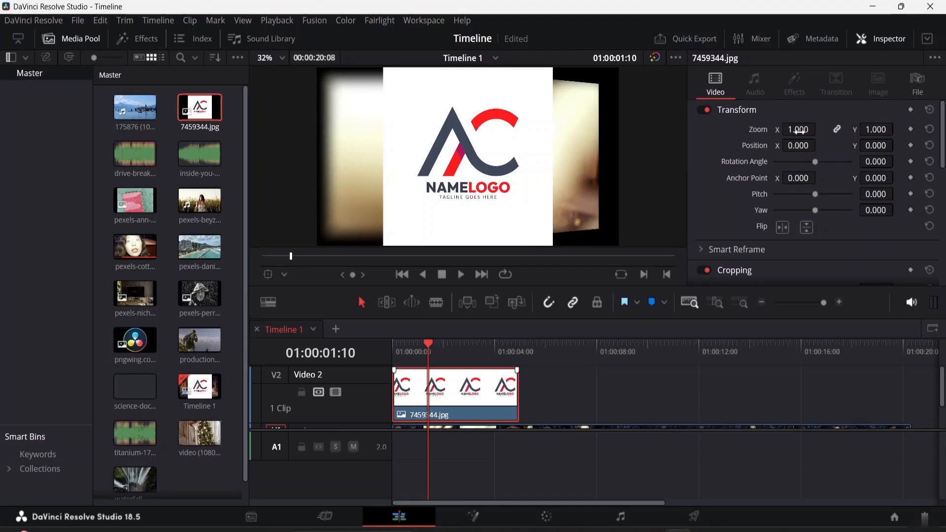
drag(794, 128, 819, 129)
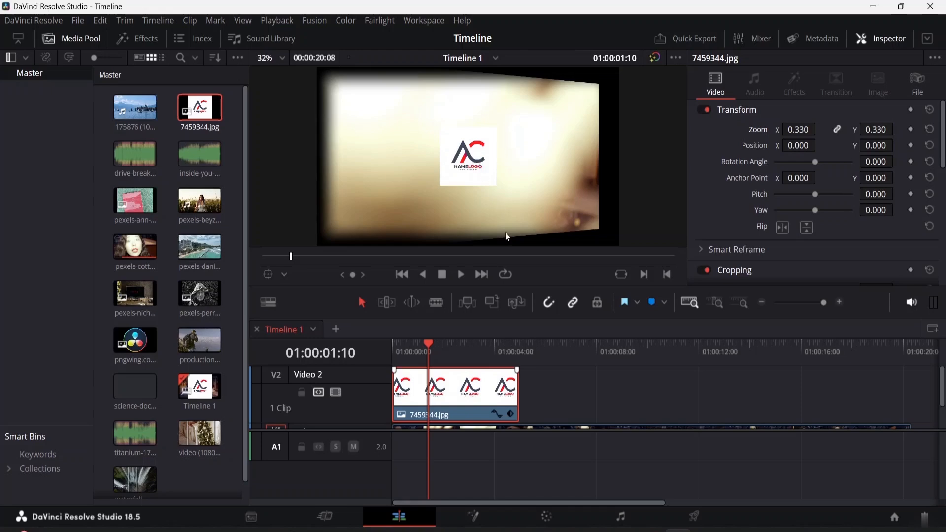
Move the logo clip to start about 4 seconds into the timeline and play back the result.
drag(492, 396, 575, 395)
drag(441, 351, 559, 389)
scroll(600, 402, down, 2)
key(space)
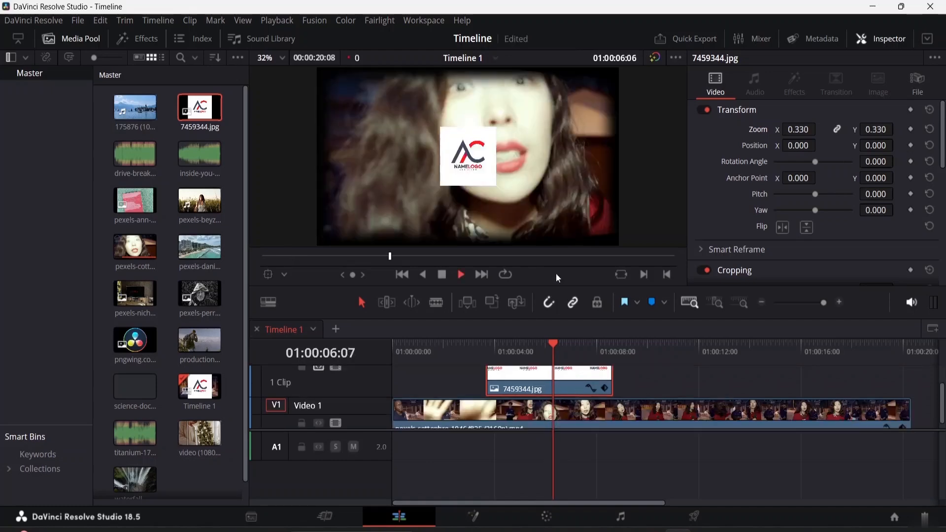
key(space)
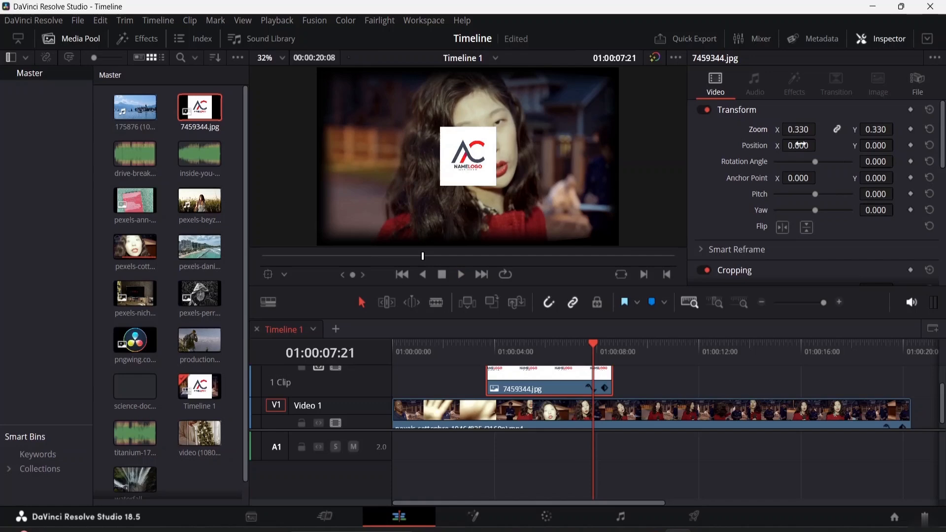
Place the logo in the upper-left corner with zoom 0.200, position X -1356 and Y 367.
drag(801, 145, 201, 145)
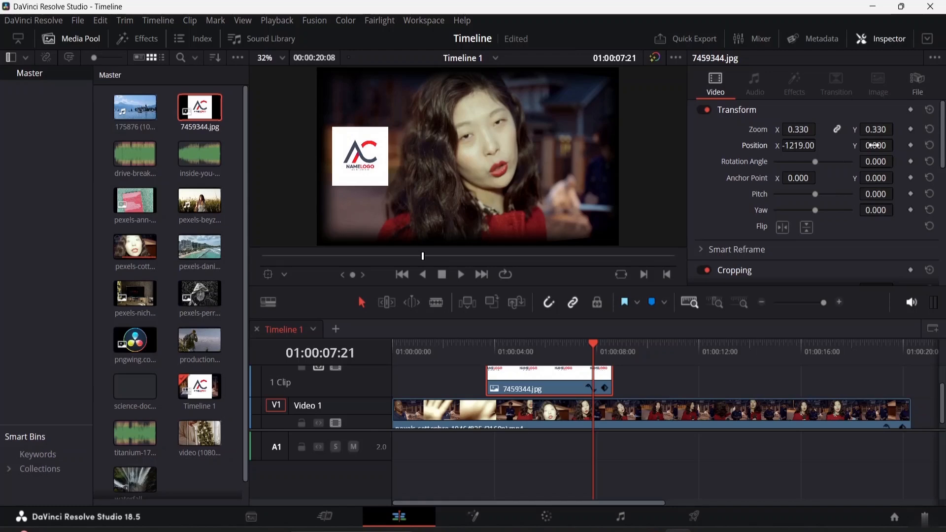
drag(874, 145, 911, 145)
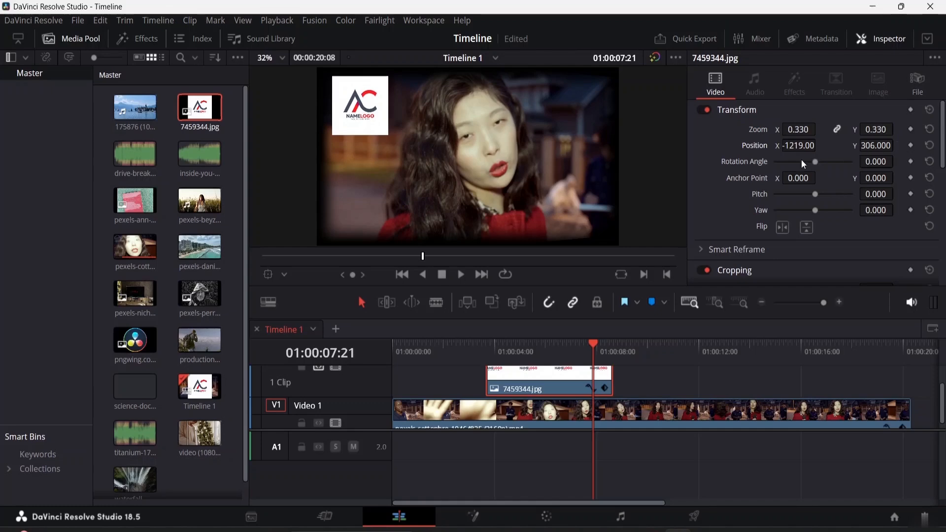
mouse_move(802, 129)
mouse_down()
mouse_move(768, 129)
mouse_move(788, 129)
mouse_up()
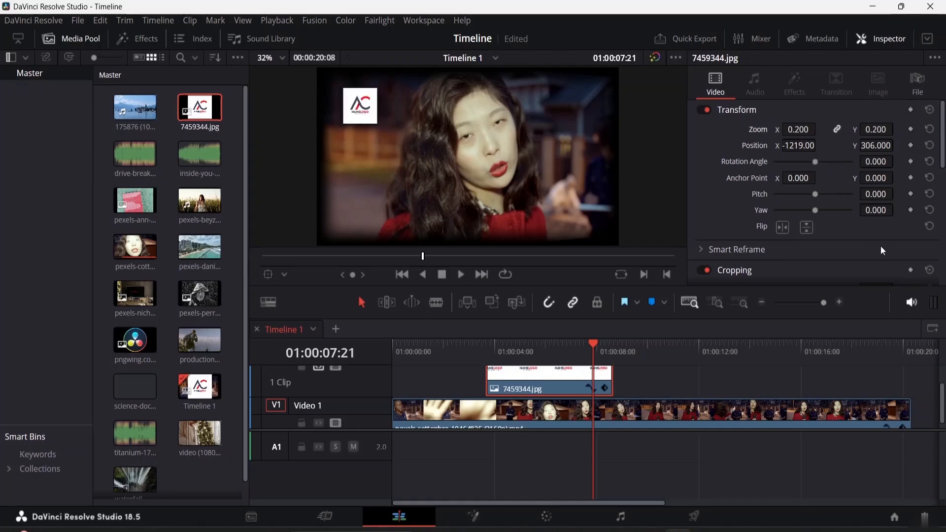
drag(799, 145, 744, 145)
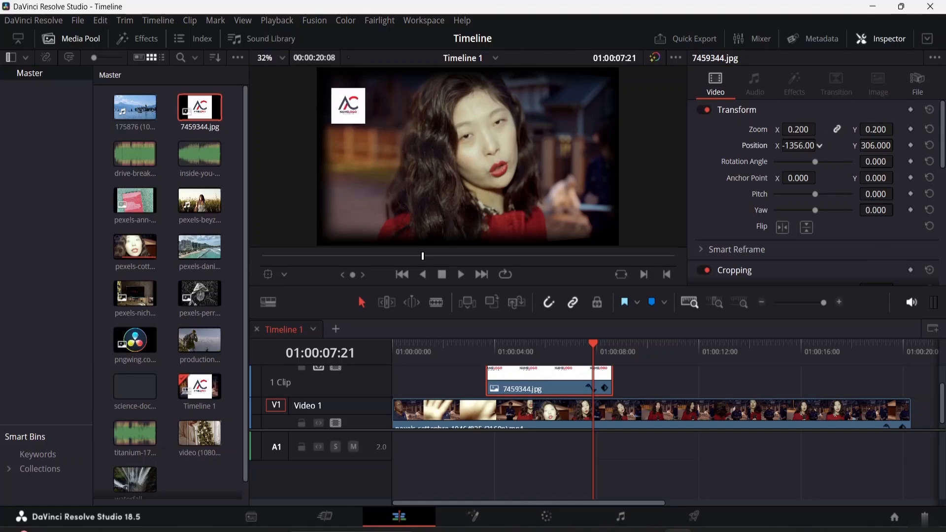
drag(875, 146, 905, 146)
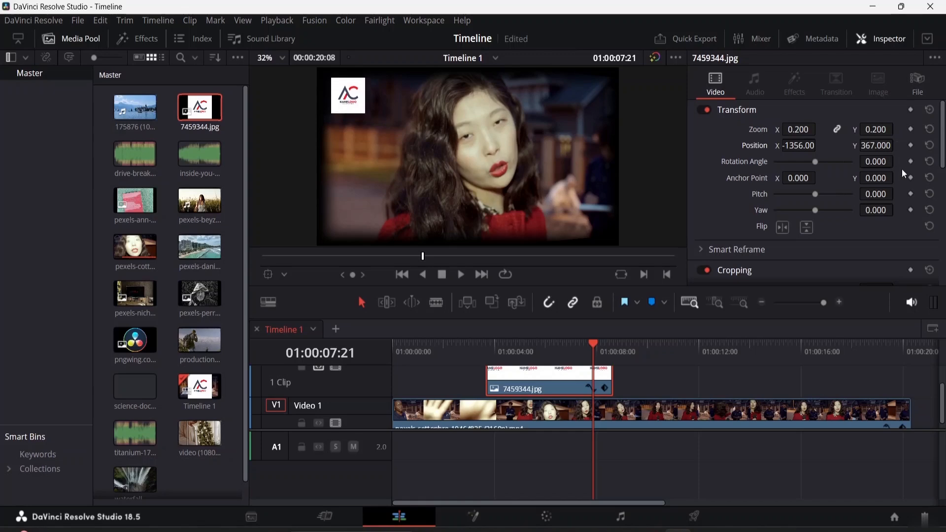
Set the logo clip's composite mode to Divide.
scroll(833, 211, down, 4)
scroll(831, 173, up, 2)
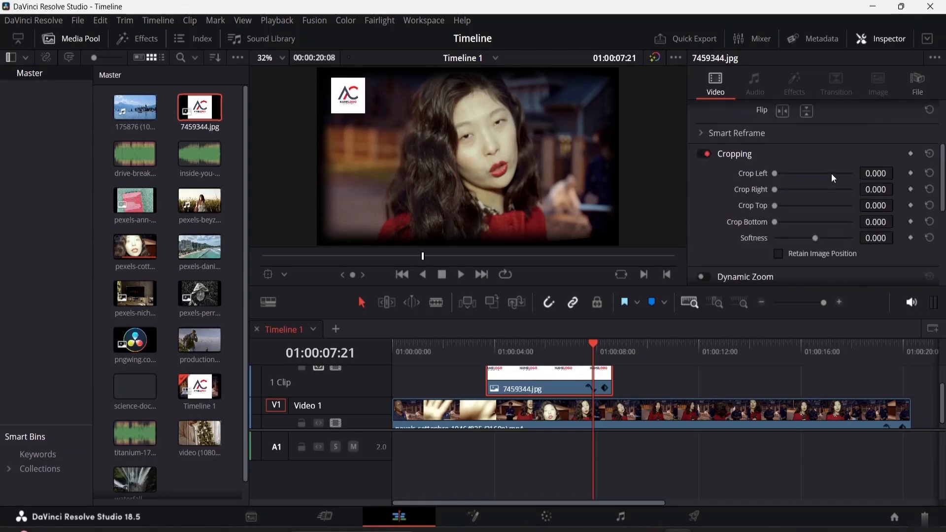
scroll(829, 173, down, 5)
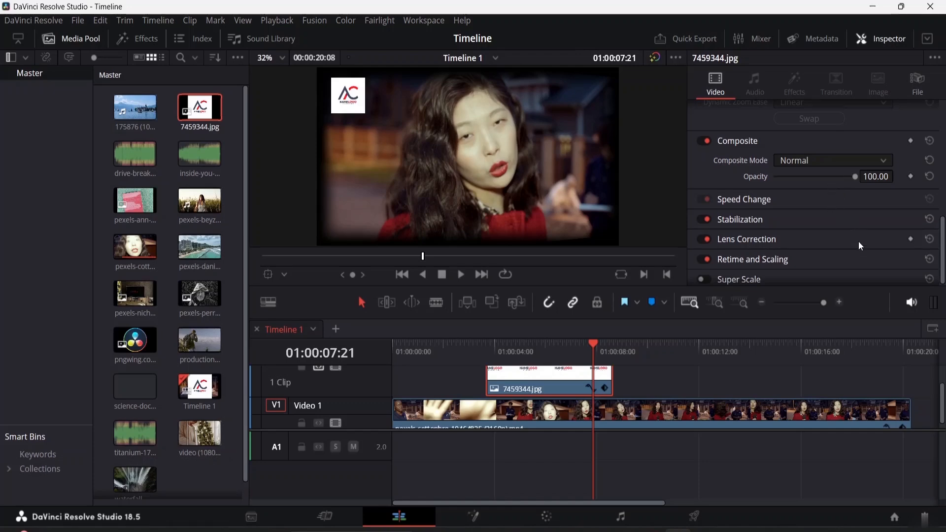
scroll(805, 228, down, 1)
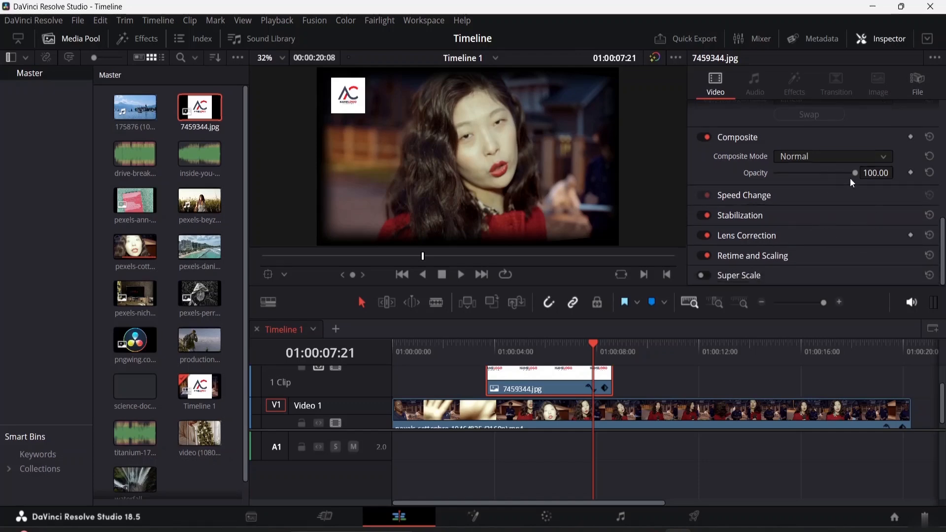
drag(853, 175, 866, 216)
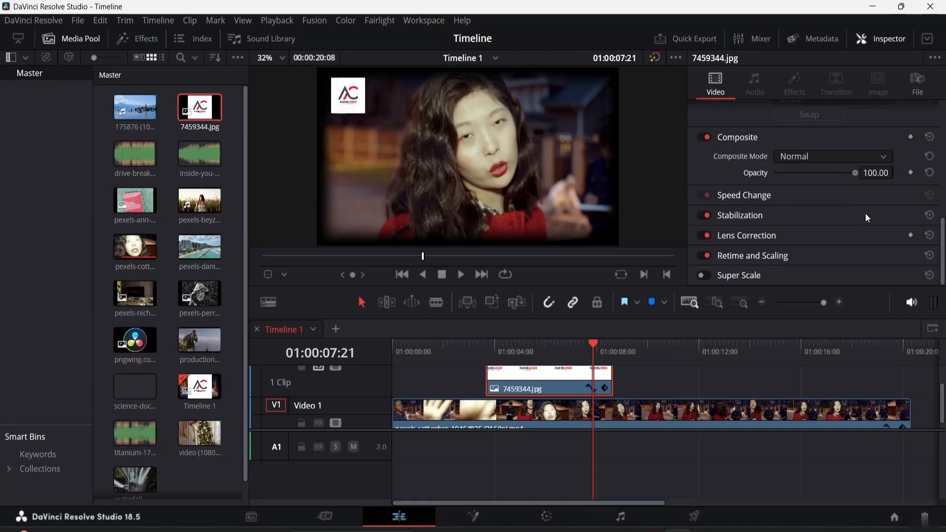
click(880, 158)
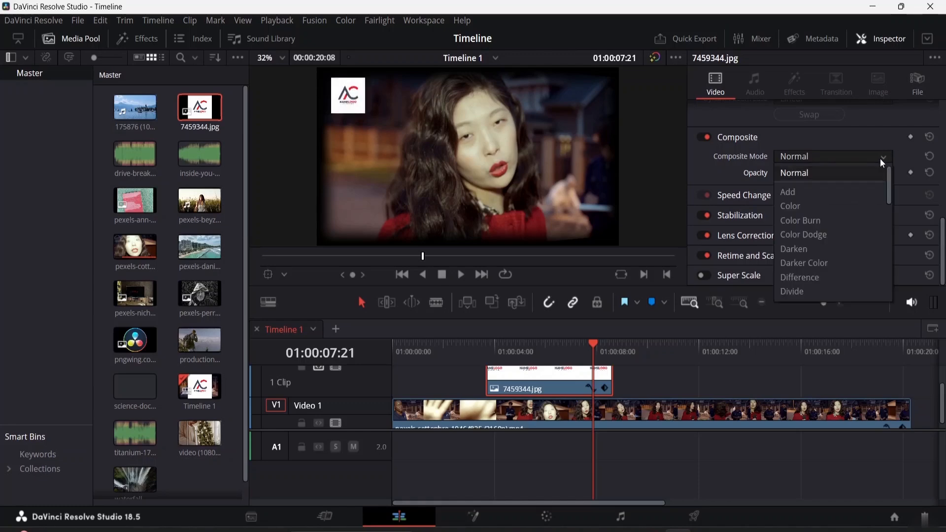
click(810, 192)
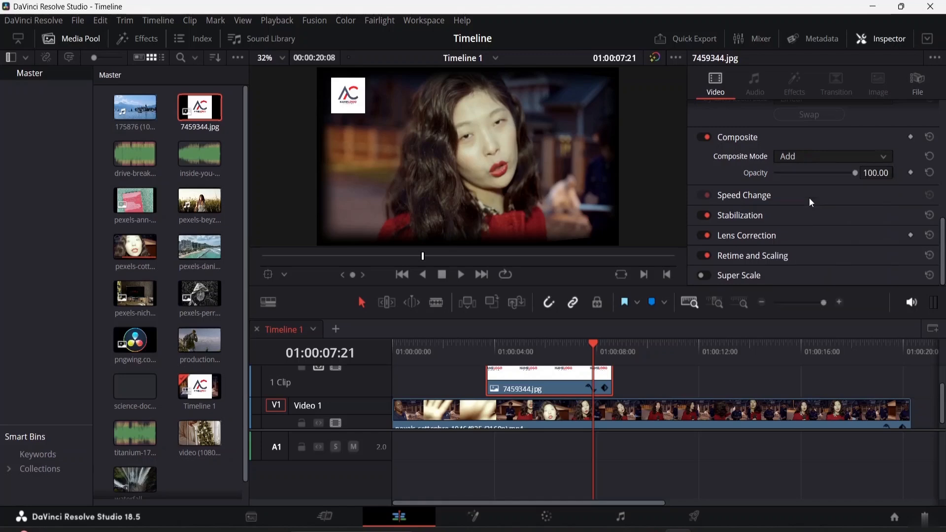
click(830, 159)
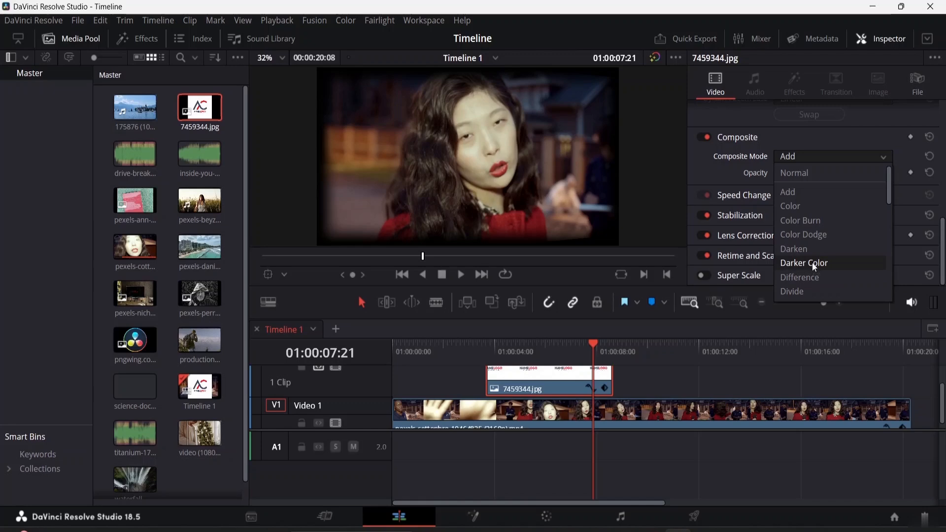
click(812, 293)
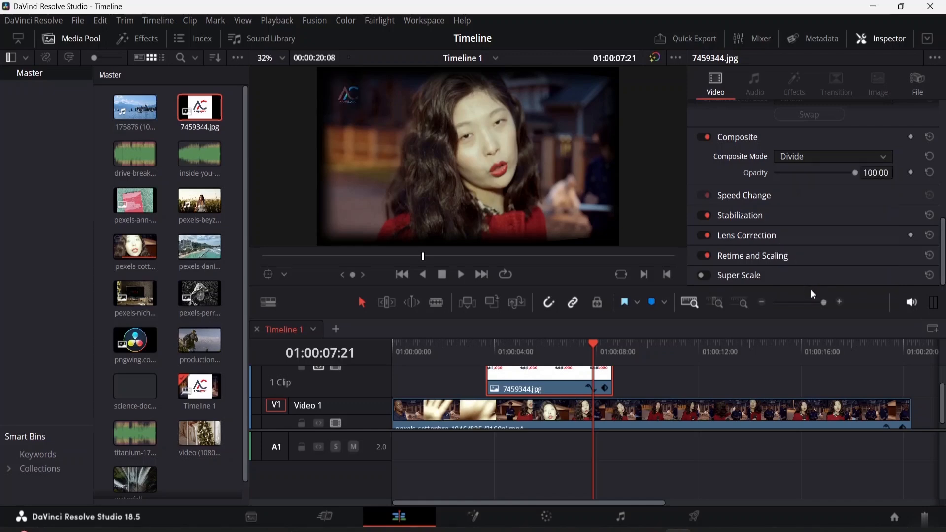
Select the main video clip and raise its Speed Change frames per second to 28 (116.67%).
drag(854, 177, 855, 175)
click(637, 410)
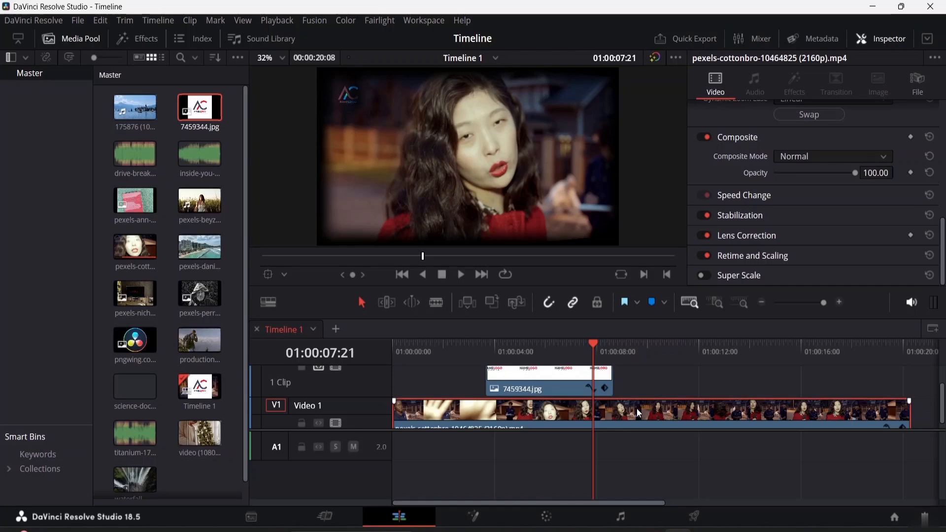
click(754, 196)
scroll(785, 201, down, 2)
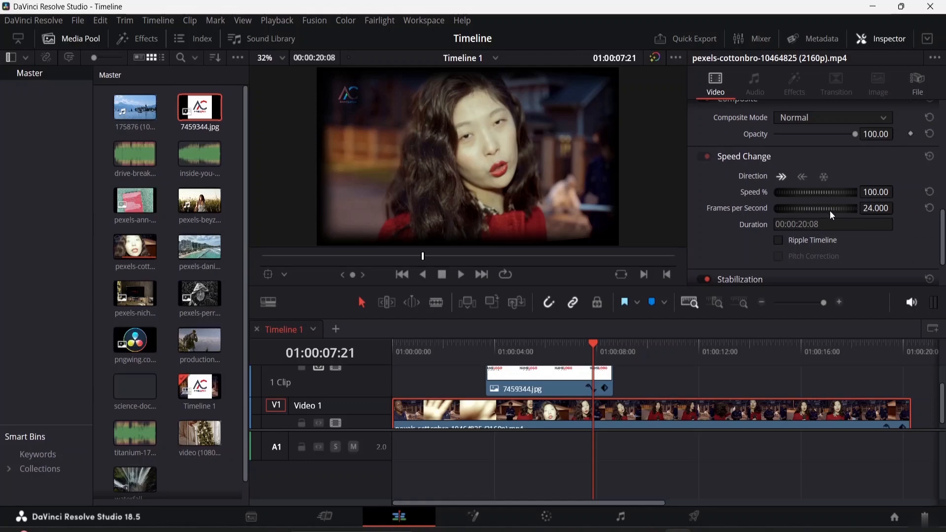
drag(815, 208, 823, 206)
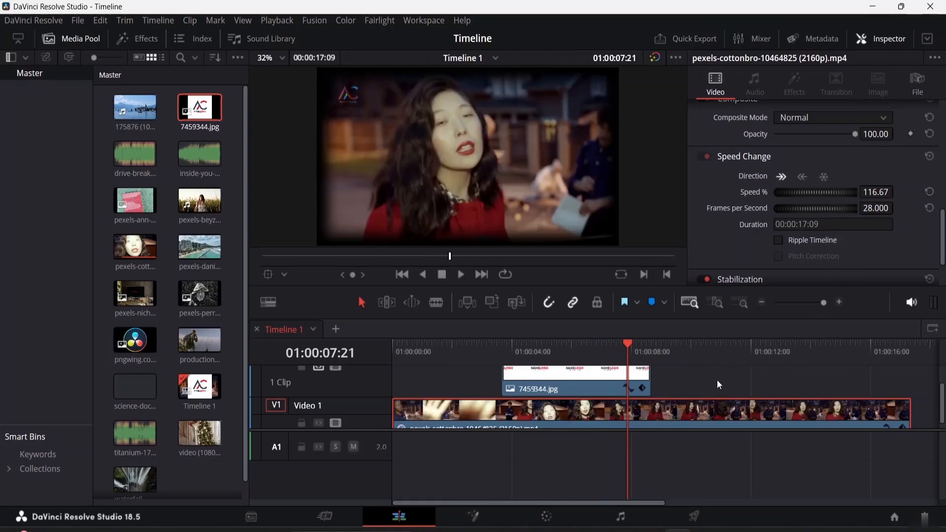
Play back the timeline from the beginning.
drag(628, 345, 377, 347)
right_click(607, 392)
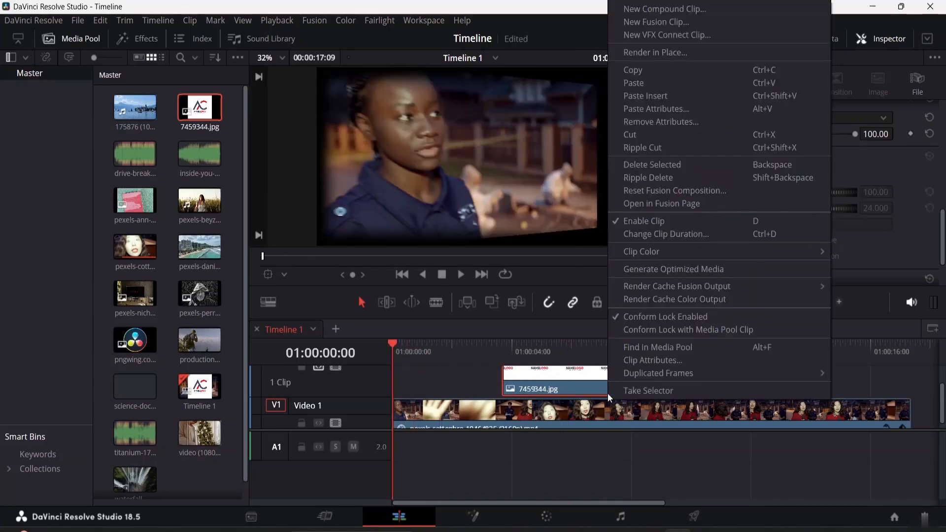
key(space)
click(894, 379)
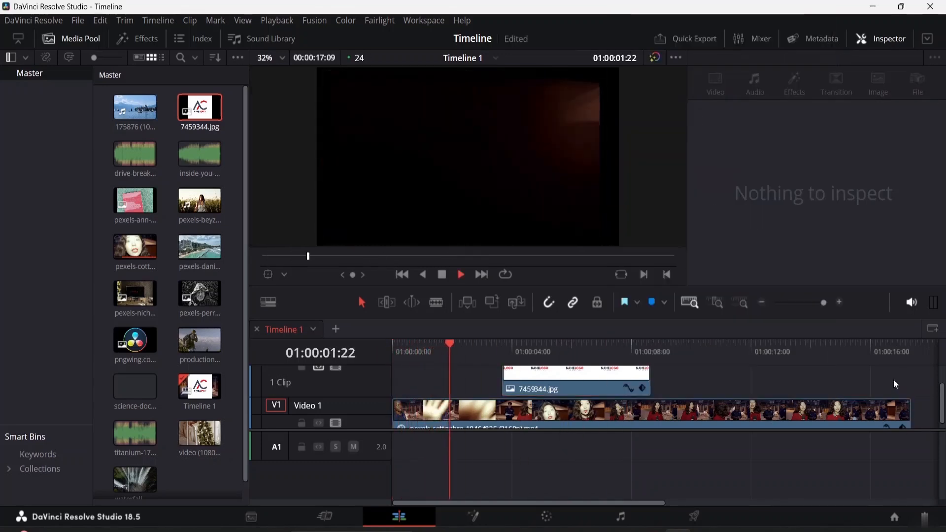
Select the main video clip, raise its speed to 139.67% (33.520 frames per second), and play it back.
click(564, 422)
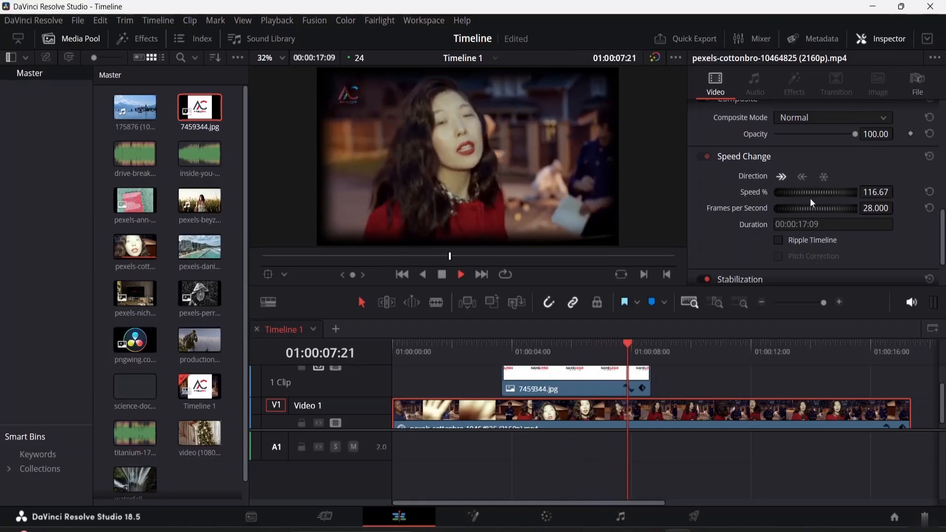
drag(810, 194, 855, 196)
key(space)
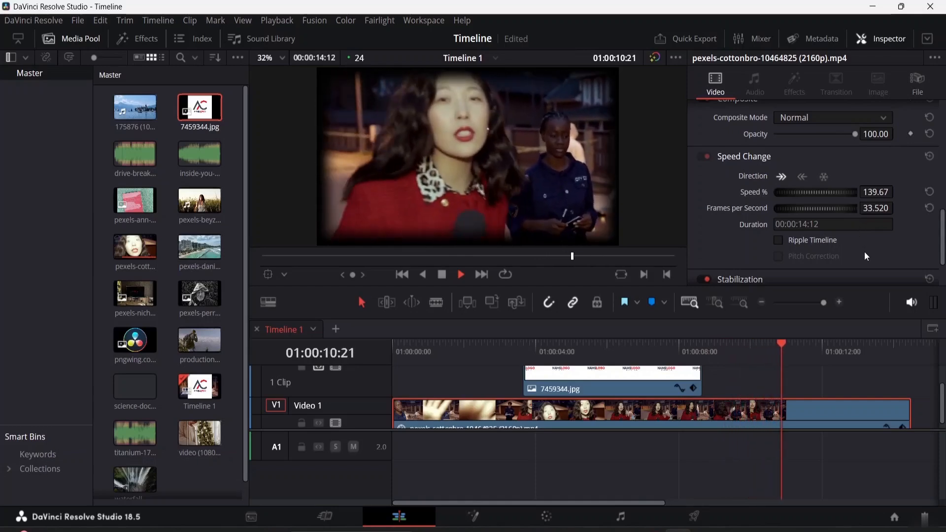
key(space)
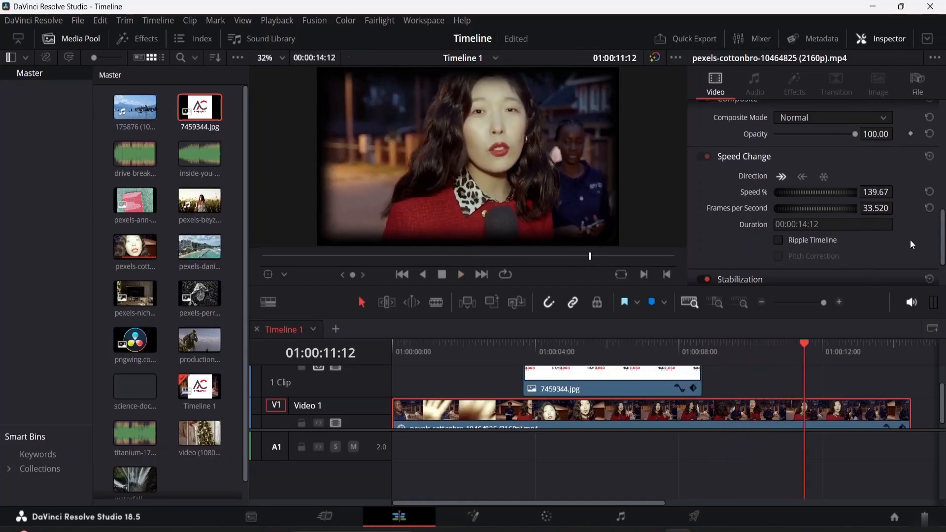
Raise the main clip's speed further to 157.67% (37.840 frames per second) and return the playhead to the start.
scroll(812, 244, down, 3)
scroll(819, 221, up, 2)
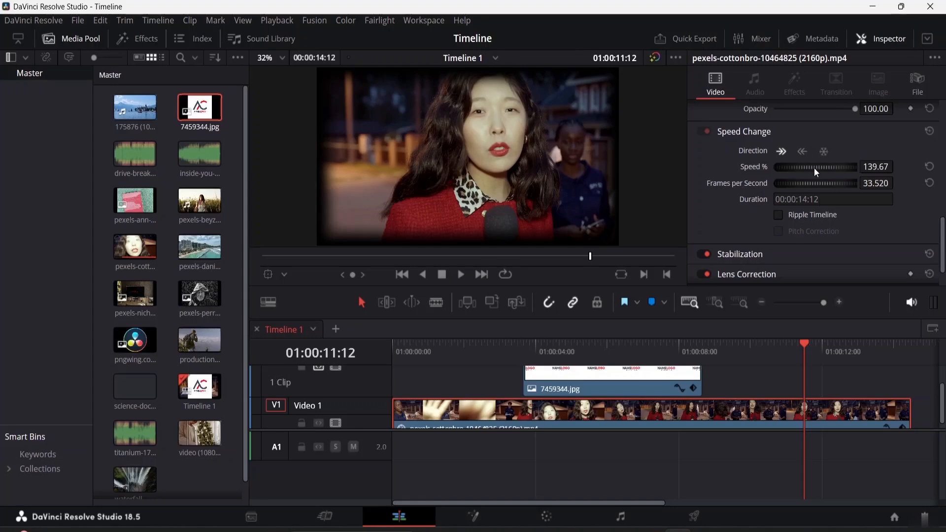
drag(812, 167, 835, 162)
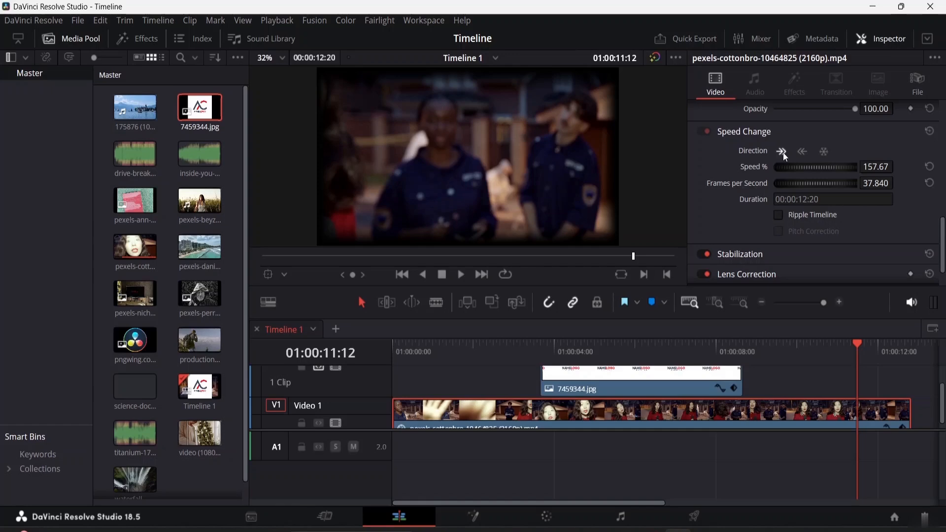
drag(855, 342, 365, 374)
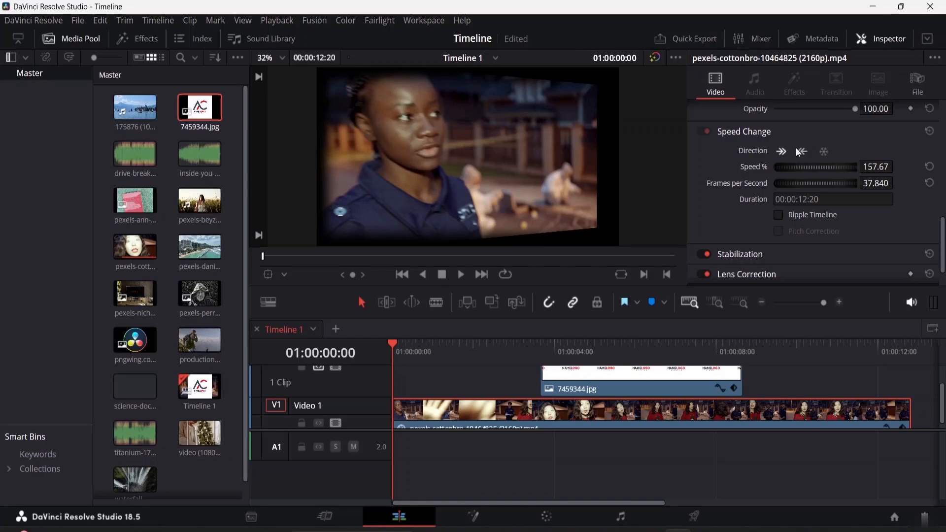
Switch the clip's direction to freeze frame, then back to forward playback.
click(824, 153)
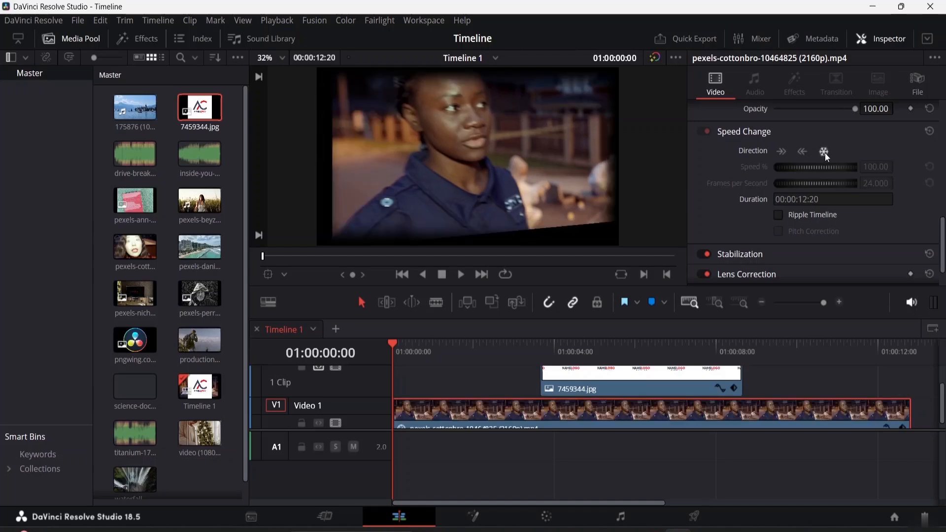
click(781, 151)
click(781, 151)
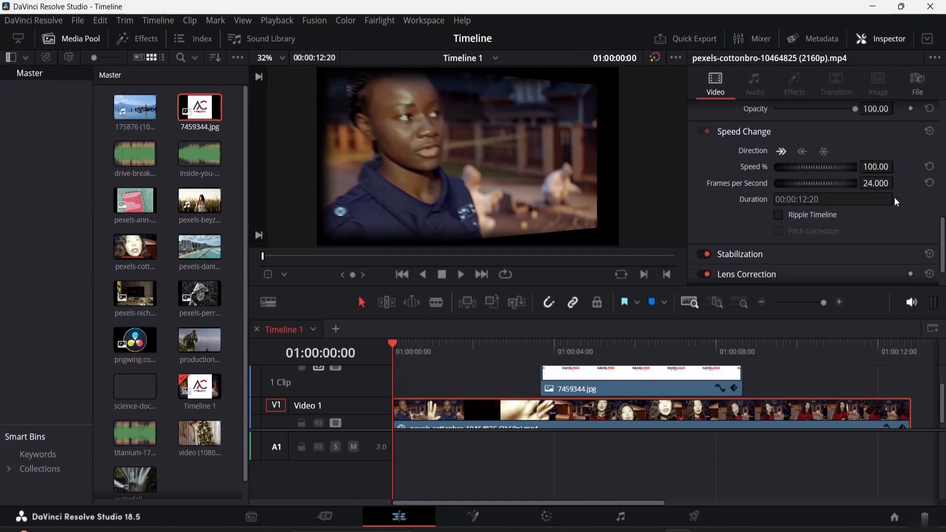
Play back the edited timeline from the start with the logo overlay.
scroll(810, 235, down, 1)
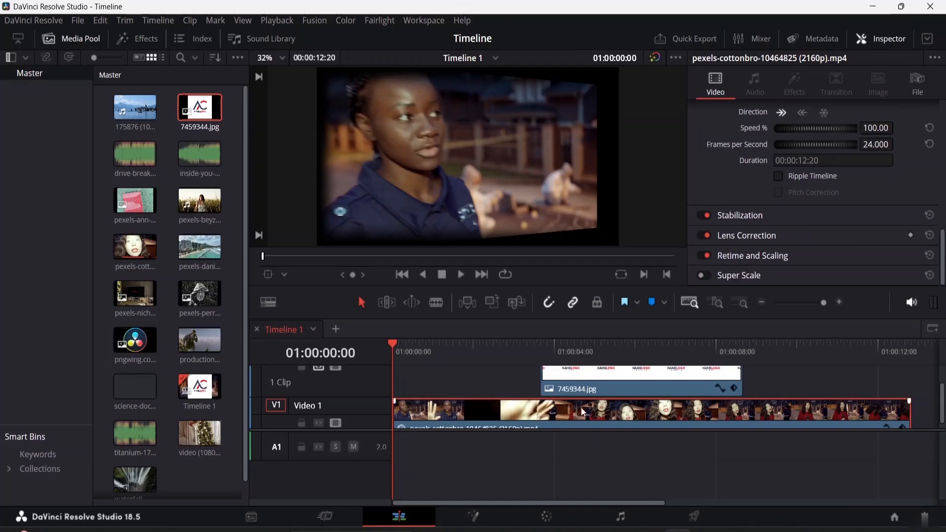
click(601, 389)
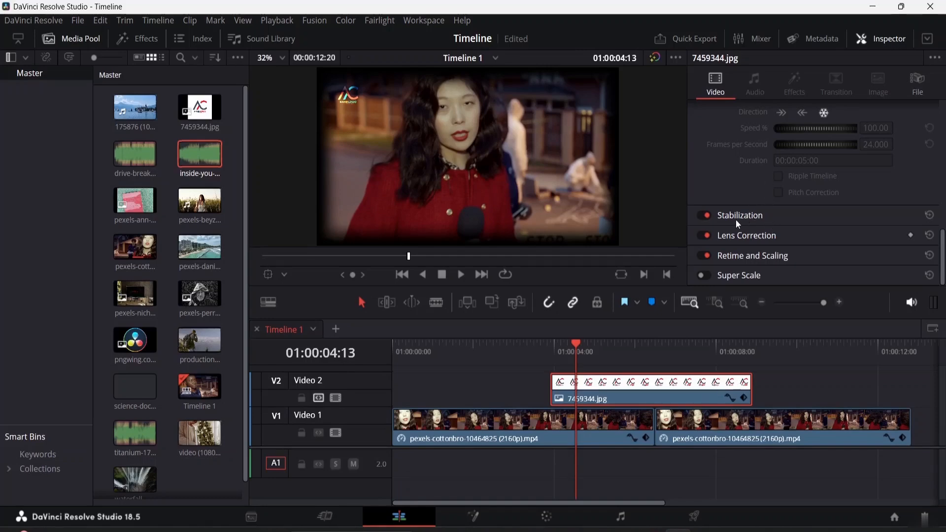
click(577, 342)
key(Home)
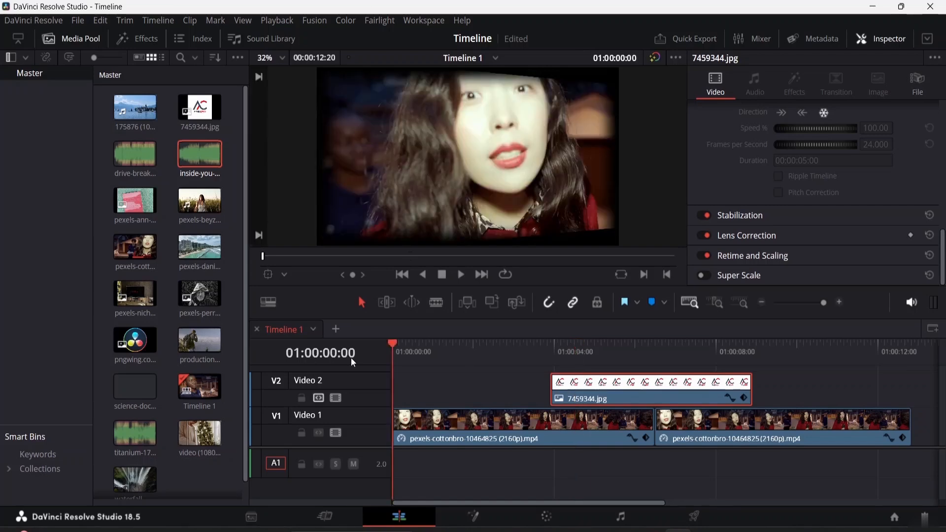
key(space)
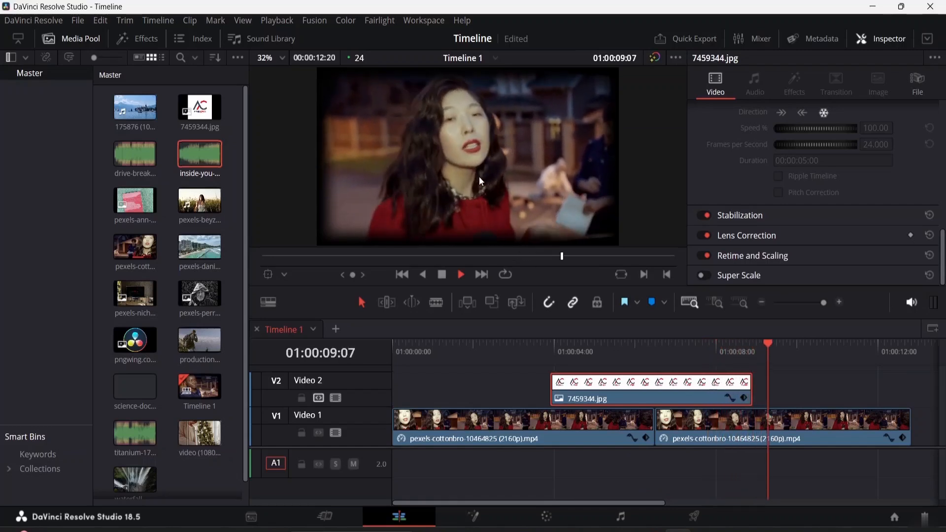
key(space)
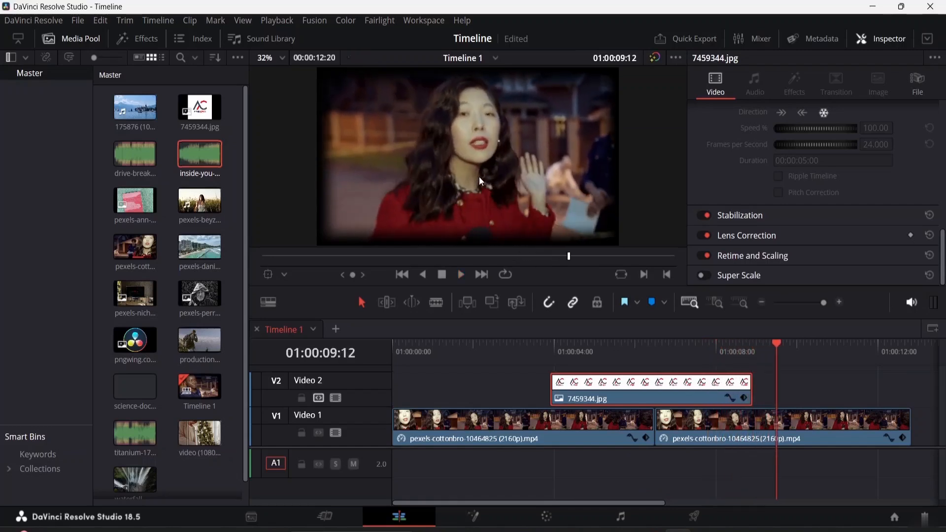
Open the Stabilization section and select both main video clips together.
click(747, 217)
click(581, 439)
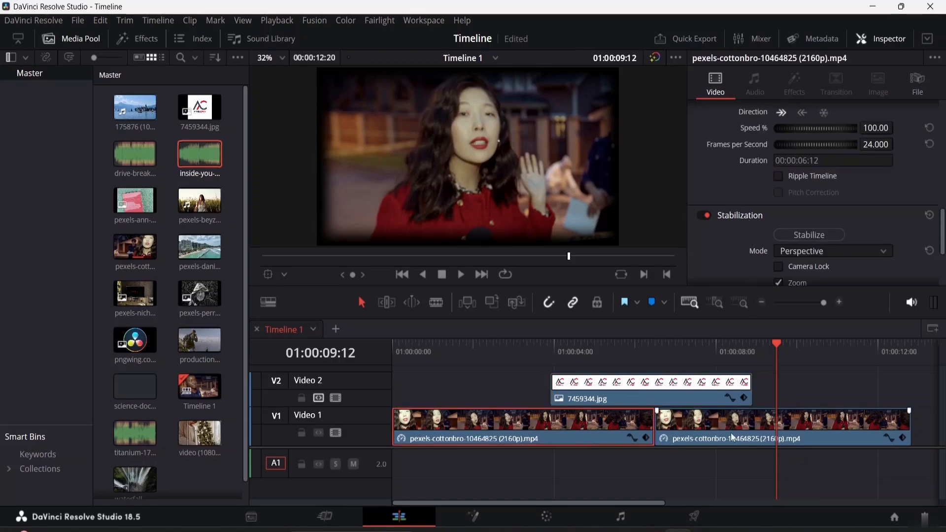
drag(639, 475, 700, 417)
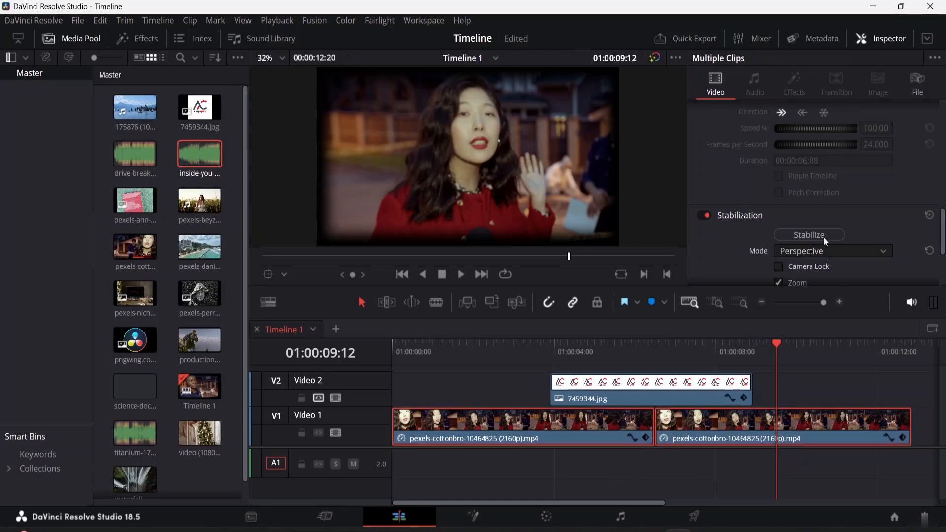
scroll(817, 226, down, 4)
scroll(815, 224, up, 1)
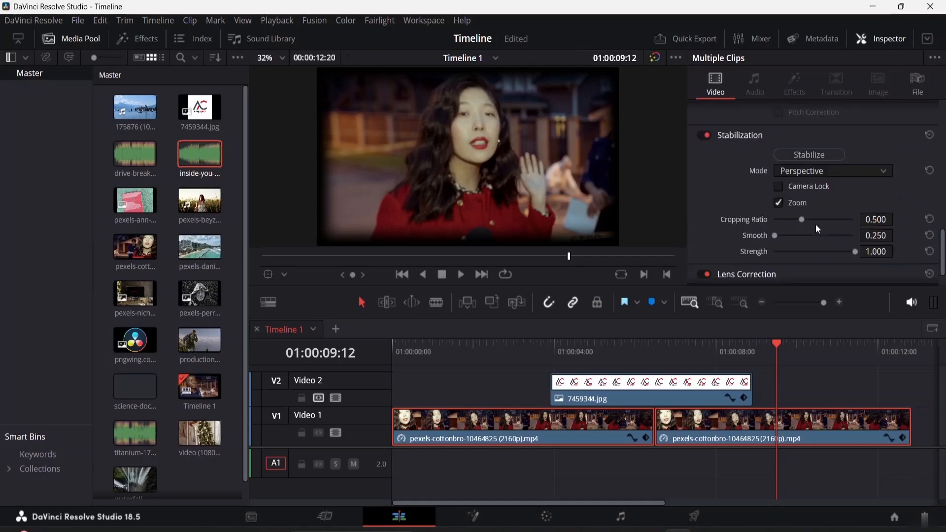
scroll(816, 226, up, 2)
scroll(815, 219, down, 3)
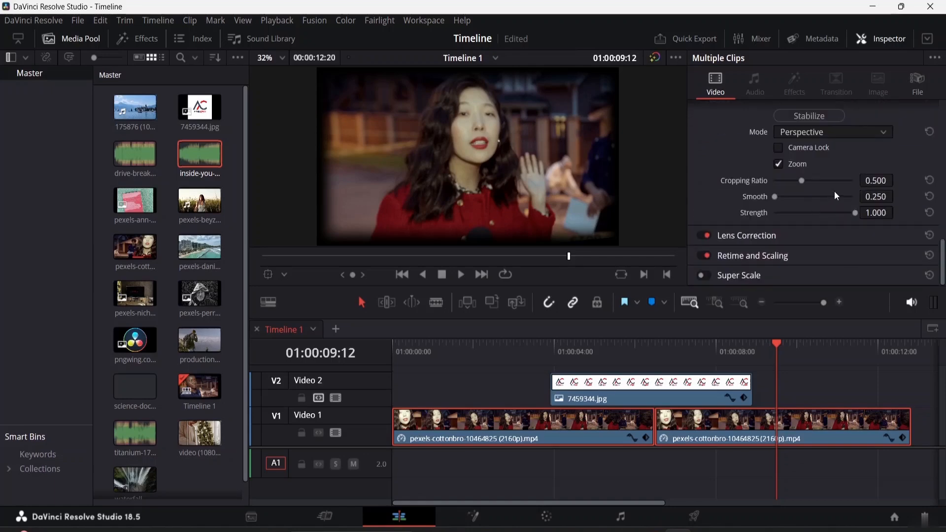
Stabilize both clips in Perspective mode with a cropping ratio of 0.485.
click(854, 131)
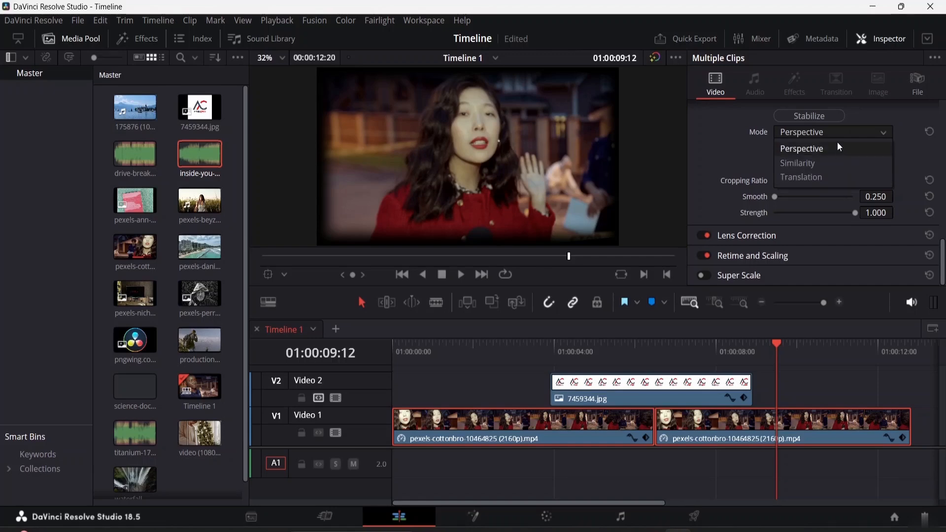
click(839, 144)
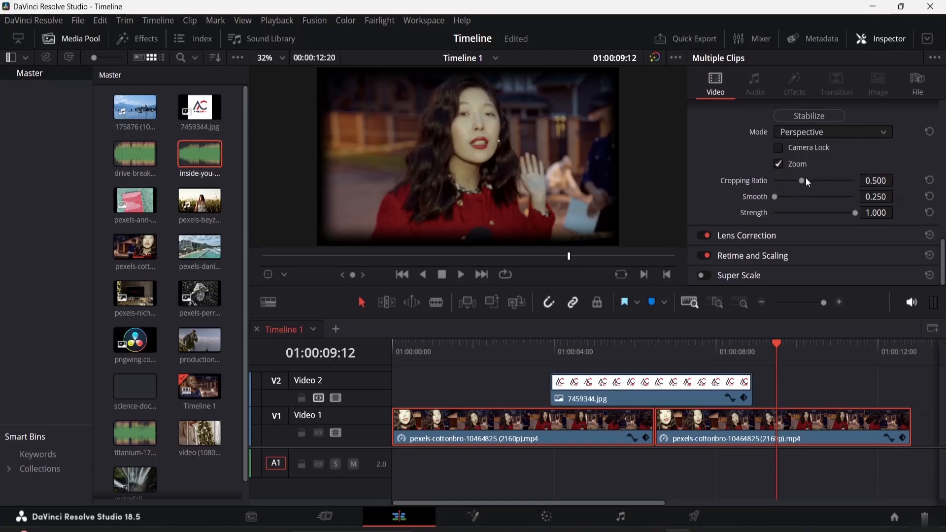
mouse_move(799, 181)
mouse_down()
mouse_move(818, 179)
mouse_move(801, 186)
mouse_up()
scroll(805, 205, up, 2)
scroll(805, 205, down, 1)
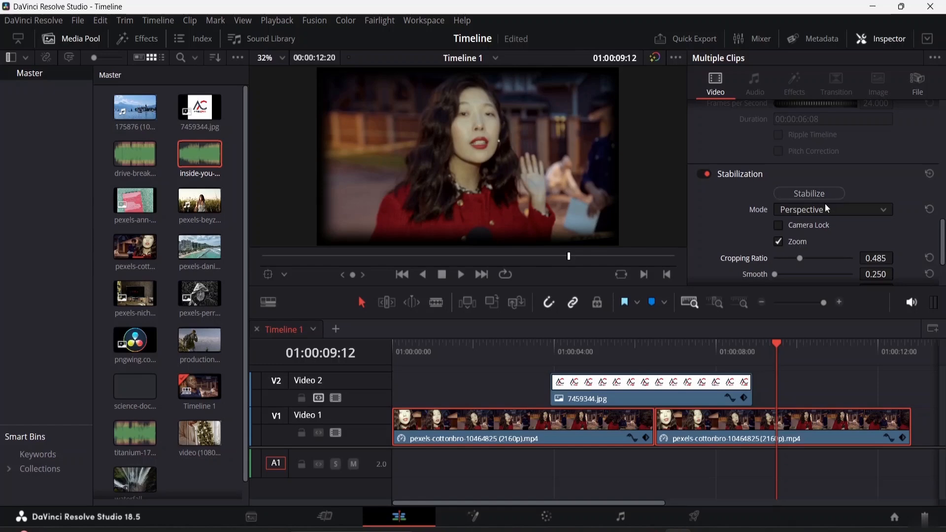
click(819, 194)
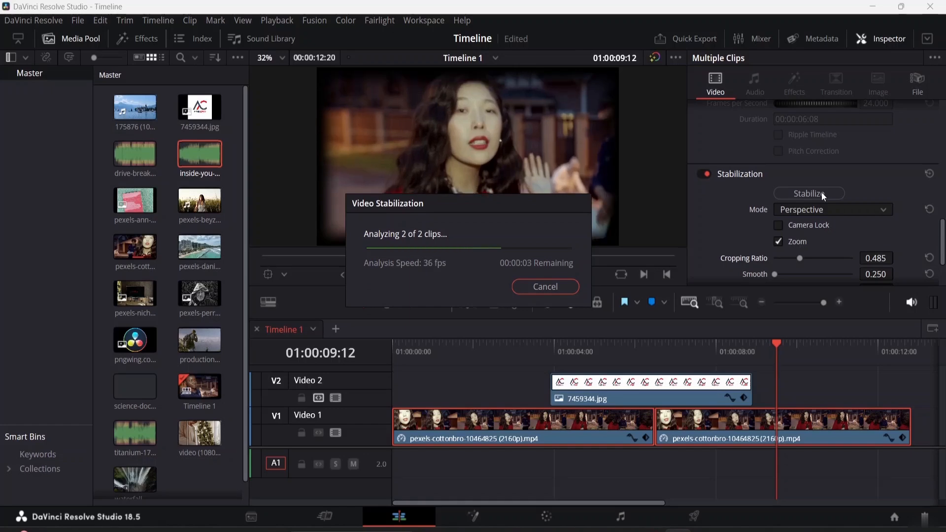
scroll(807, 189, down, 3)
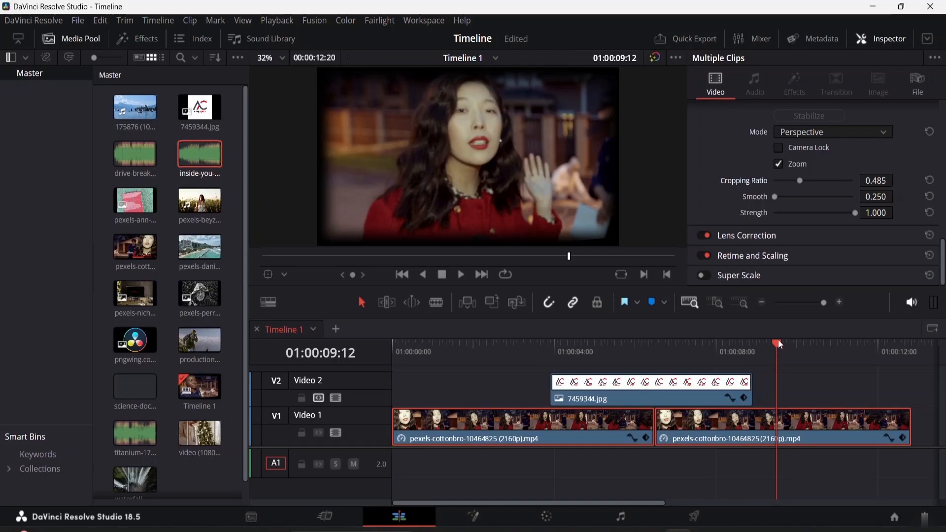
Play back the stabilized clips from the start of the timeline.
drag(778, 344, 386, 340)
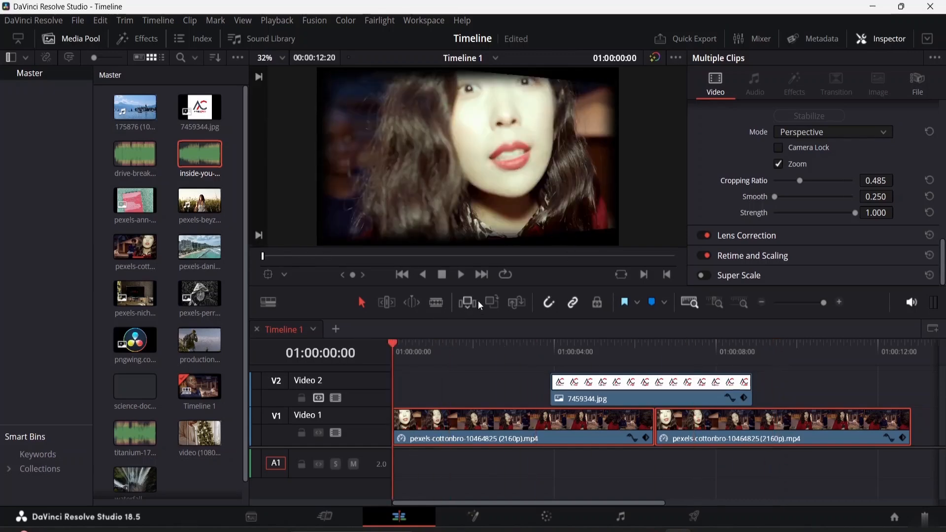
key(space)
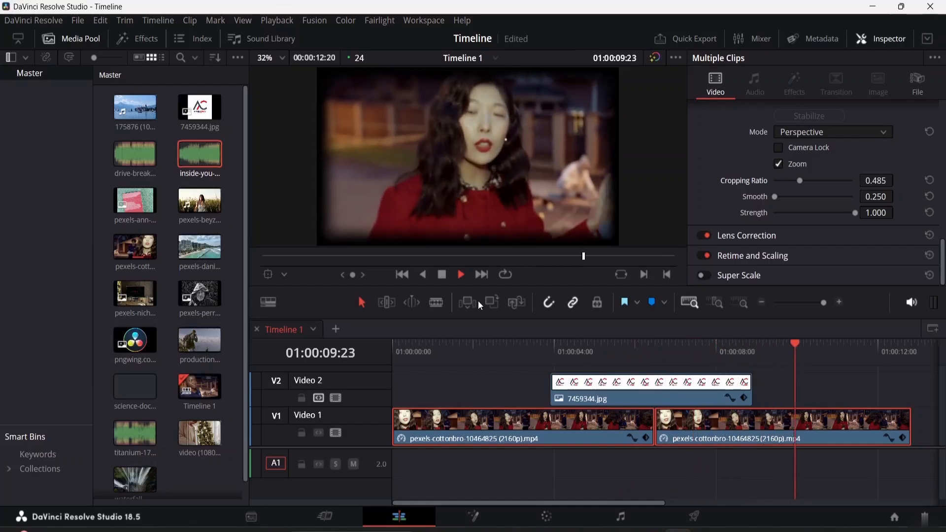
key(space)
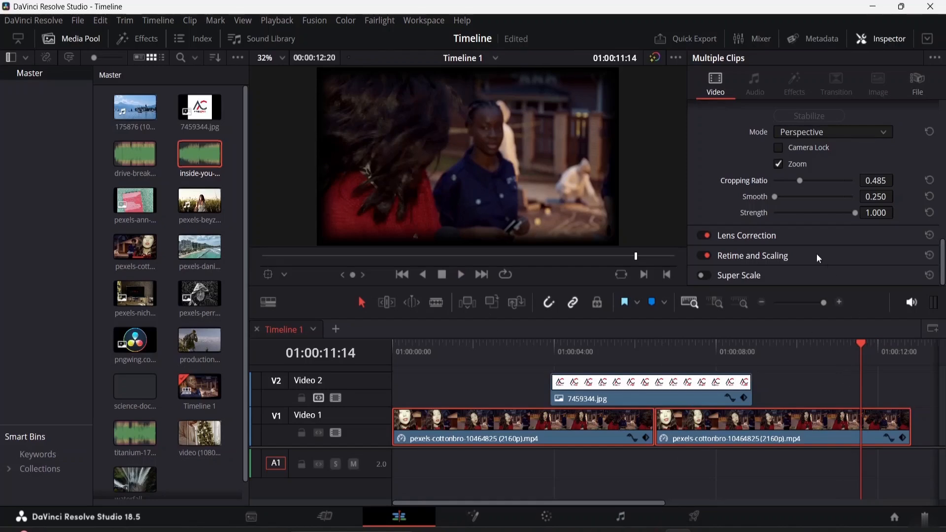
click(779, 148)
scroll(794, 173, up, 3)
scroll(809, 197, down, 1)
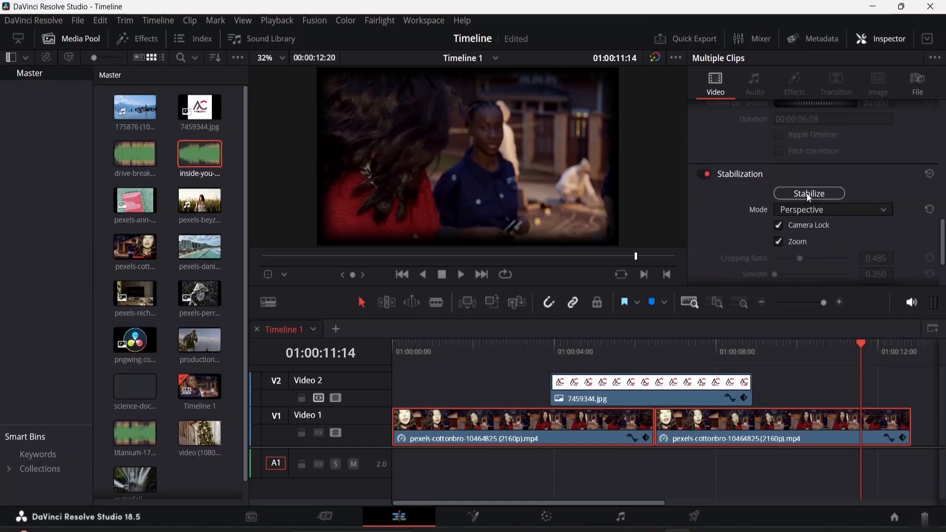
scroll(810, 197, down, 2)
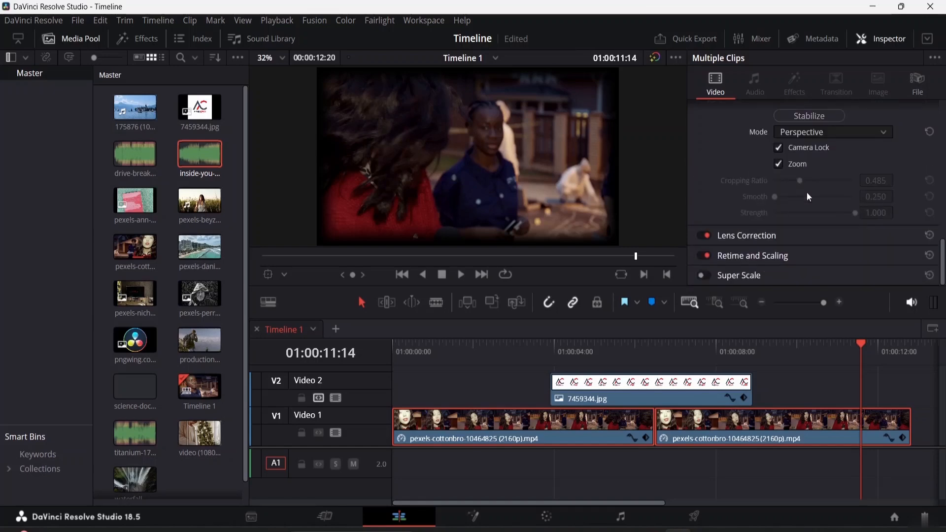
click(779, 148)
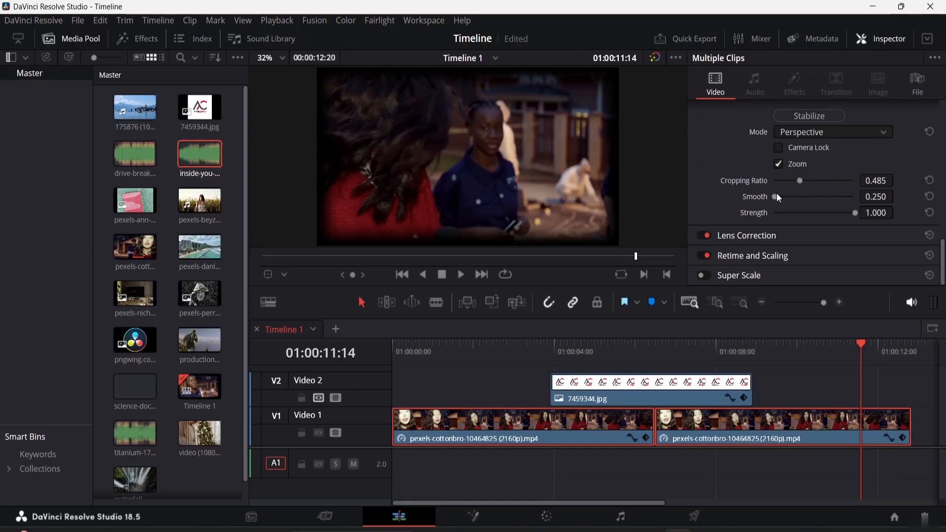
Set the stabilization Smooth to 0.473 and Strength to 0.466.
drag(777, 196, 834, 219)
click(773, 236)
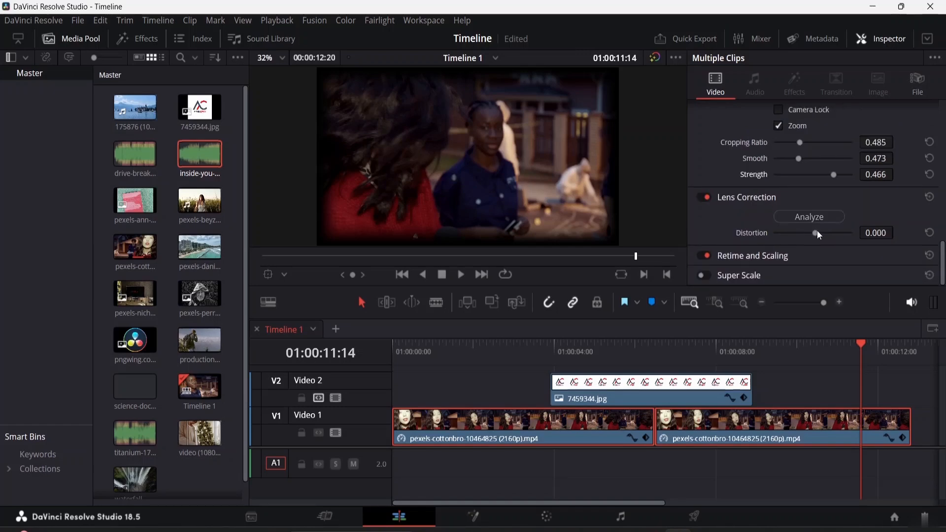
click(746, 197)
Expand the Retime and Scaling and Super Scale sections to review their options.
click(757, 256)
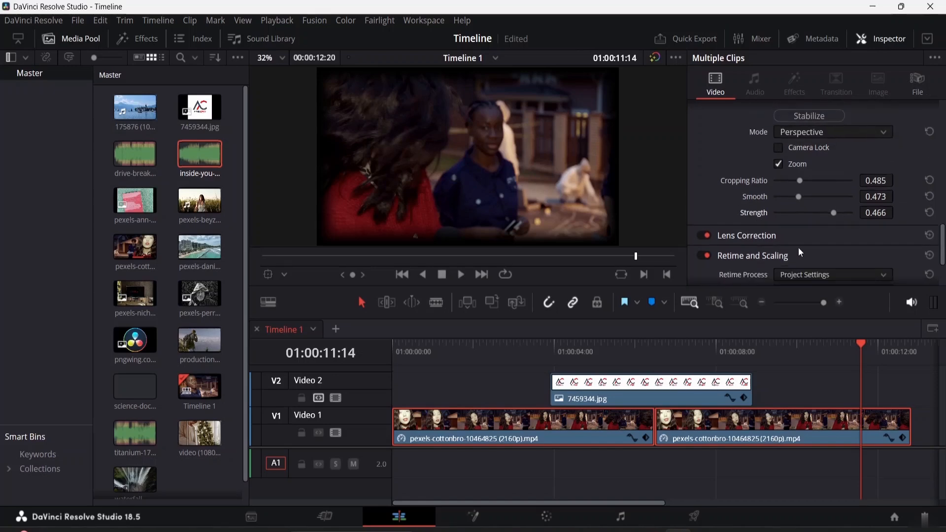
scroll(808, 239, down, 3)
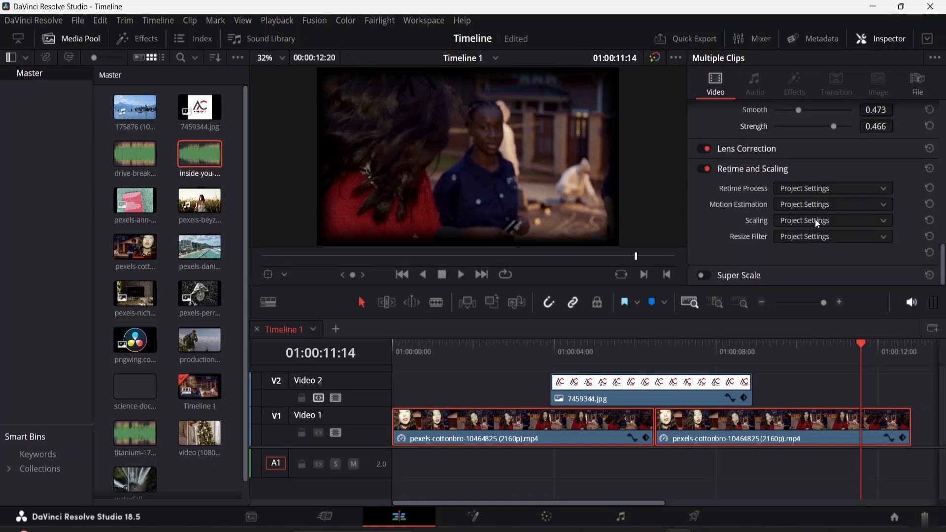
click(764, 168)
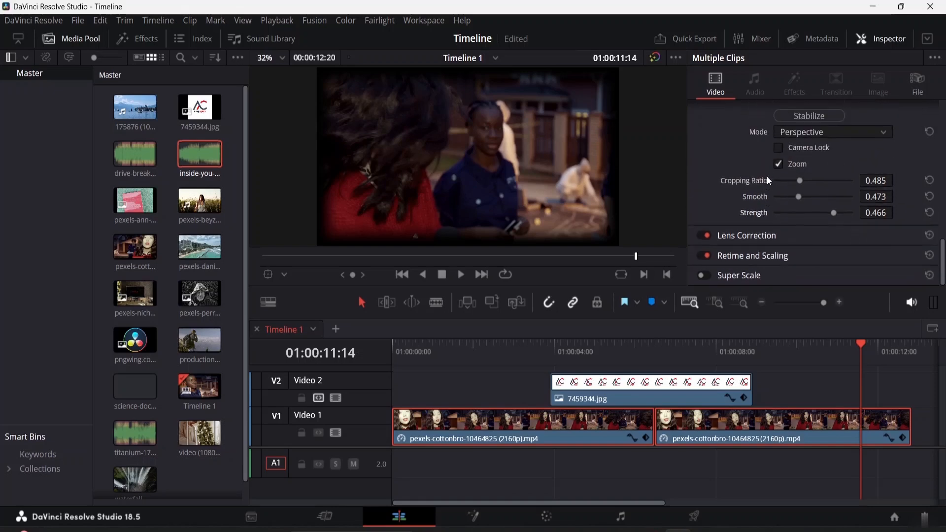
click(745, 280)
scroll(745, 276, down, 2)
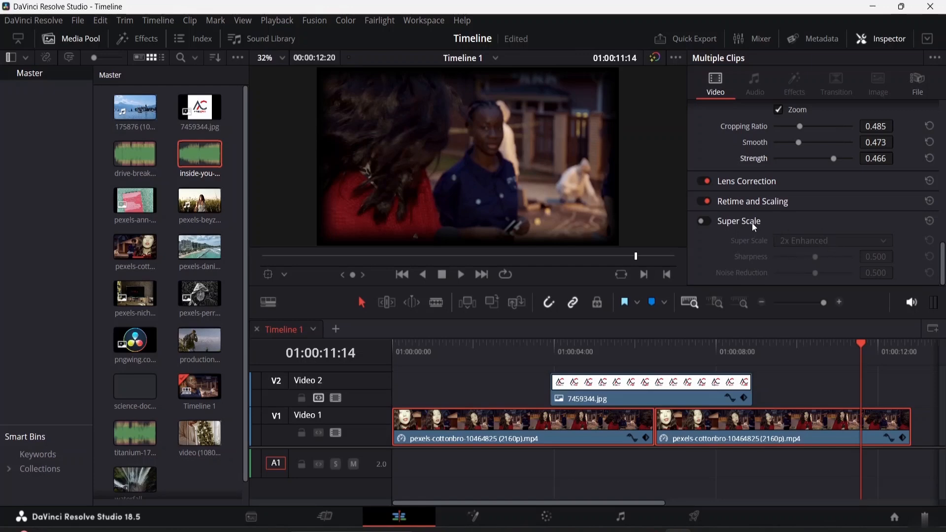
Enable Super Scale at 2x Enhanced for the selected clips.
click(703, 220)
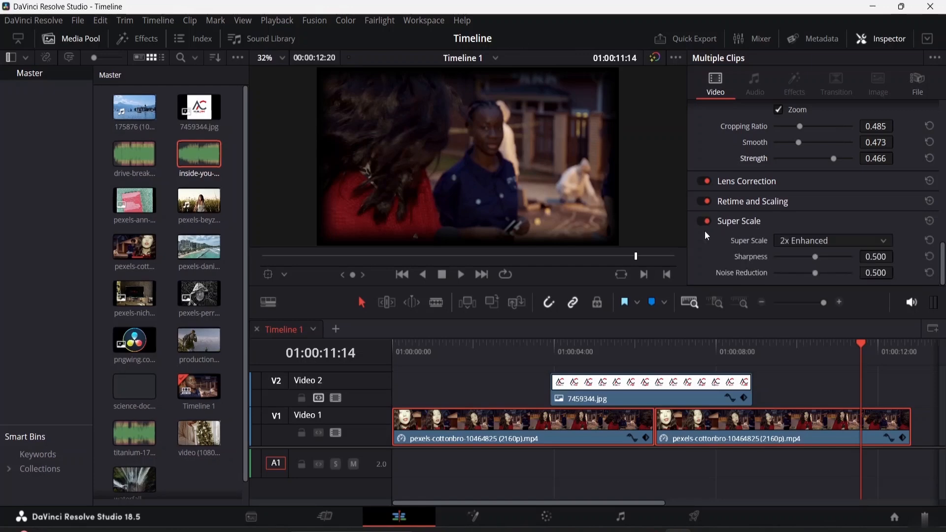
scroll(781, 224, down, 4)
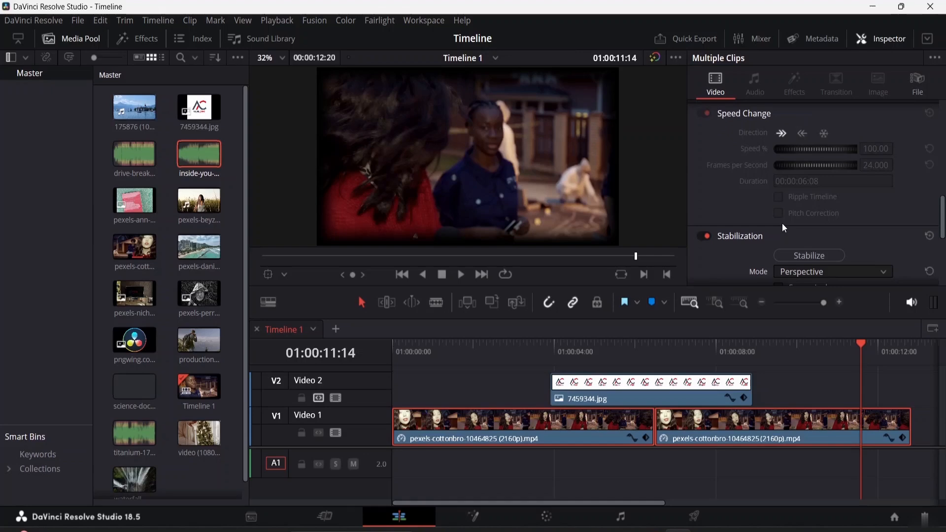
scroll(782, 223, up, 6)
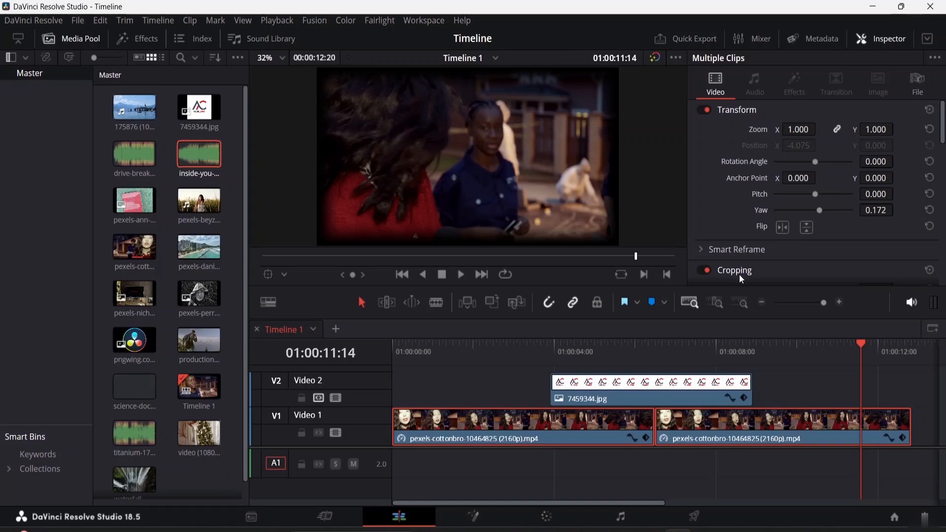
Try placing the logo clip on the Video 1 track and play the timeline from the start.
drag(625, 389, 487, 423)
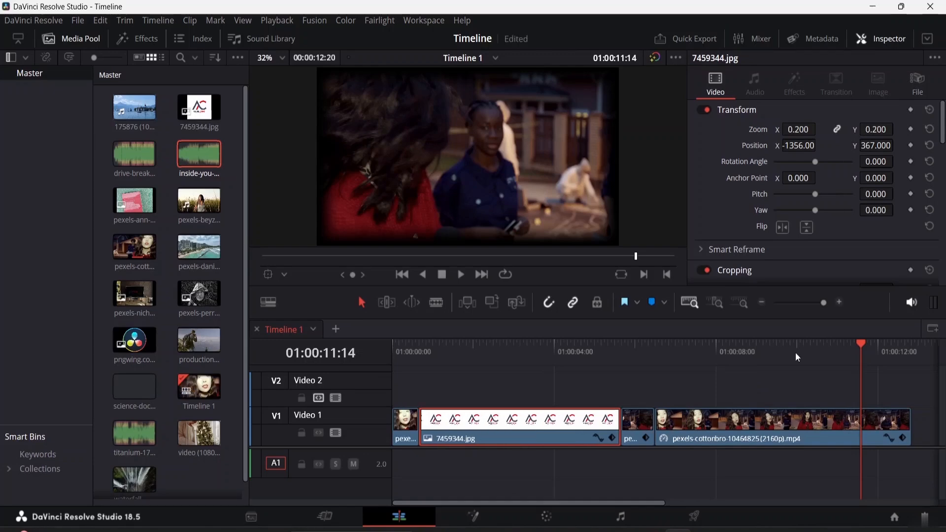
drag(795, 353, 359, 356)
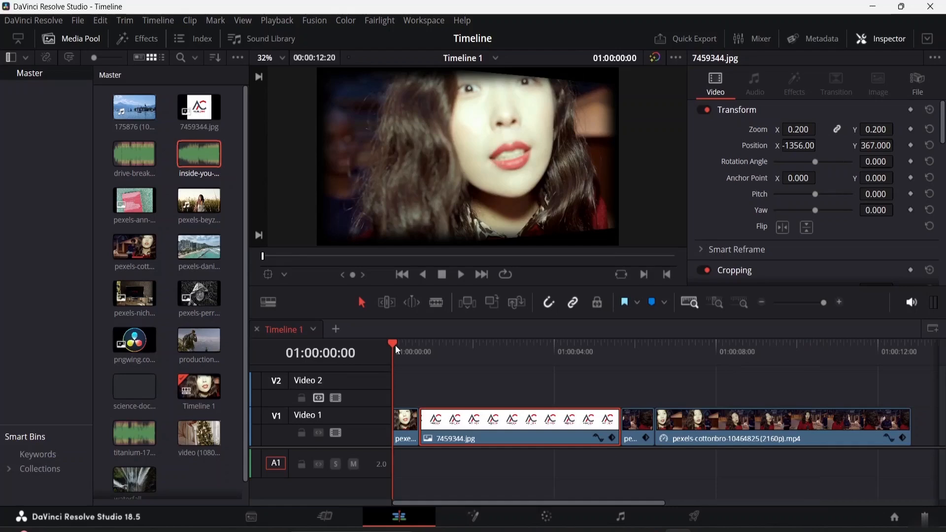
key(space)
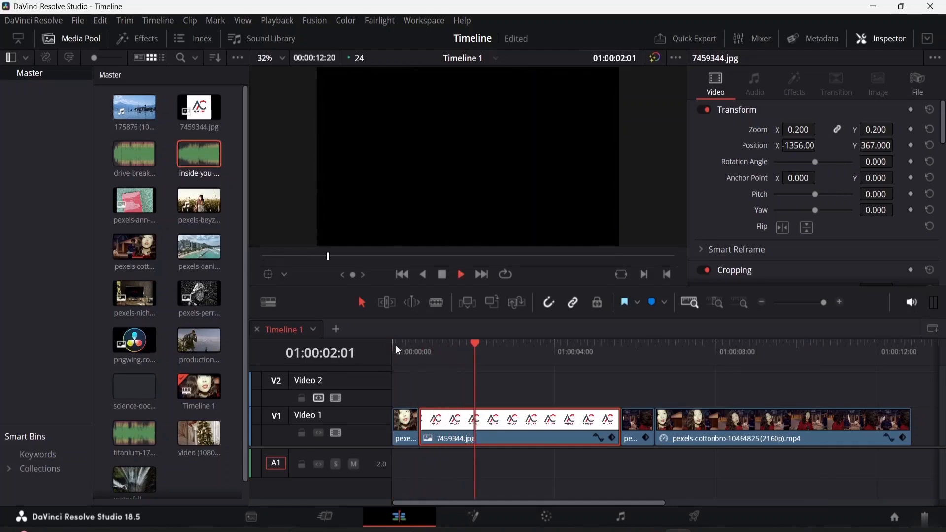
key(space)
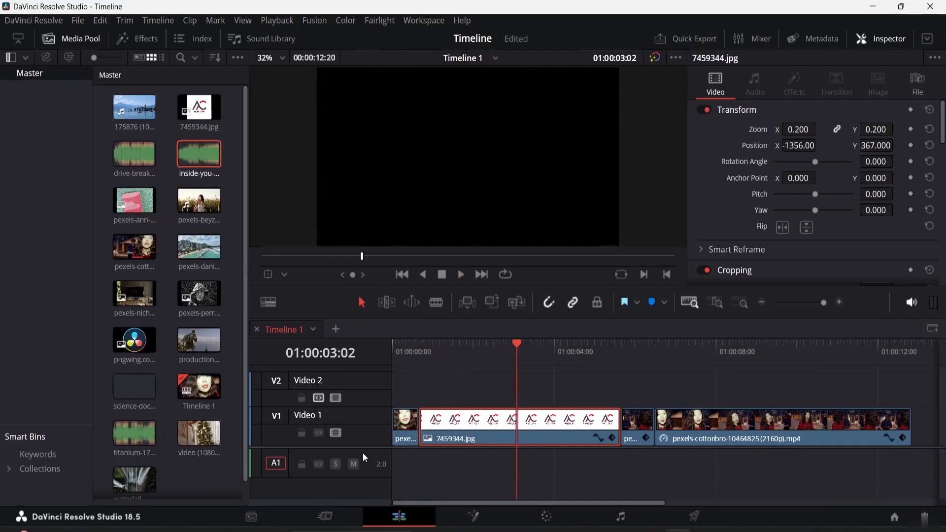
Undo the logo clip moves so it returns to the Video 2 track.
drag(475, 439, 544, 399)
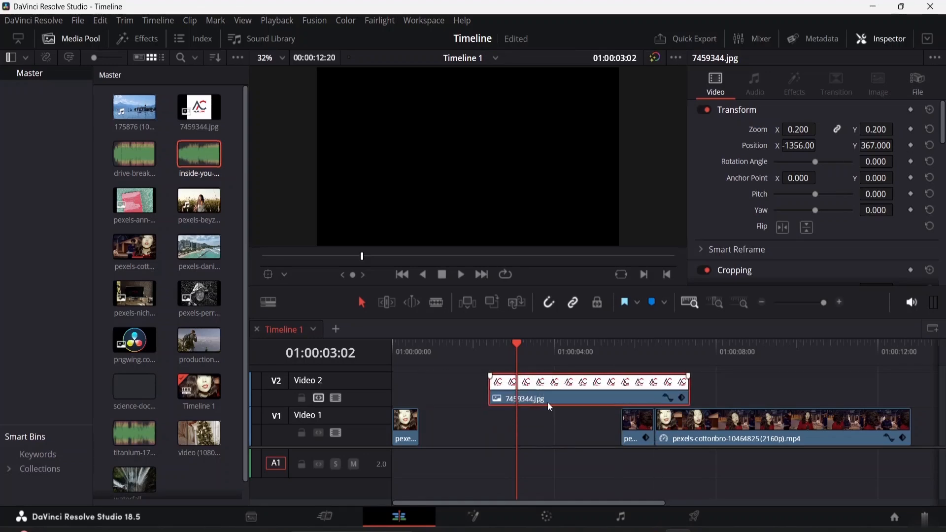
key(ctrl+z)
key(ctrl+z)
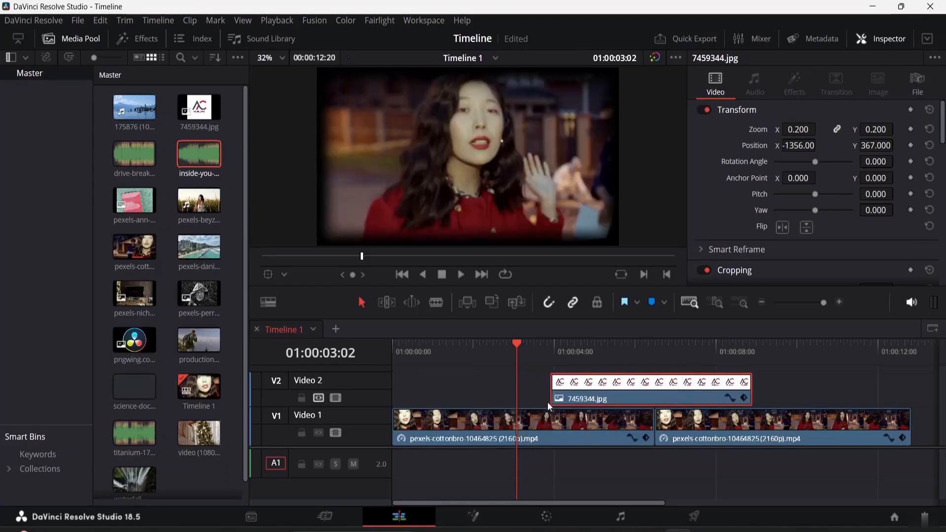
Select the first video clip and examine its file properties and metadata in the inspector.
click(780, 375)
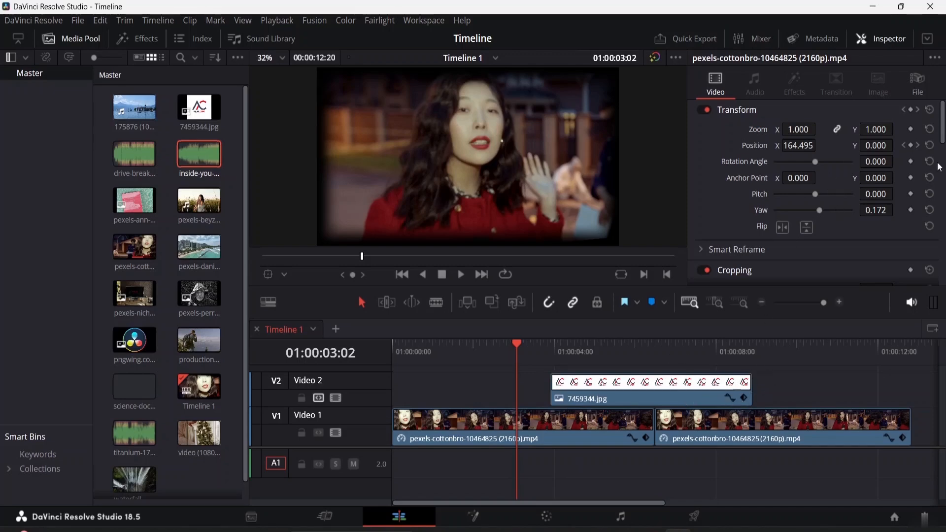
click(917, 84)
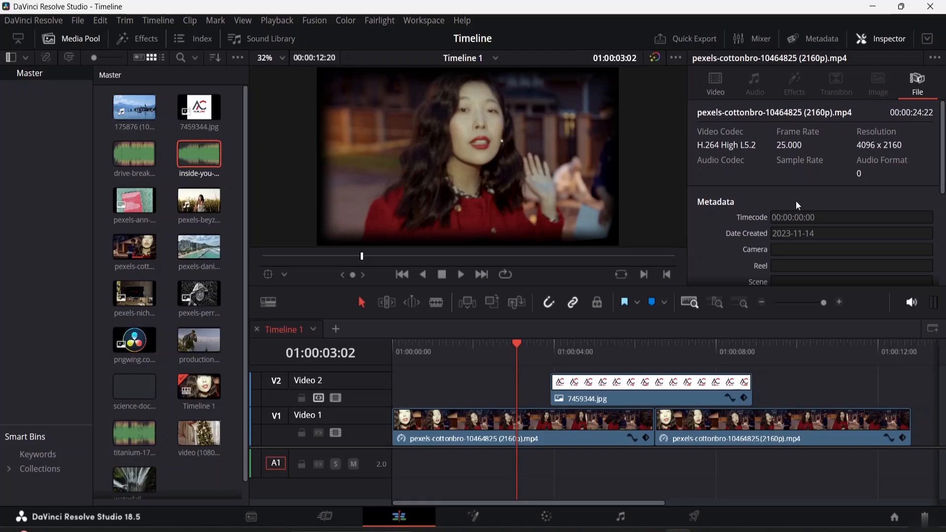
scroll(796, 200, down, 5)
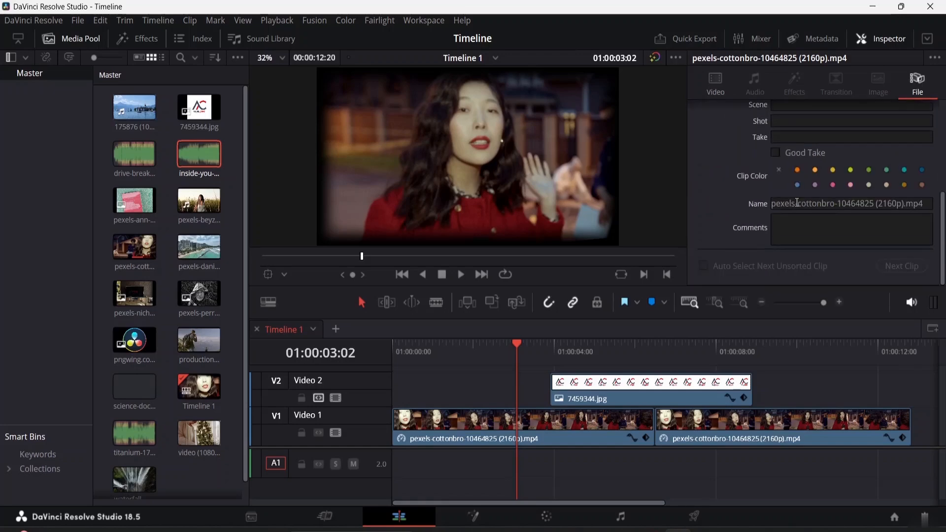
scroll(804, 209, up, 3)
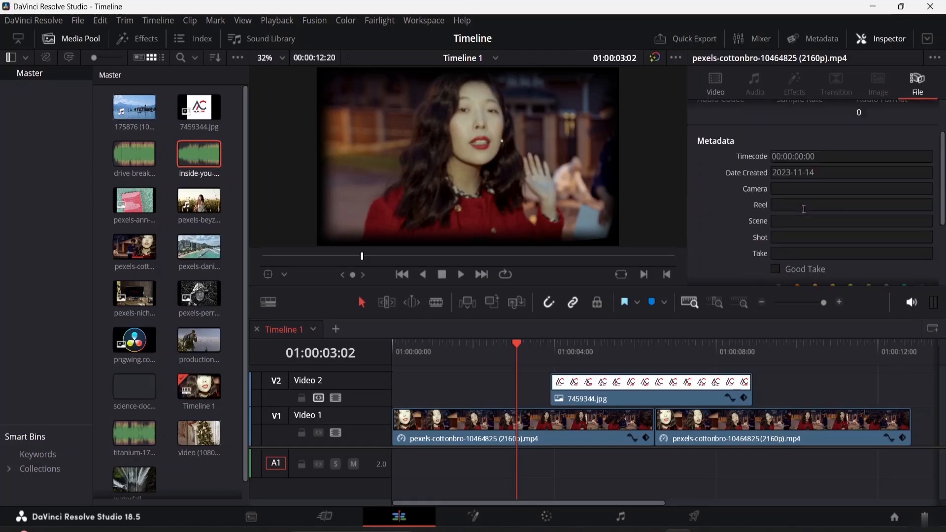
scroll(804, 209, up, 2)
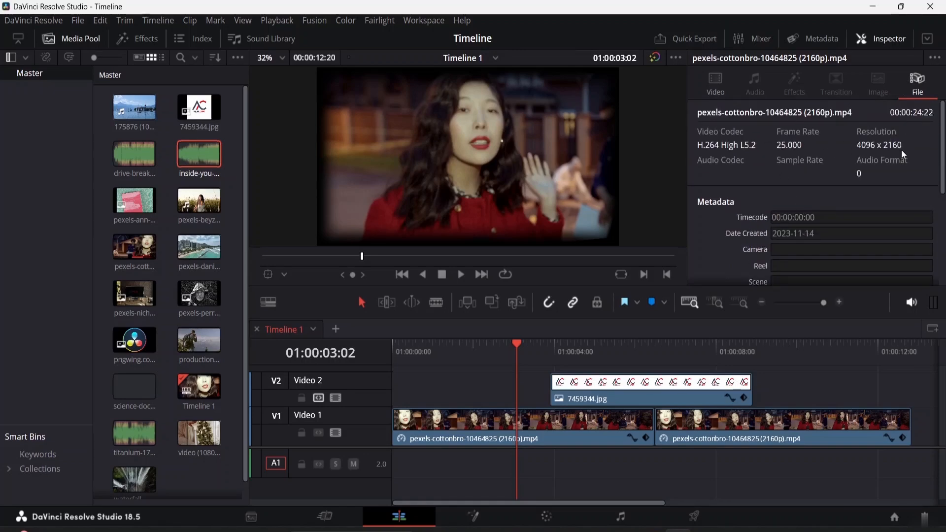
click(707, 79)
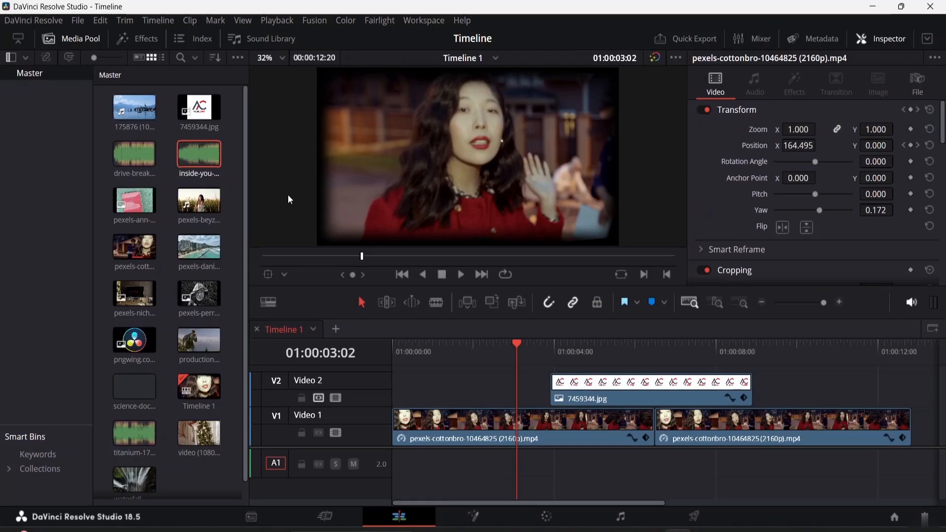
Open the drive-breakbeat music file in the source viewer and preview it.
double_click(127, 158)
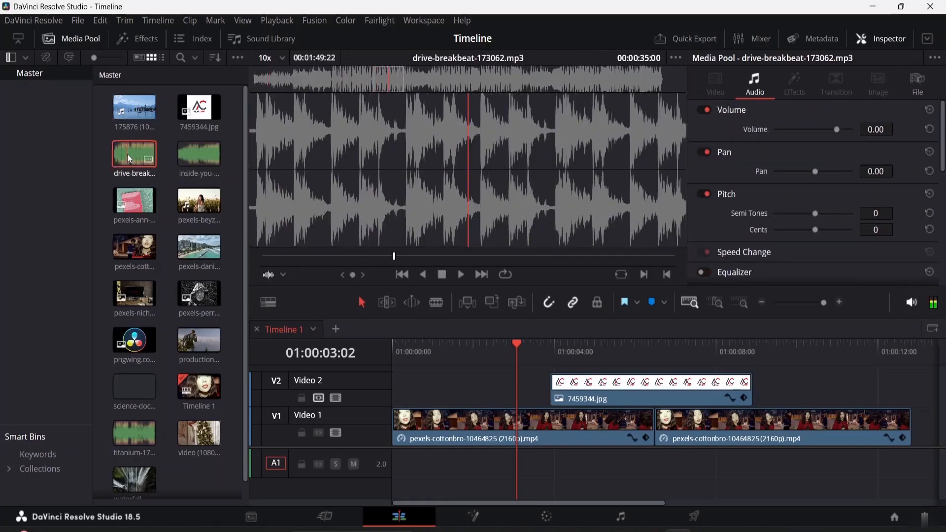
click(463, 274)
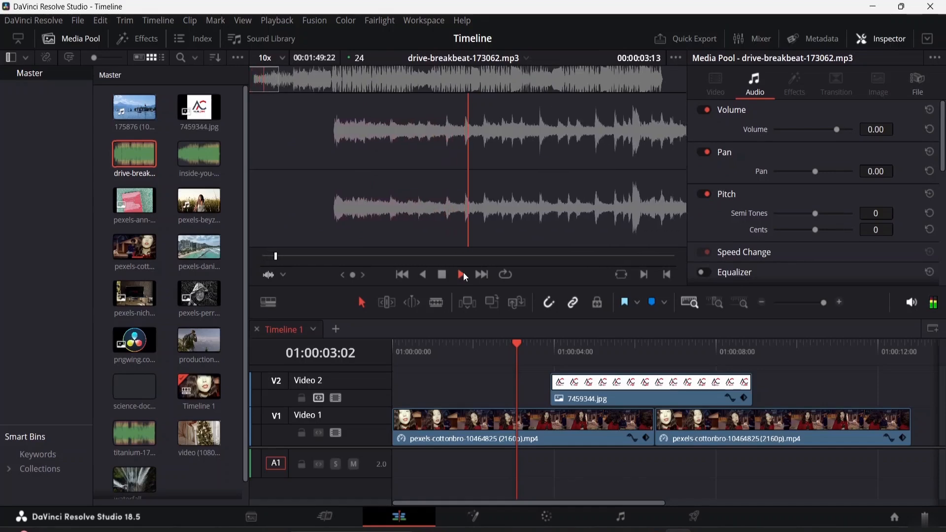
click(463, 274)
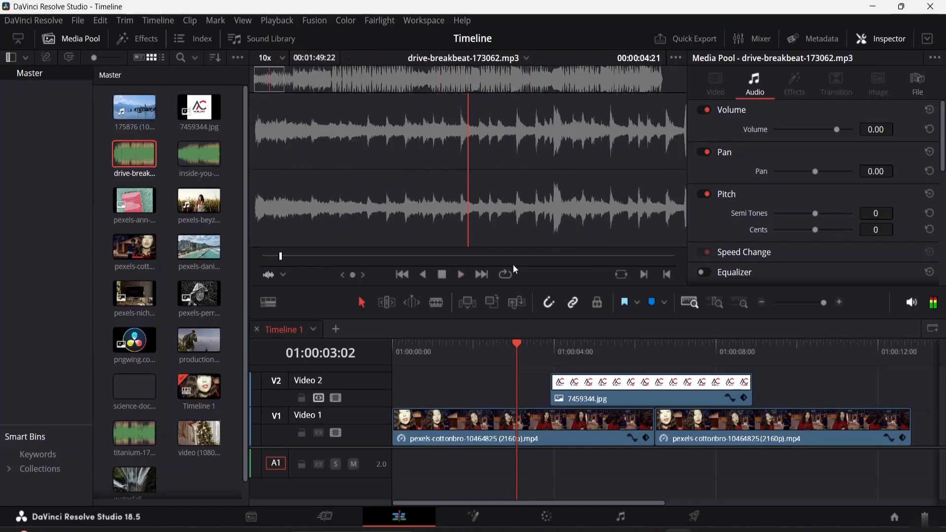
drag(280, 257, 275, 256)
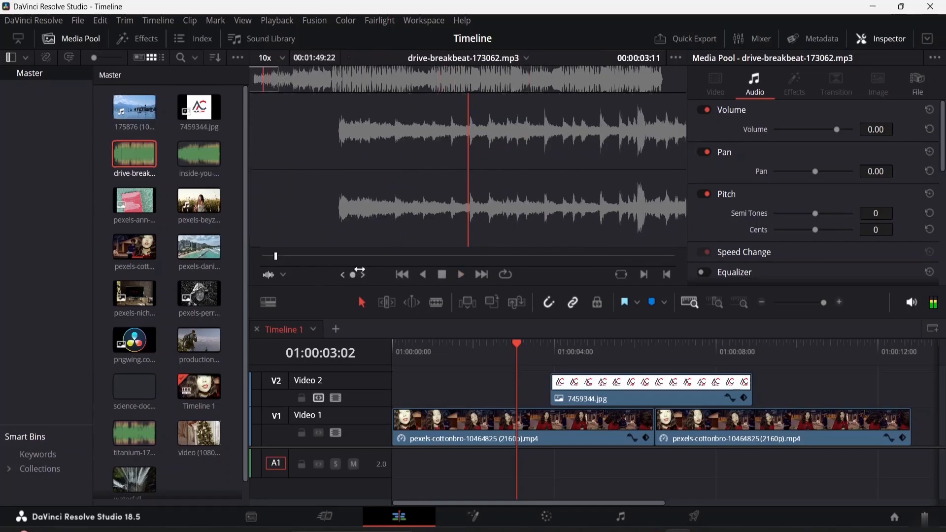
key(space)
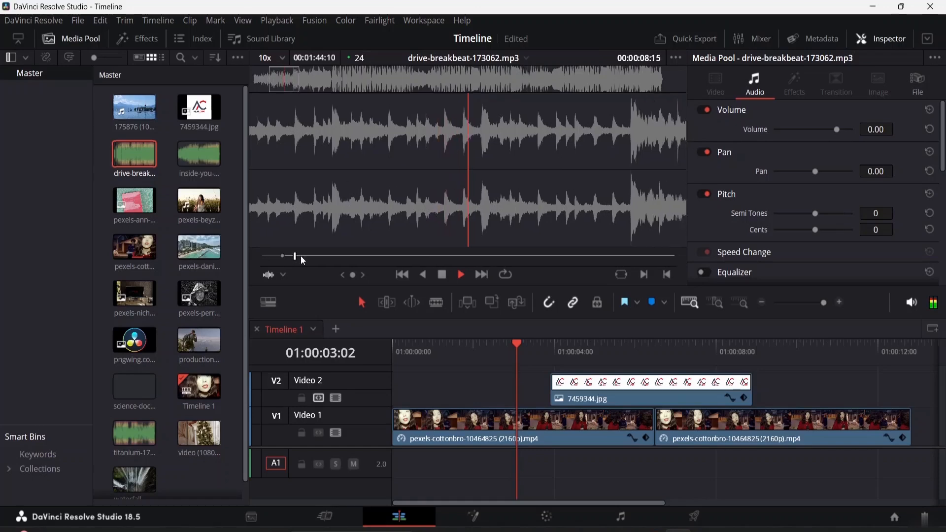
drag(301, 256, 333, 256)
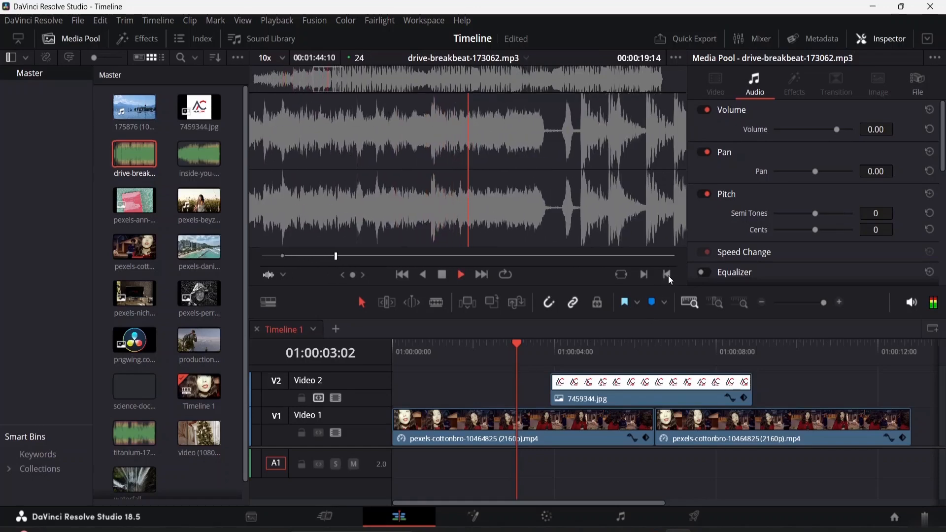
click(666, 276)
key(space)
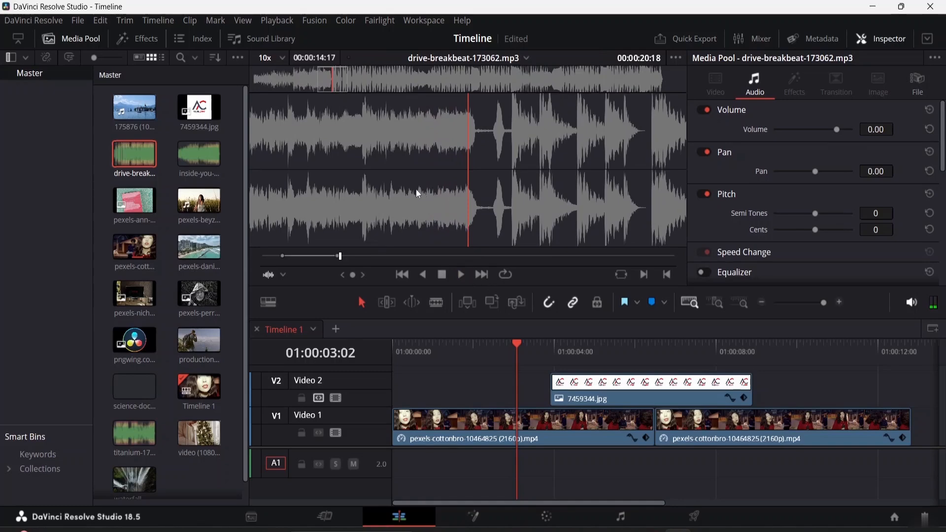
Add the drive-breakbeat music to the audio track at the start of the timeline.
drag(360, 191, 388, 430)
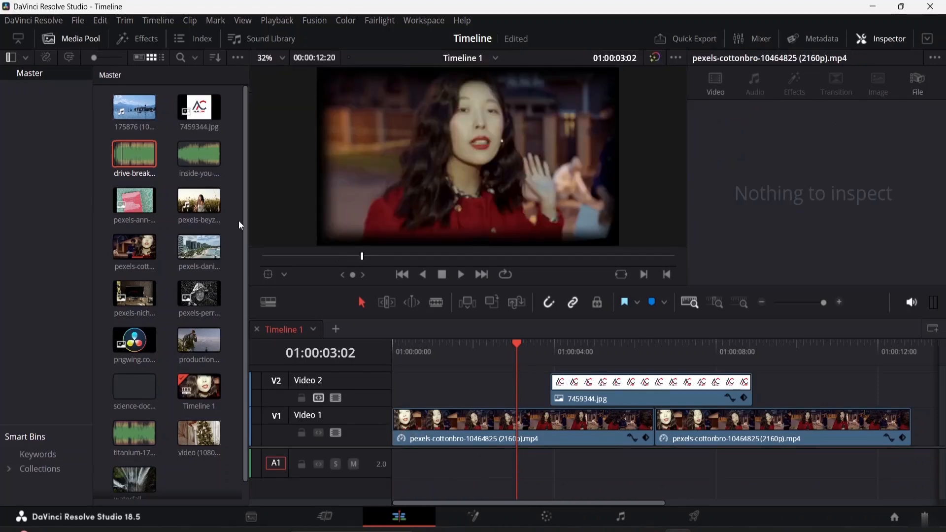
click(144, 156)
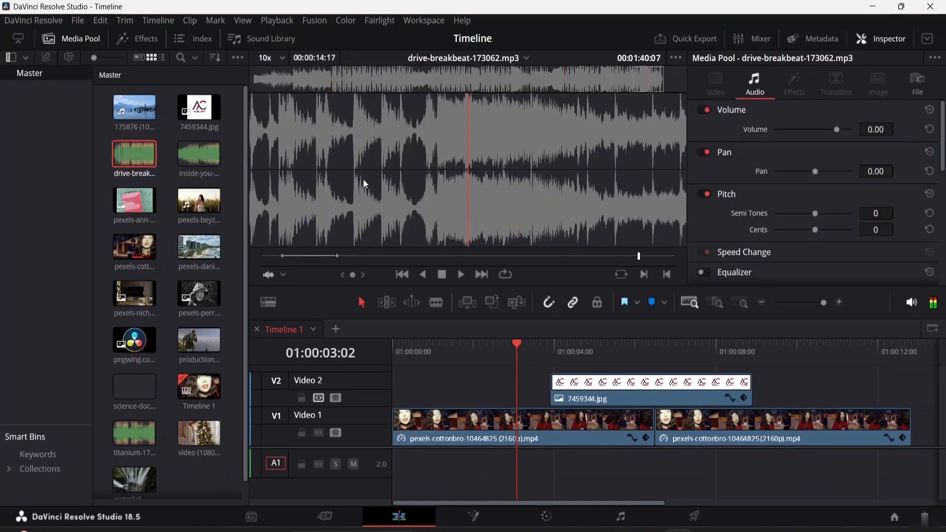
drag(365, 185, 392, 452)
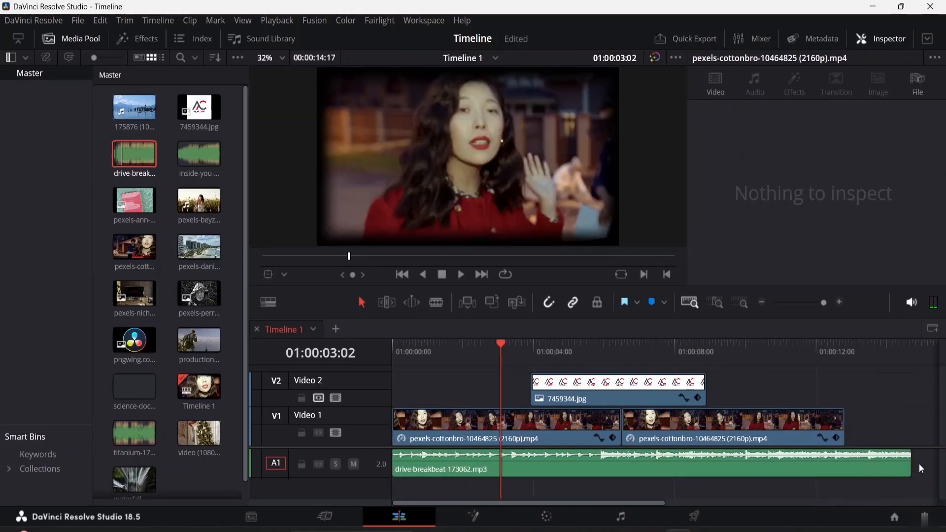
Trim the end of the music clip to line up with the end of the video clips.
drag(909, 468, 848, 468)
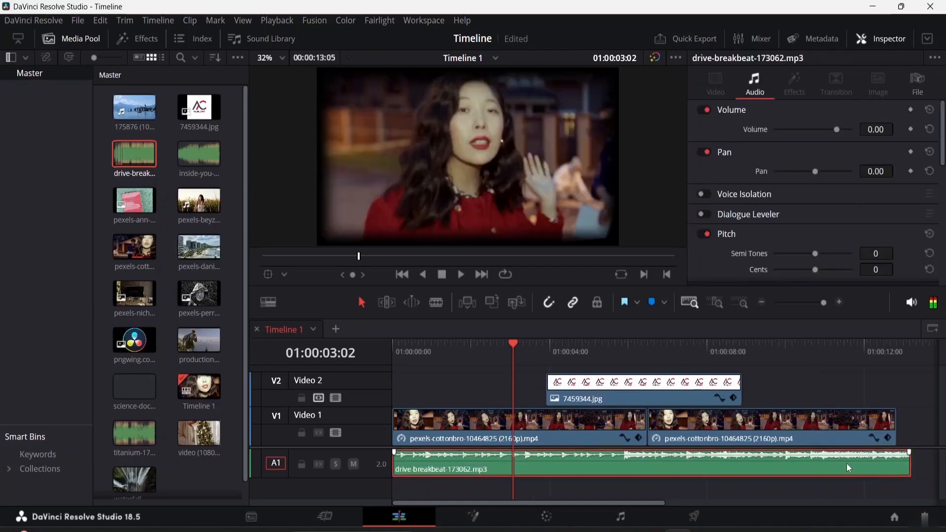
double_click(847, 463)
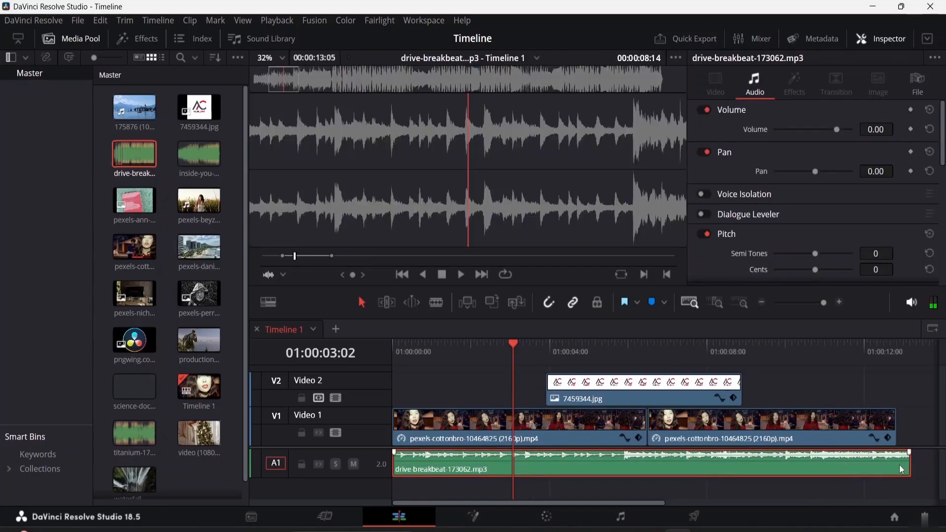
drag(911, 463, 904, 463)
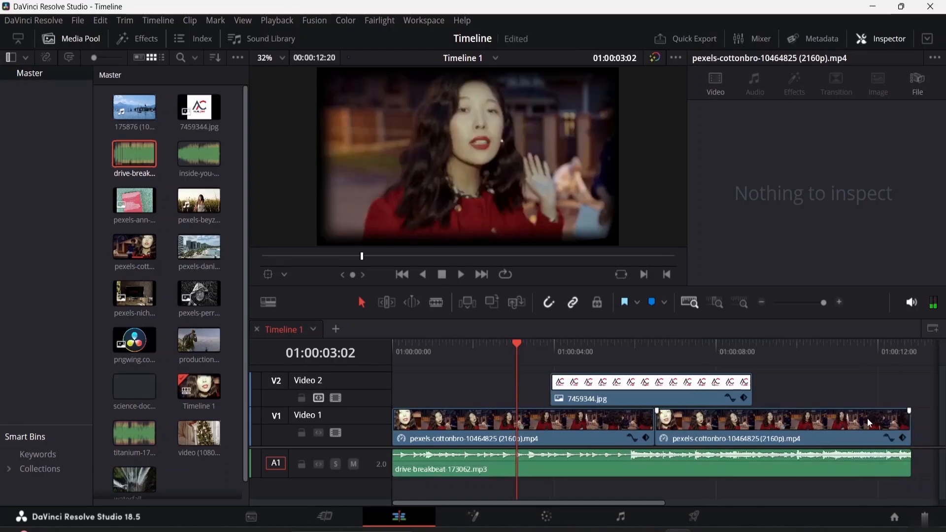
Set the music clip's volume to -6.72 while playing back the timeline.
click(714, 463)
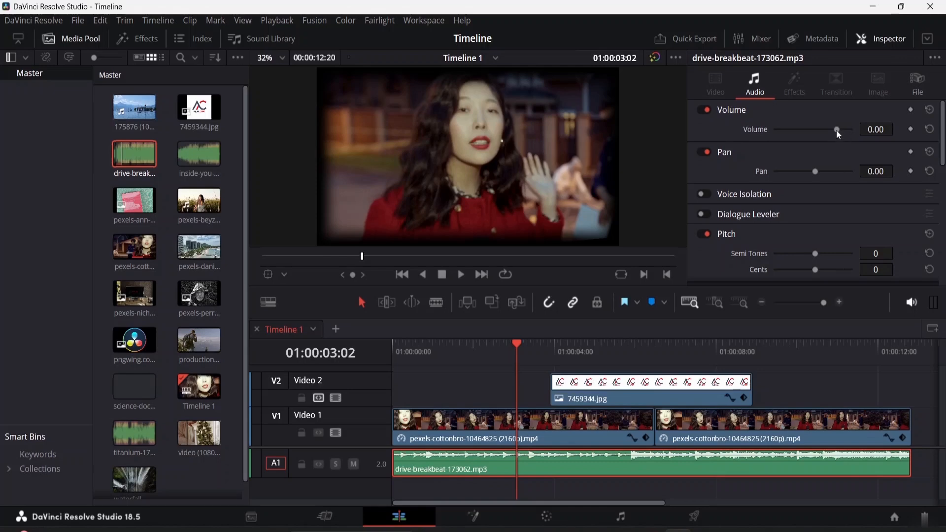
drag(836, 130, 803, 132)
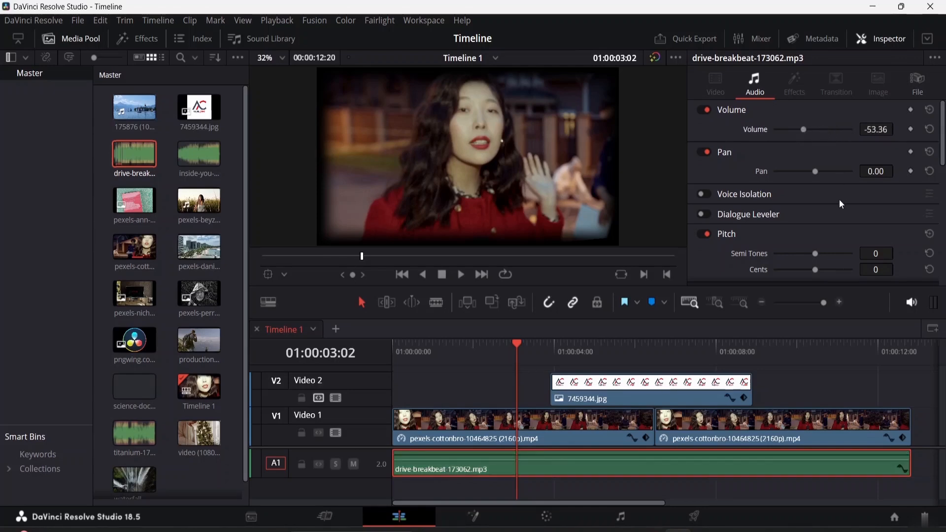
key(space)
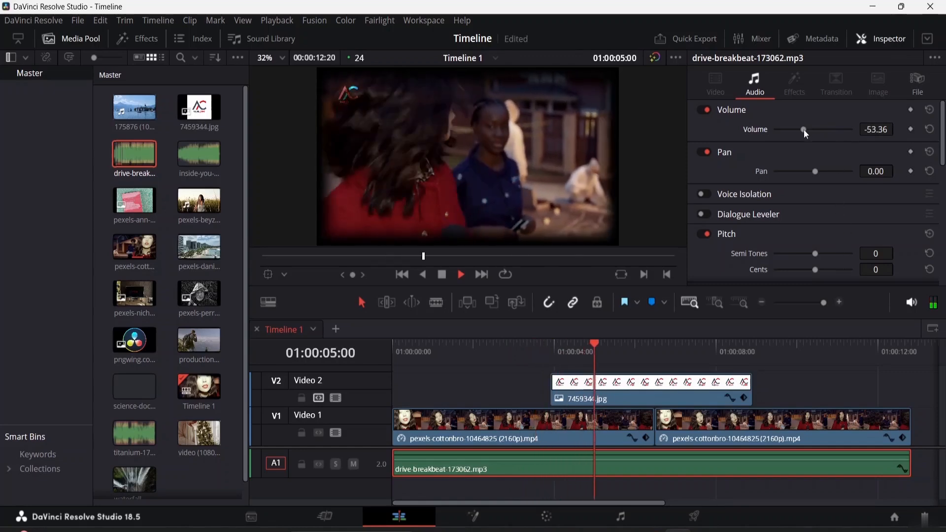
drag(803, 129, 833, 132)
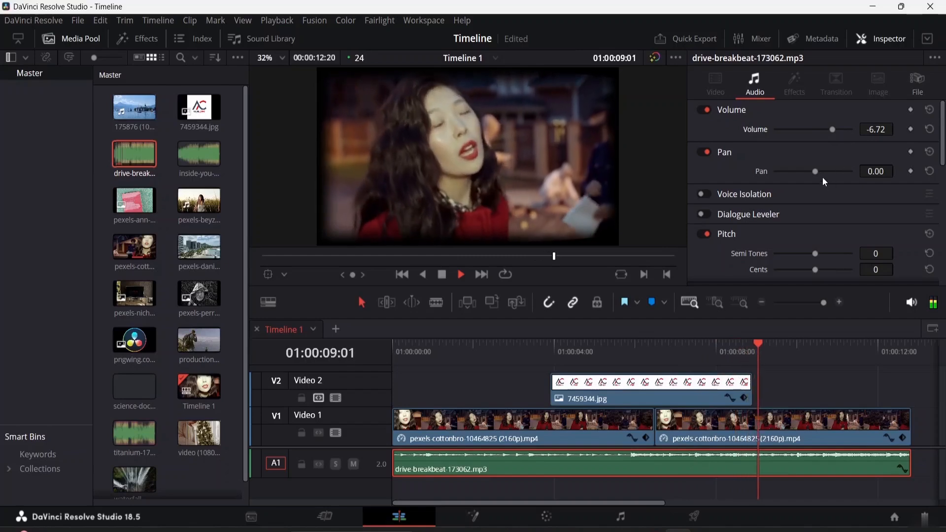
key(space)
Try panning the music to -46.56, reset the pan, and play the timeline from the start.
drag(815, 172, 798, 173)
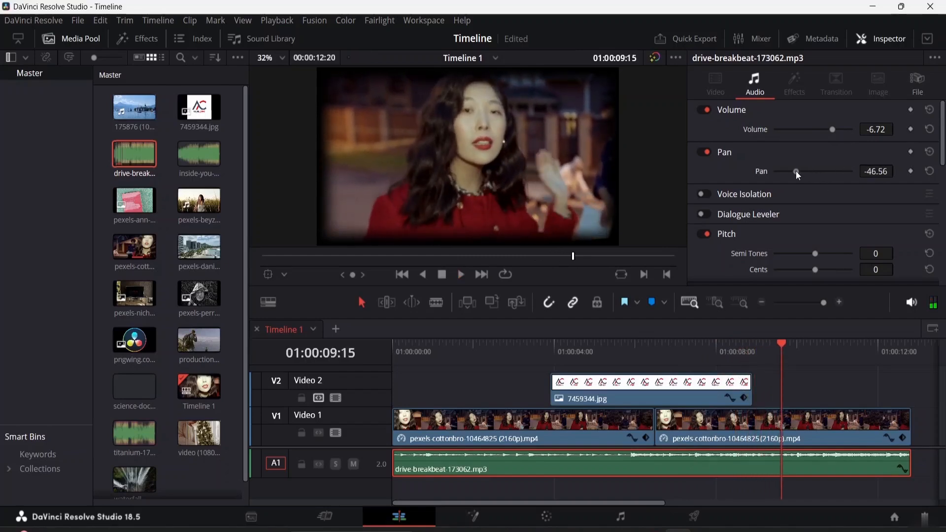
drag(778, 341, 393, 343)
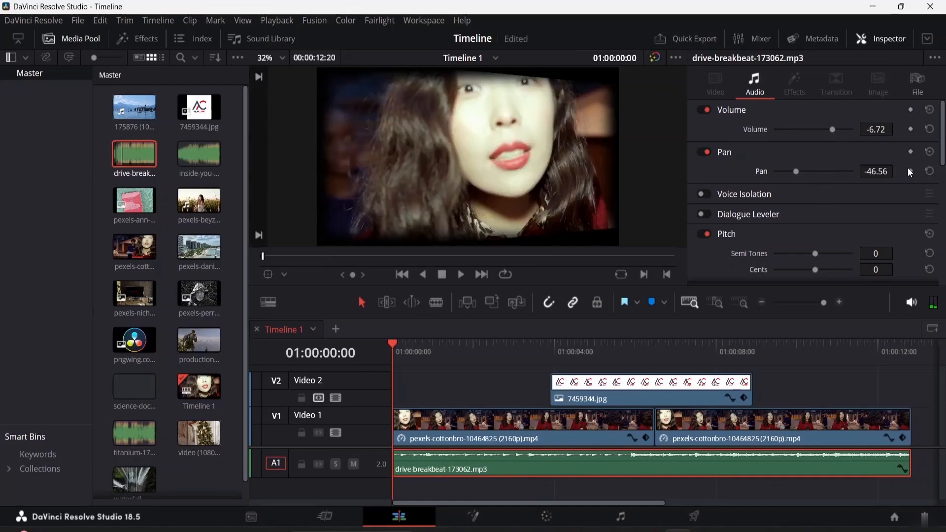
click(929, 171)
key(space)
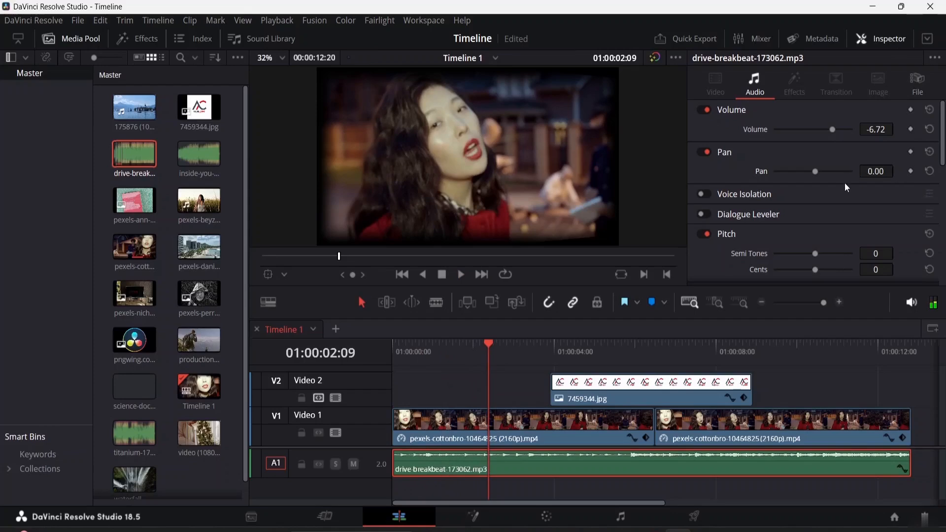
Set the music clip's pan to -3.82 while playing back the timeline.
key(space)
mouse_move(815, 170)
mouse_down()
mouse_move(832, 171)
mouse_move(813, 170)
mouse_up()
key(space)
Expand and collapse the music clip's Speed Change section to review its settings.
scroll(738, 202, down, 4)
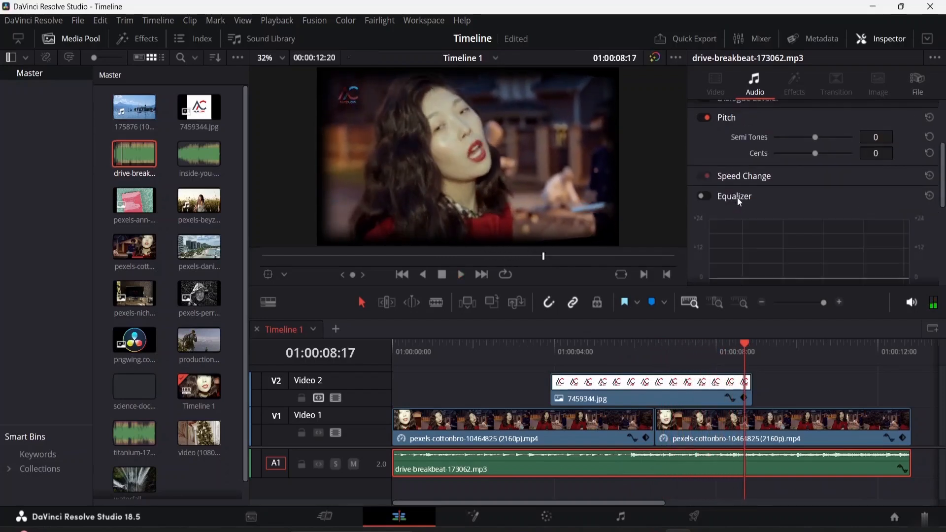
scroll(776, 181, up, 1)
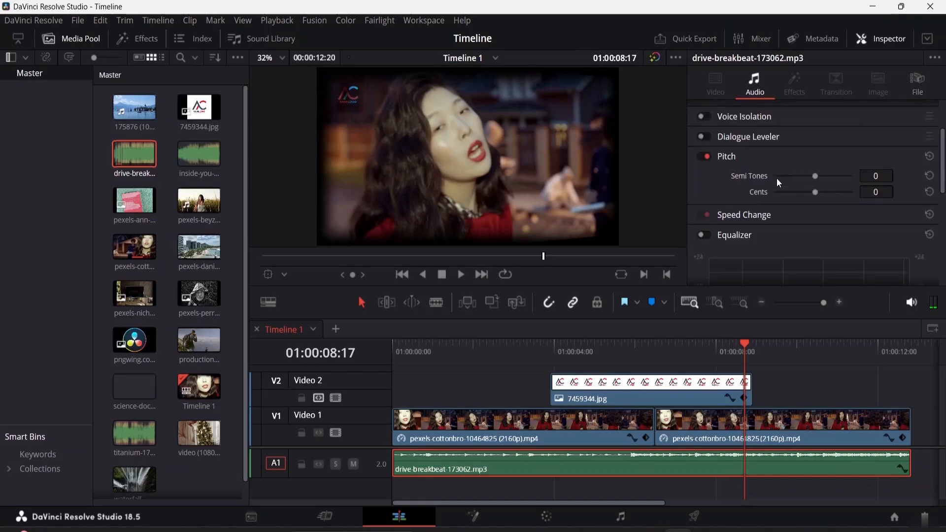
click(752, 215)
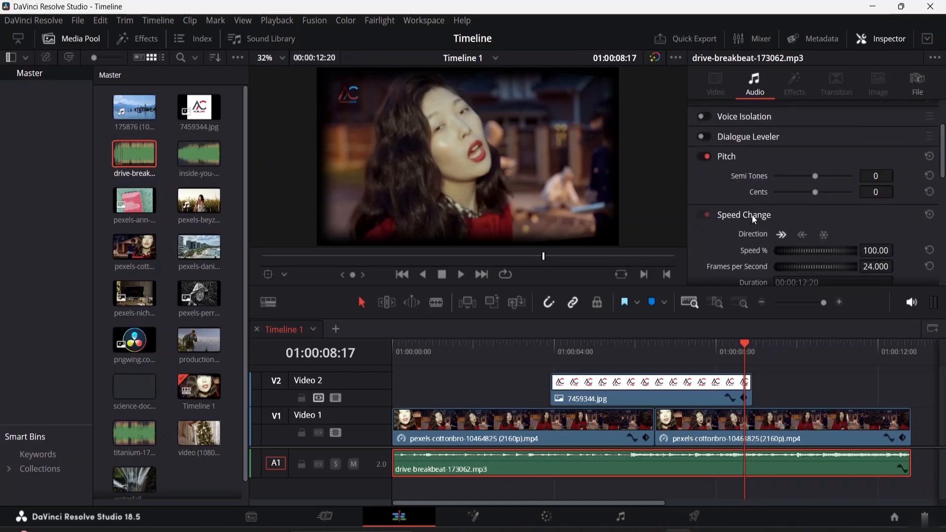
scroll(776, 219, down, 3)
scroll(775, 220, up, 1)
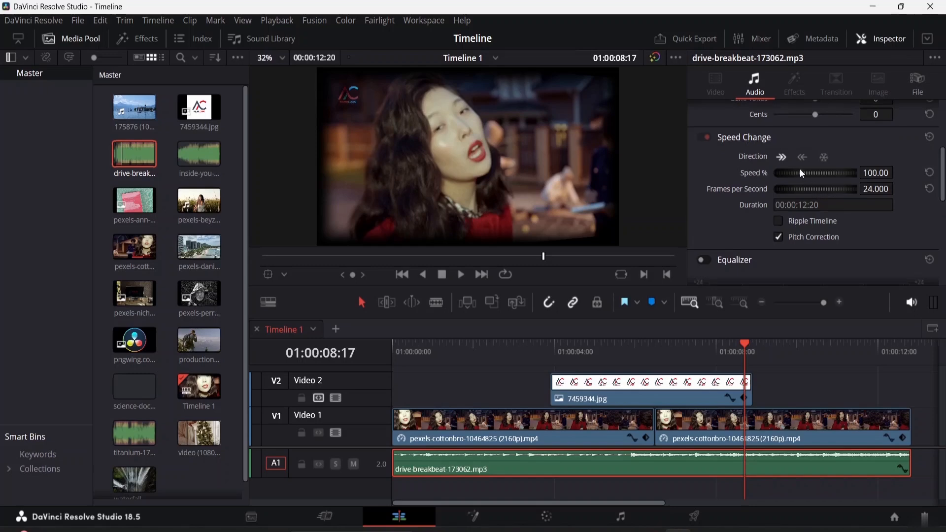
scroll(800, 169, up, 3)
click(750, 255)
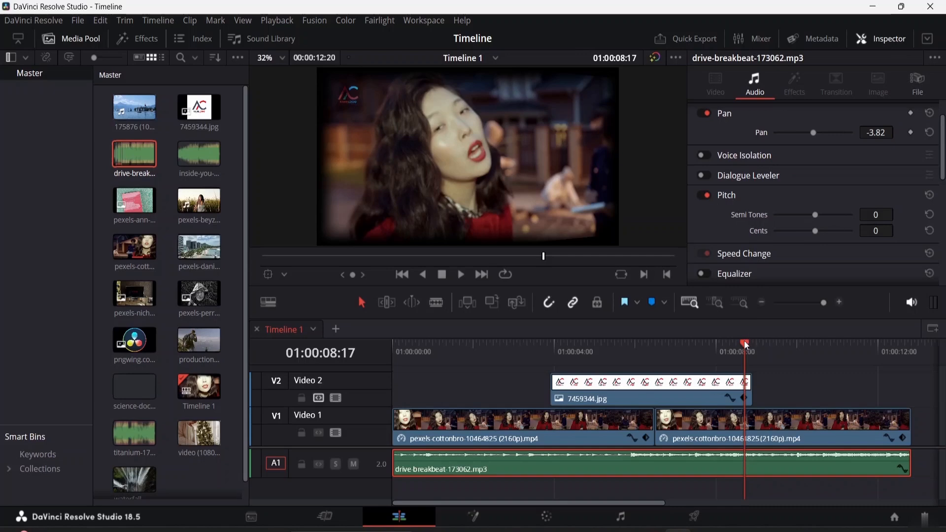
Try lowering the music's pitch to -13 semitones during playback from near the start, then reset the semitones.
drag(745, 345, 488, 346)
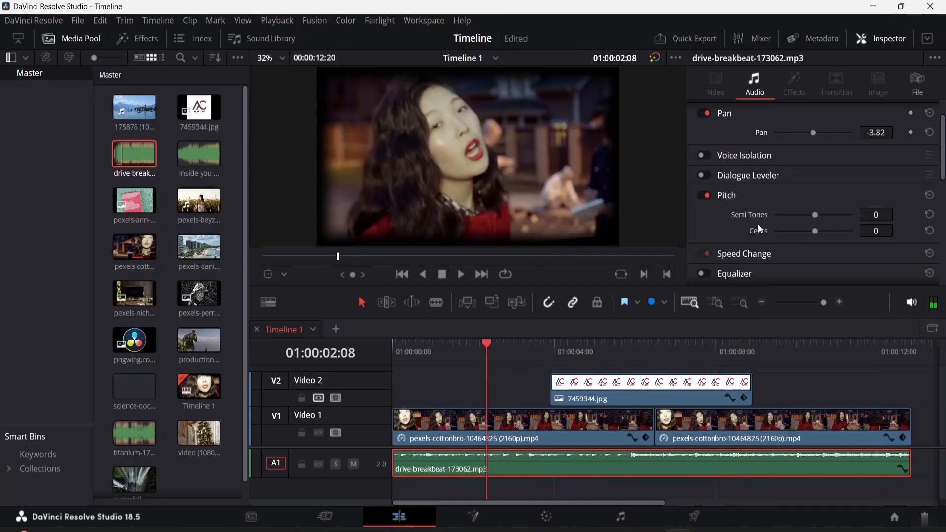
key(space)
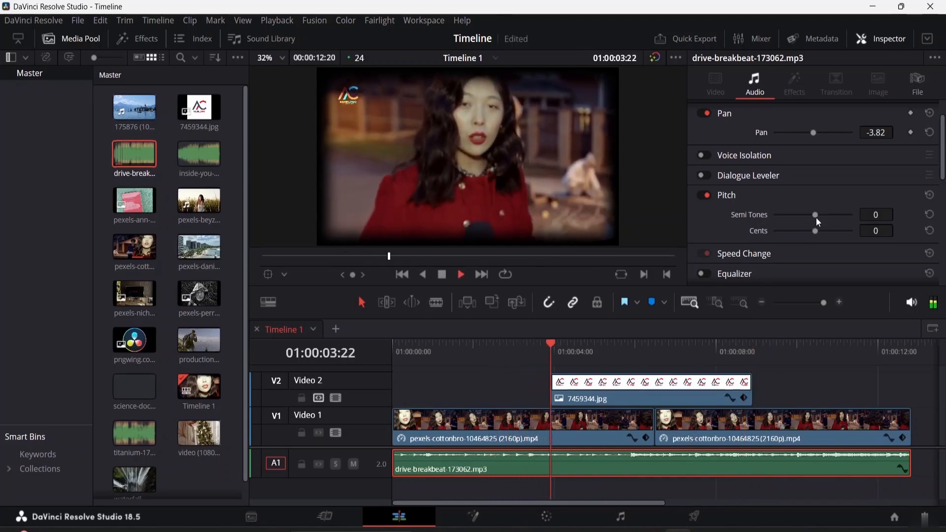
drag(815, 214, 792, 214)
key(space)
key(space)
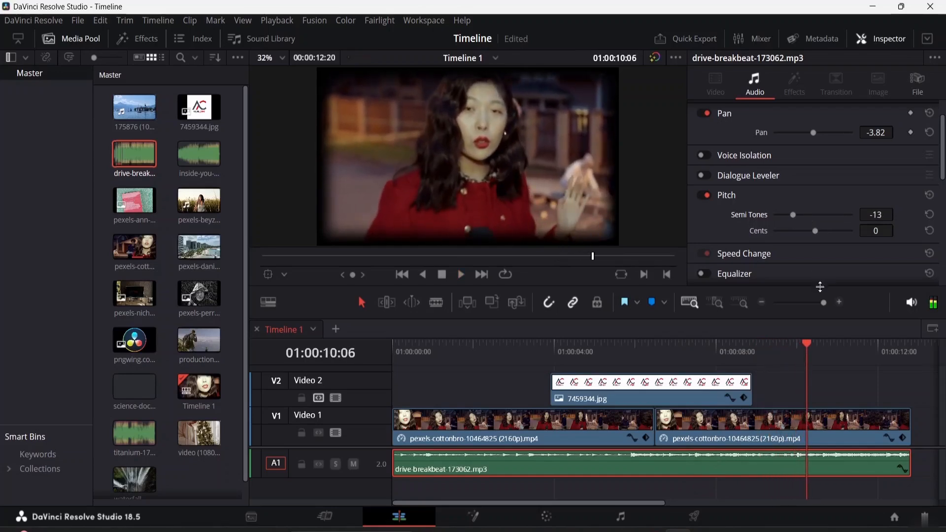
click(929, 215)
Try setting the music's pitch to -50 cents during playback, then reset the cents.
drag(817, 230, 795, 230)
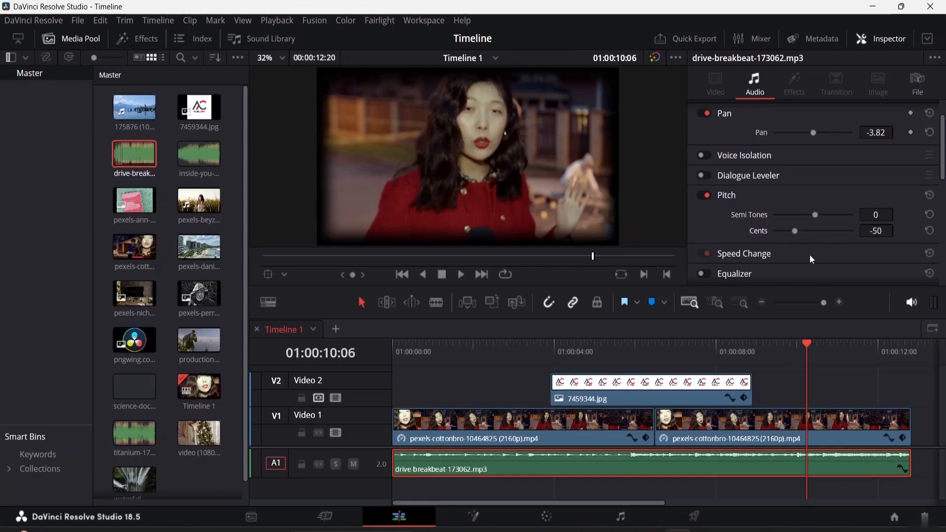
key(space)
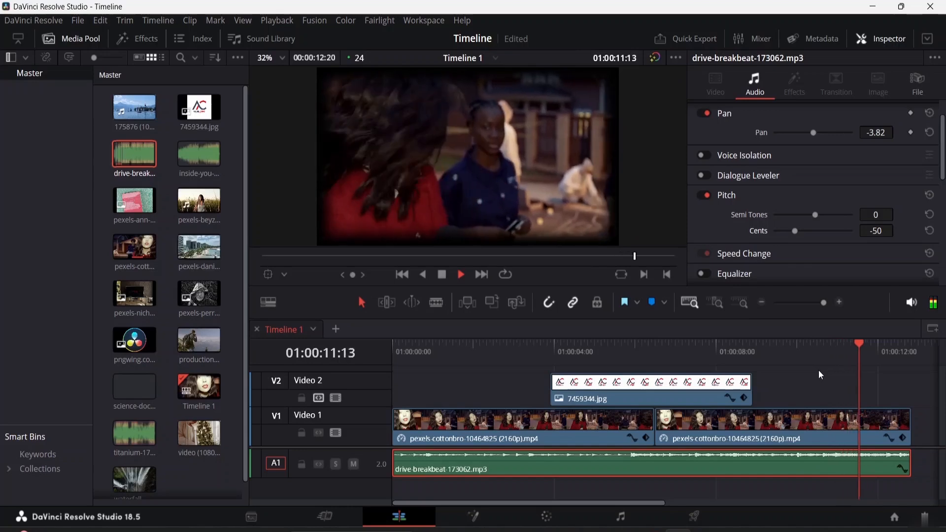
key(space)
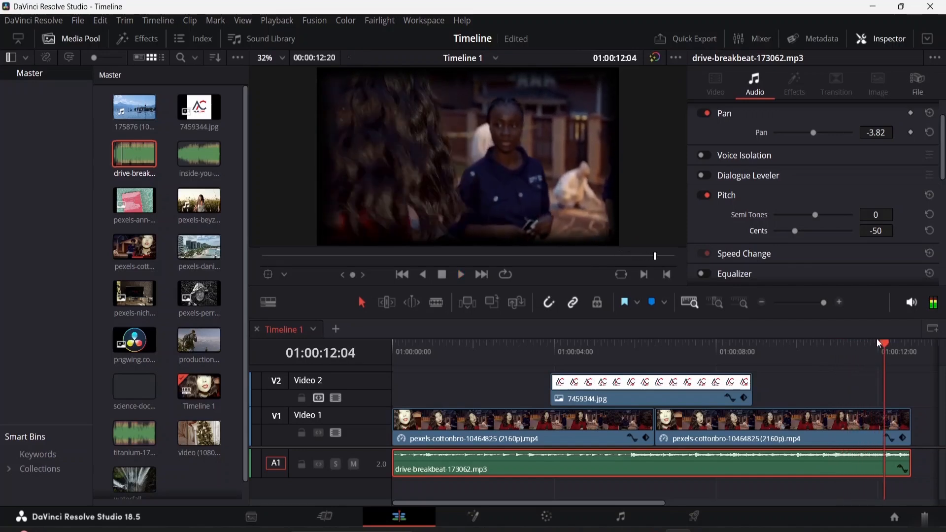
click(929, 230)
Enable the Equalizer on the music clip and open the band 1 filter type options.
scroll(804, 211, down, 3)
scroll(739, 163, down, 3)
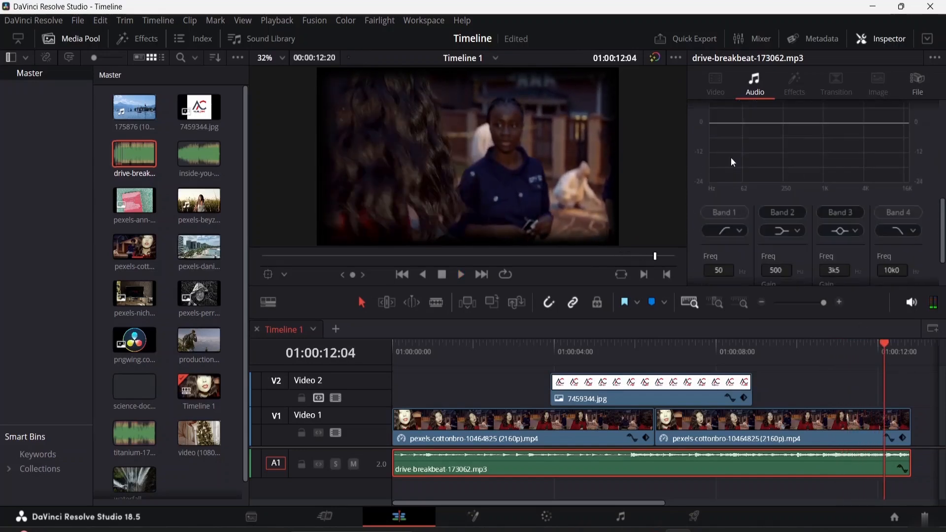
scroll(733, 157, up, 1)
click(709, 118)
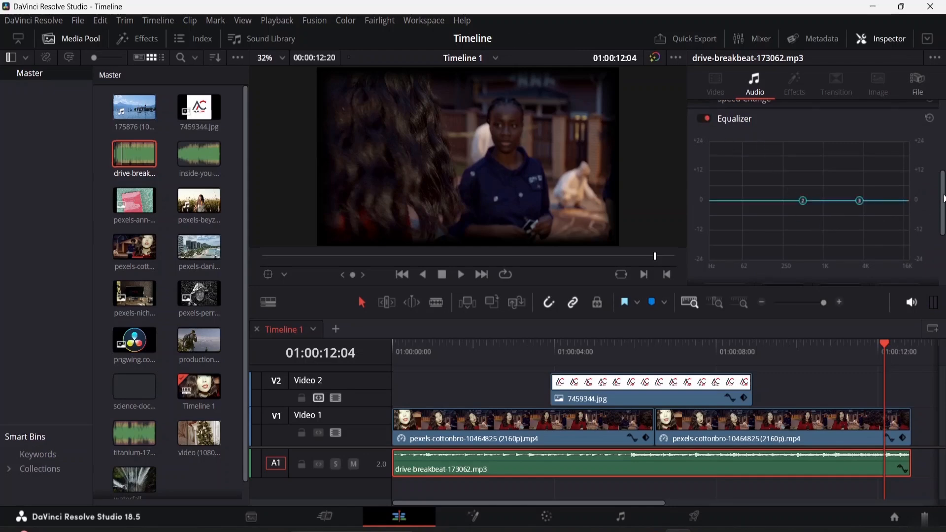
scroll(939, 206, down, 3)
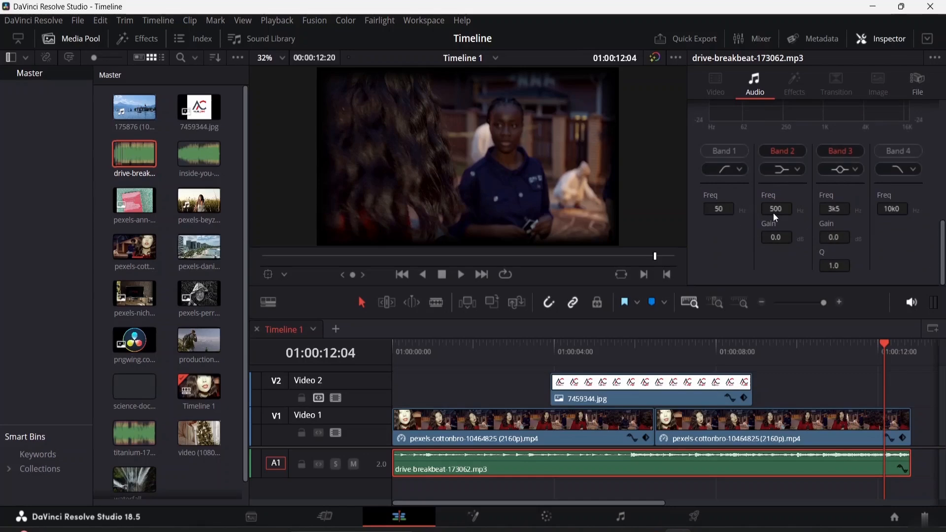
scroll(774, 213, up, 1)
click(735, 212)
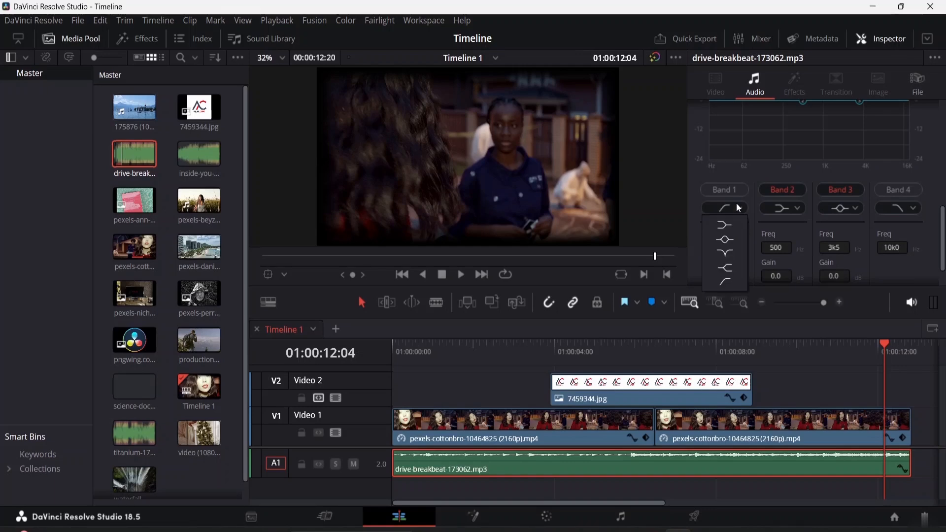
click(740, 207)
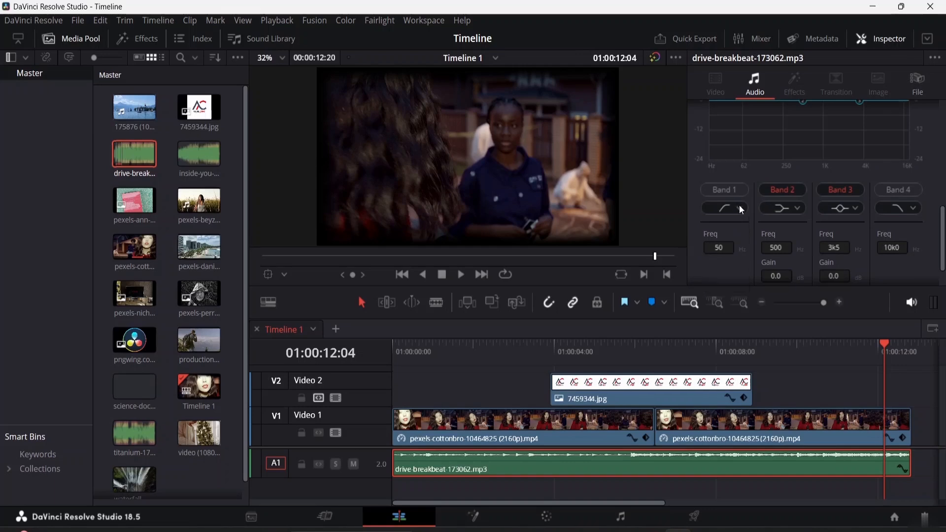
Try boosting equalizer band 2 while playing from the start, then flatten it again.
scroll(894, 229, up, 3)
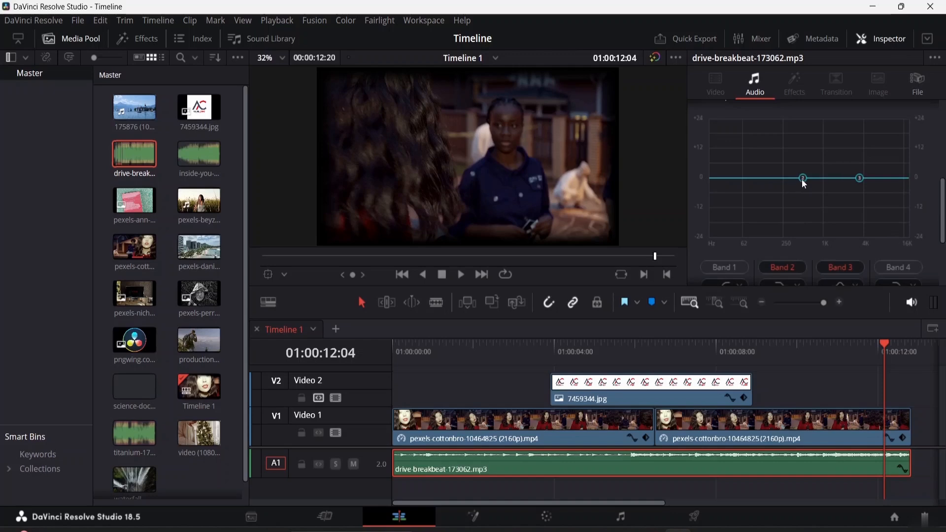
drag(802, 177, 801, 164)
click(881, 346)
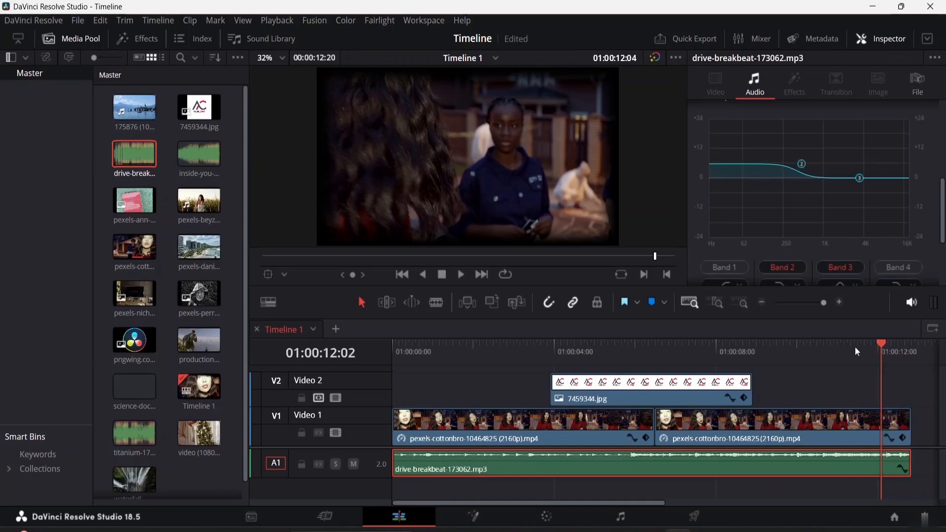
click(477, 382)
drag(886, 343, 401, 324)
click(613, 462)
key(space)
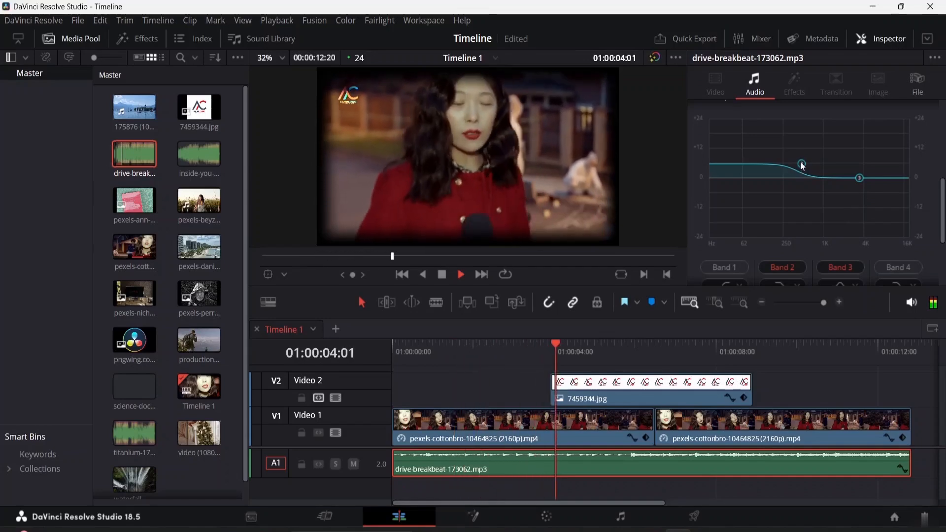
drag(801, 166, 782, 178)
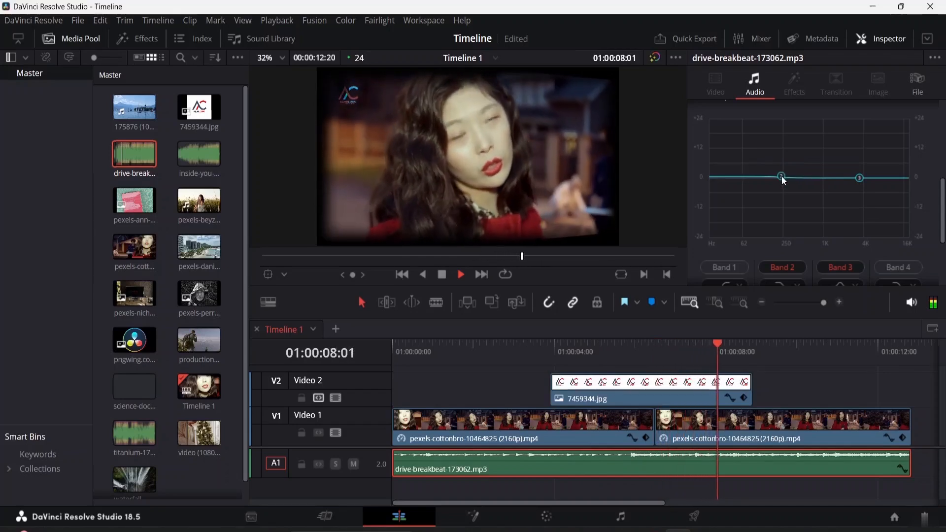
key(space)
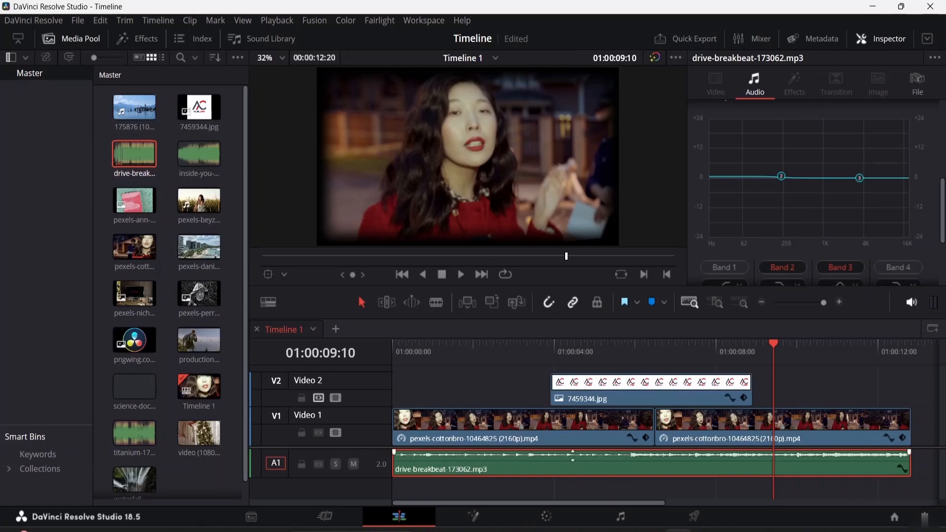
Raise the music clip's volume slightly on the timeline and move the playhead back near 4 seconds.
drag(573, 457, 576, 458)
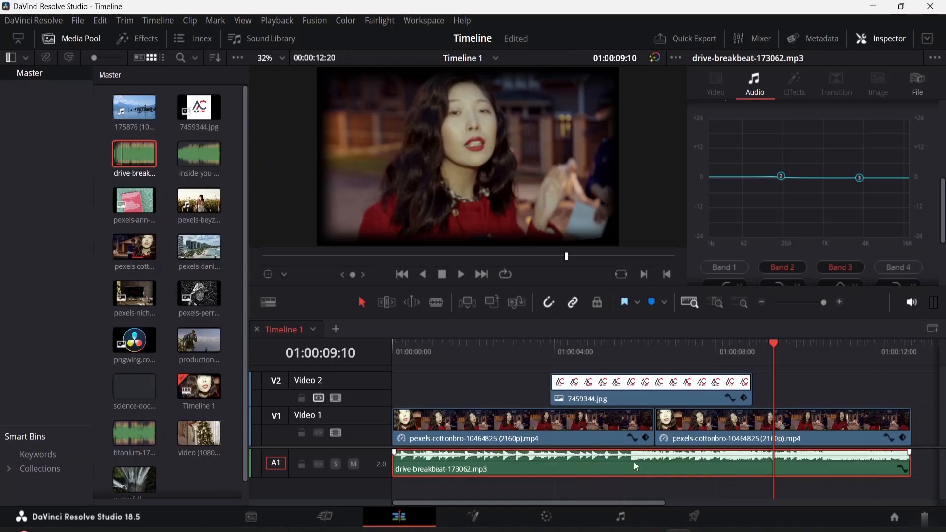
drag(772, 342, 583, 354)
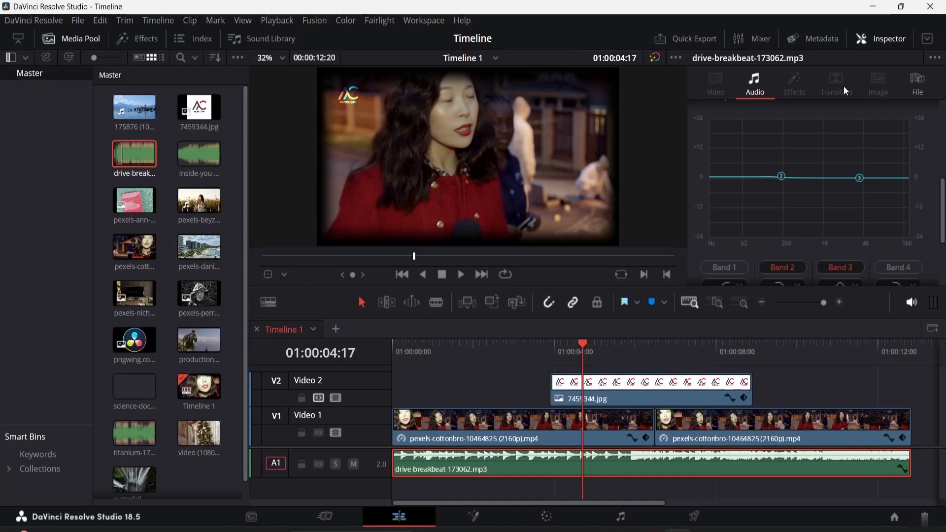
Select both video clips on Video 1 and link them together.
click(711, 414)
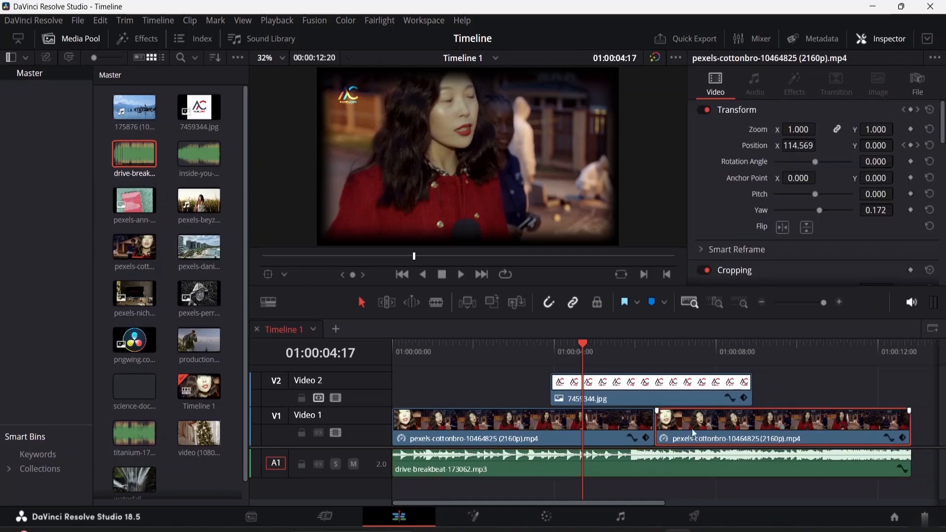
click(494, 423)
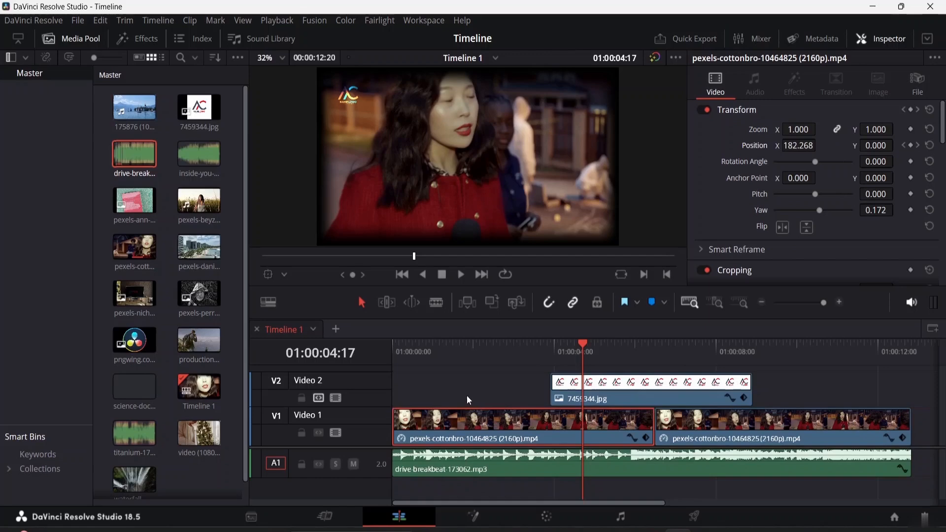
drag(466, 395, 767, 438)
scroll(837, 203, down, 10)
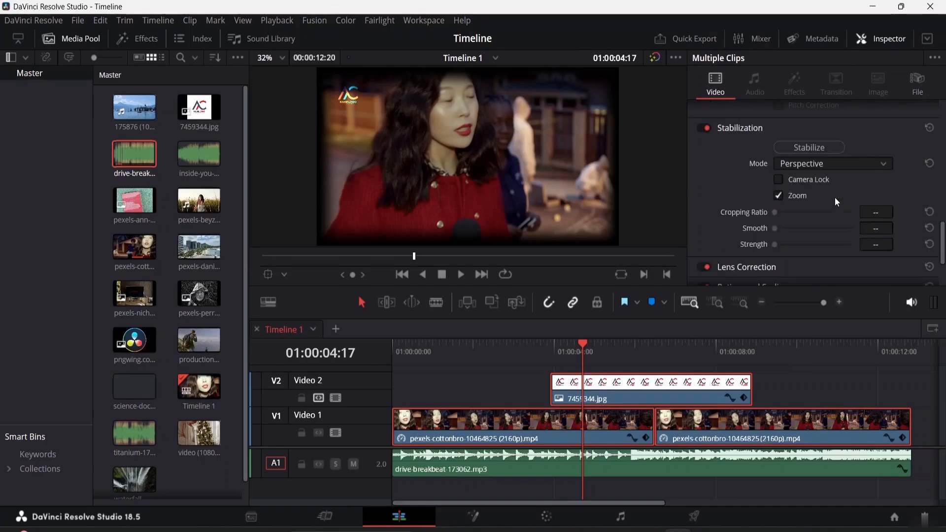
ctrl+click(685, 388)
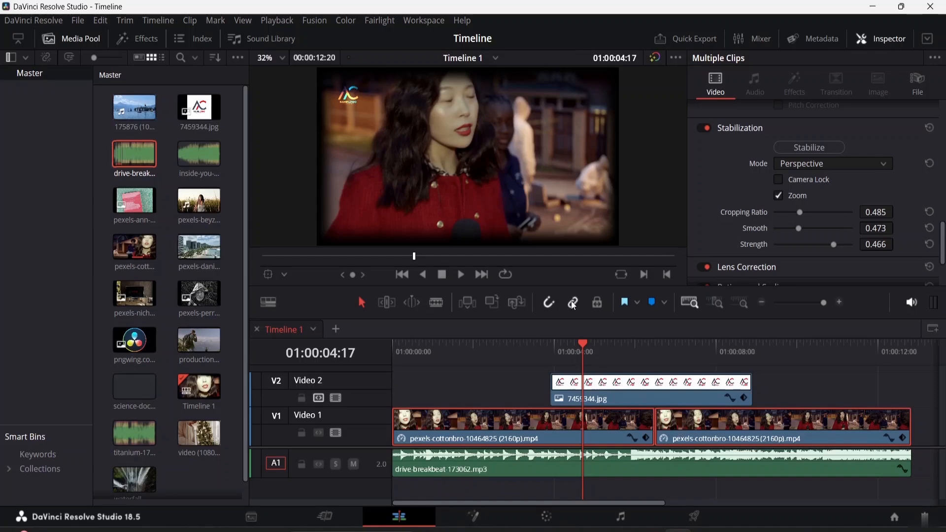
right_click(625, 422)
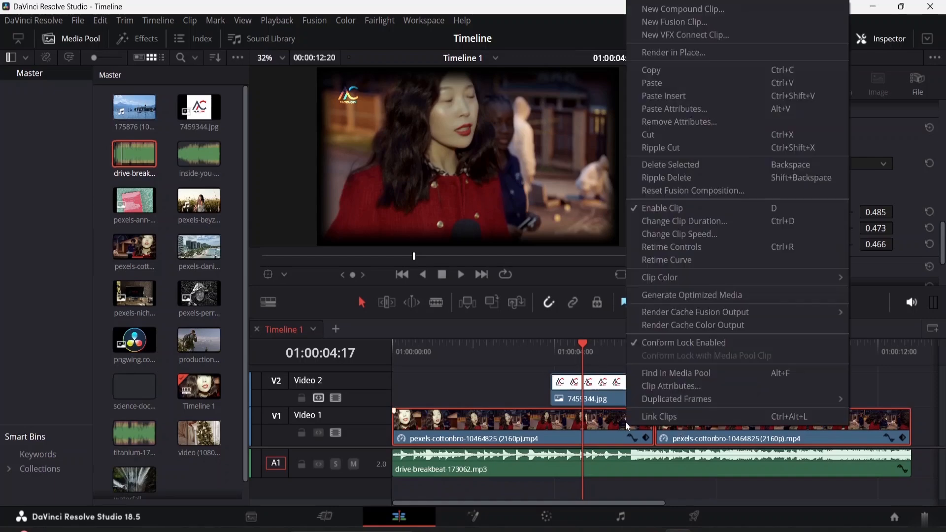
click(659, 416)
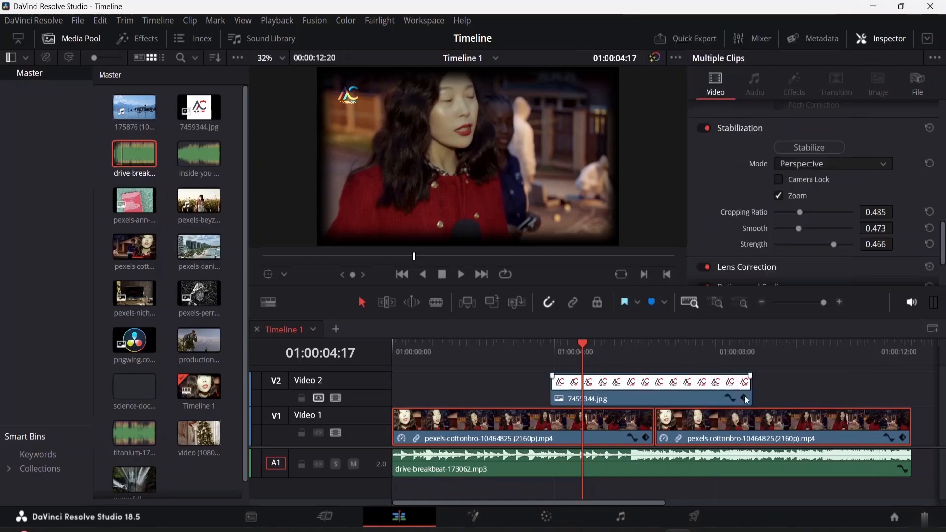
Select the linked video clips one at a time to check that they move together.
click(681, 442)
double_click(604, 429)
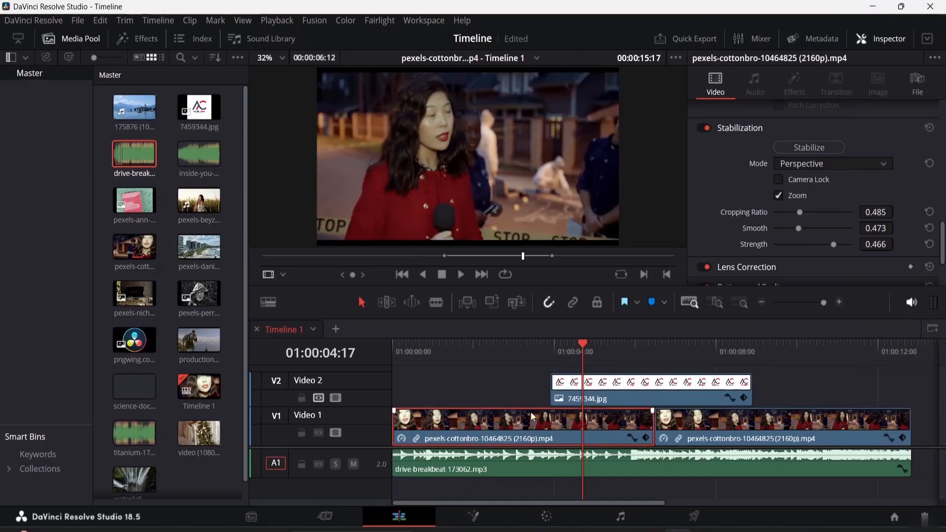
mouse_move(527, 423)
mouse_down()
mouse_move(570, 440)
mouse_move(526, 439)
mouse_up()
click(796, 428)
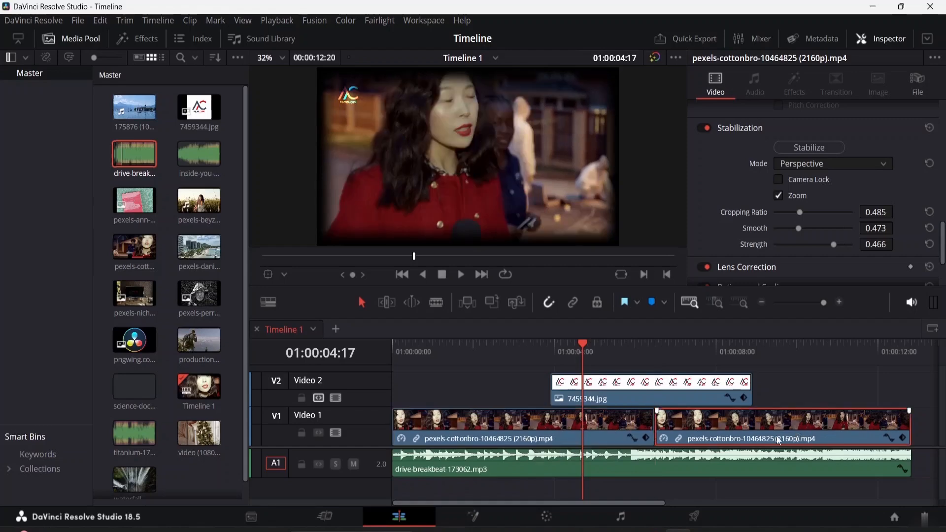
drag(804, 398, 601, 438)
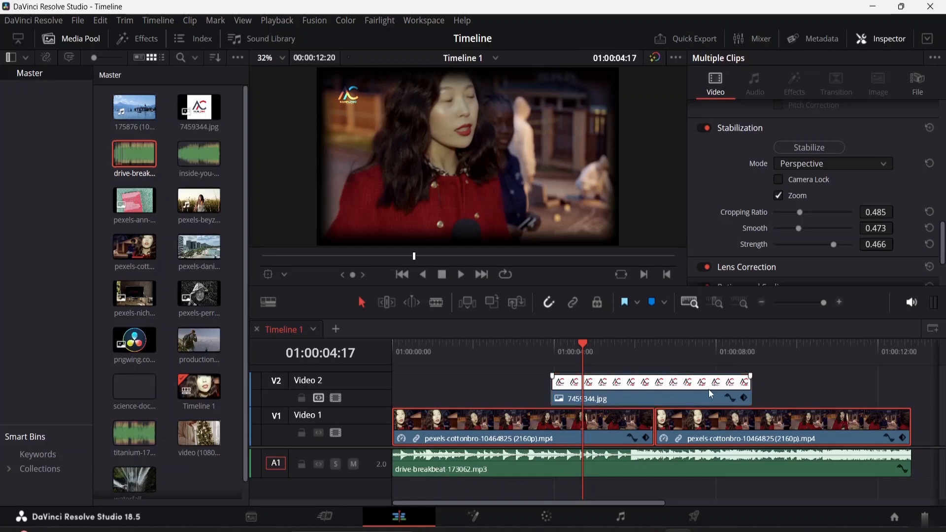
right_click(712, 433)
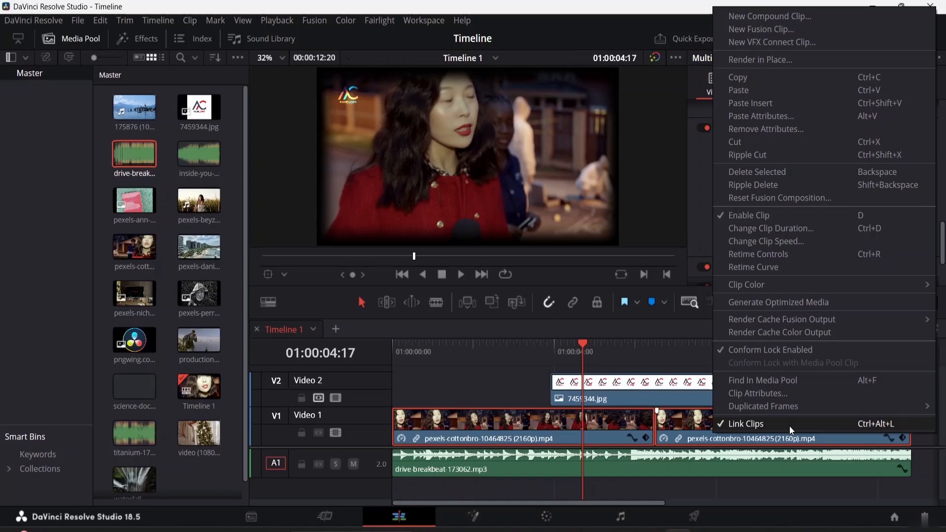
click(665, 369)
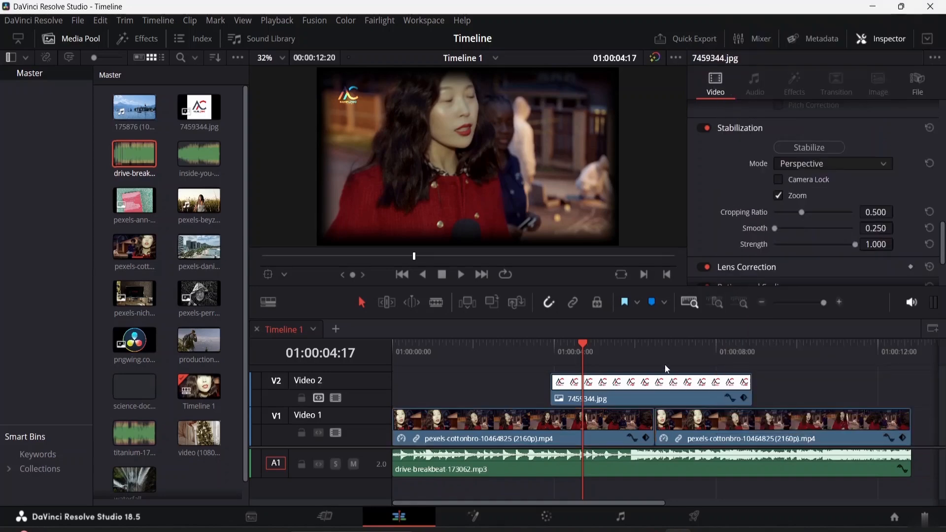
click(684, 423)
click(642, 426)
click(806, 382)
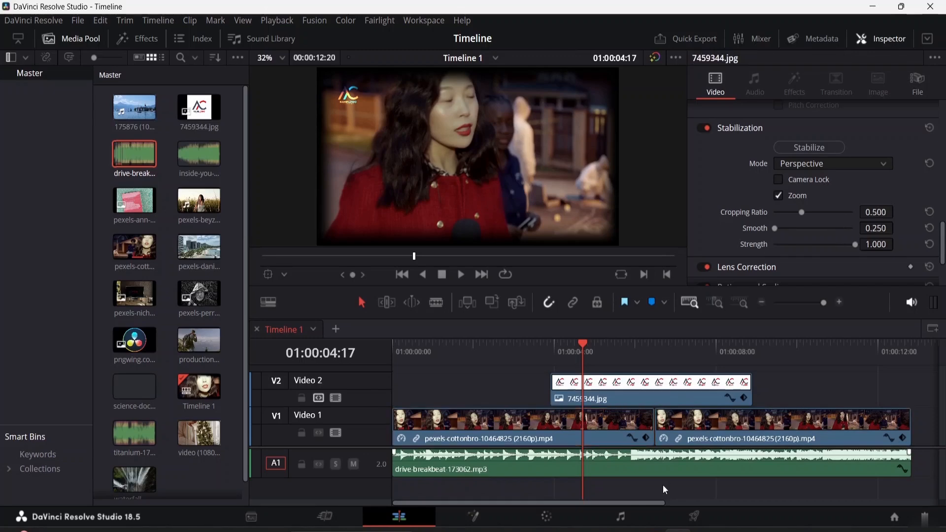
Select the first video clip and reposition it slightly left in the viewer using the Transform overlay.
click(579, 398)
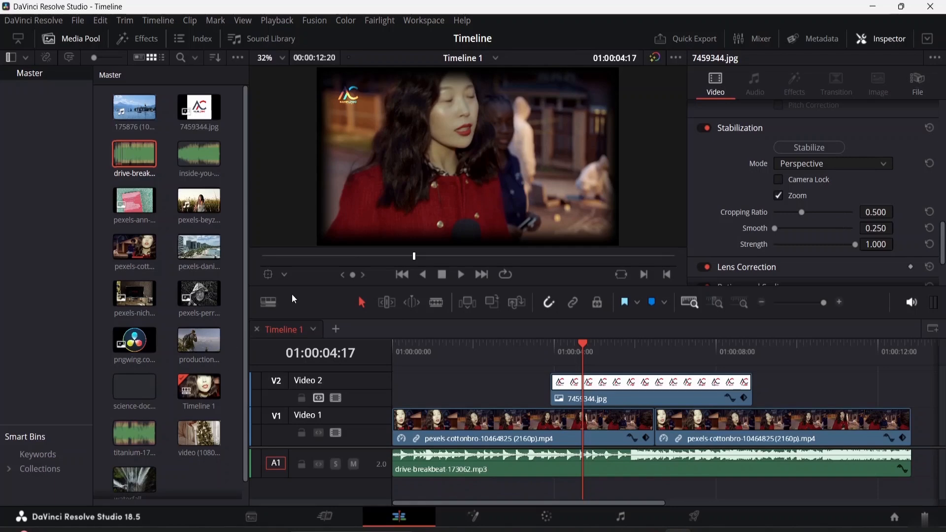
click(499, 422)
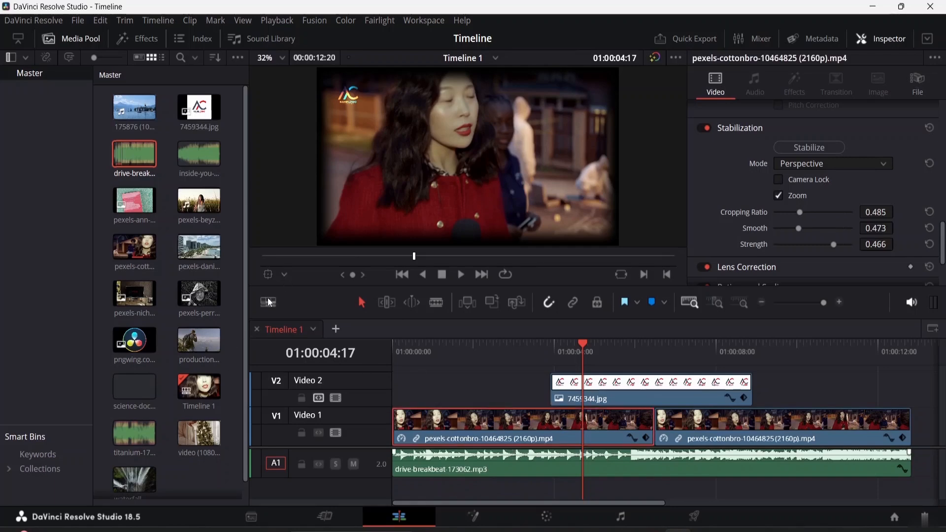
click(285, 274)
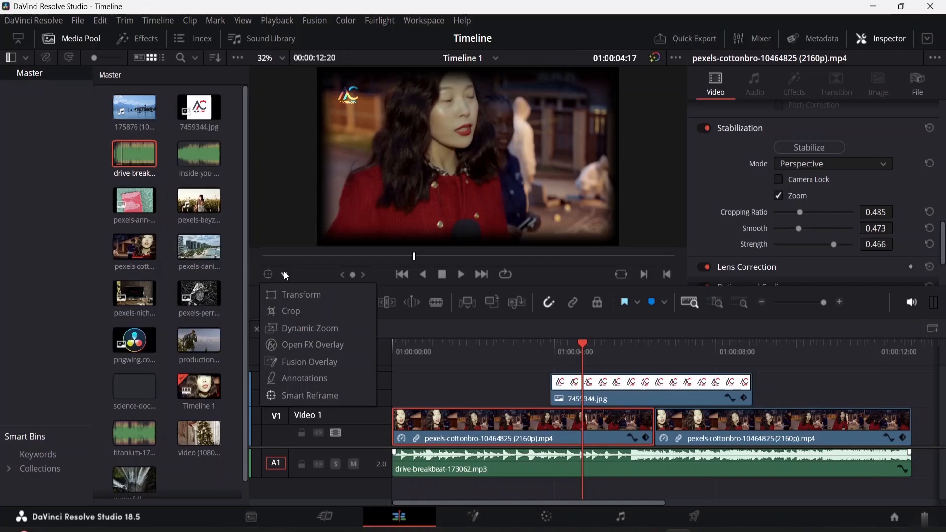
click(297, 295)
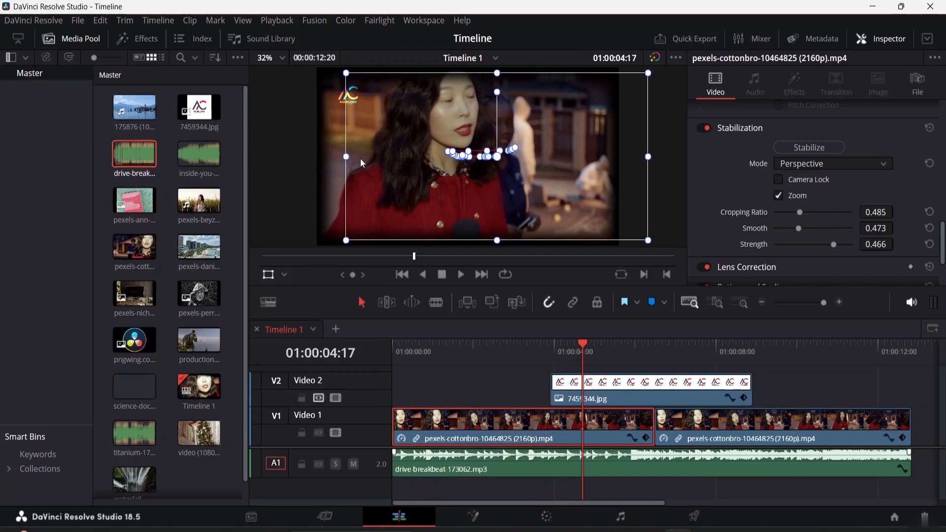
drag(598, 123, 575, 126)
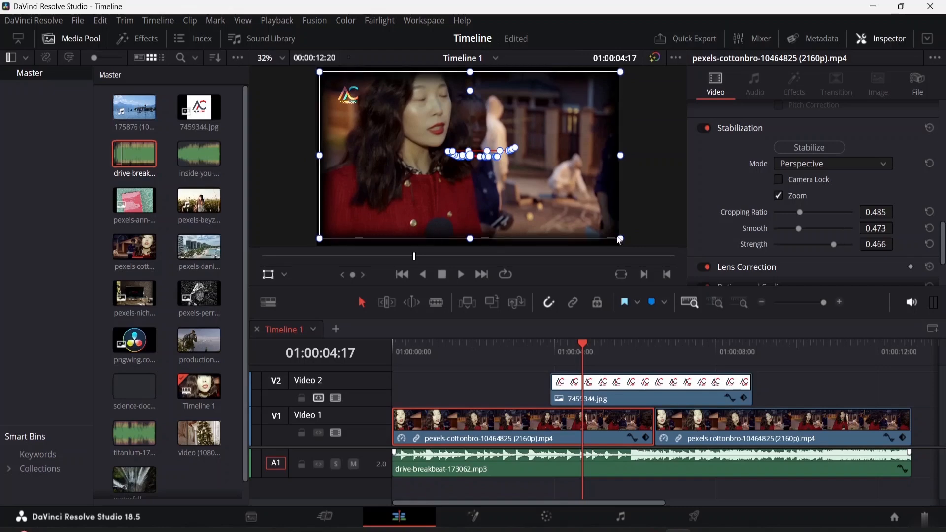
mouse_move(621, 239)
mouse_down()
mouse_move(601, 223)
mouse_move(620, 241)
mouse_up()
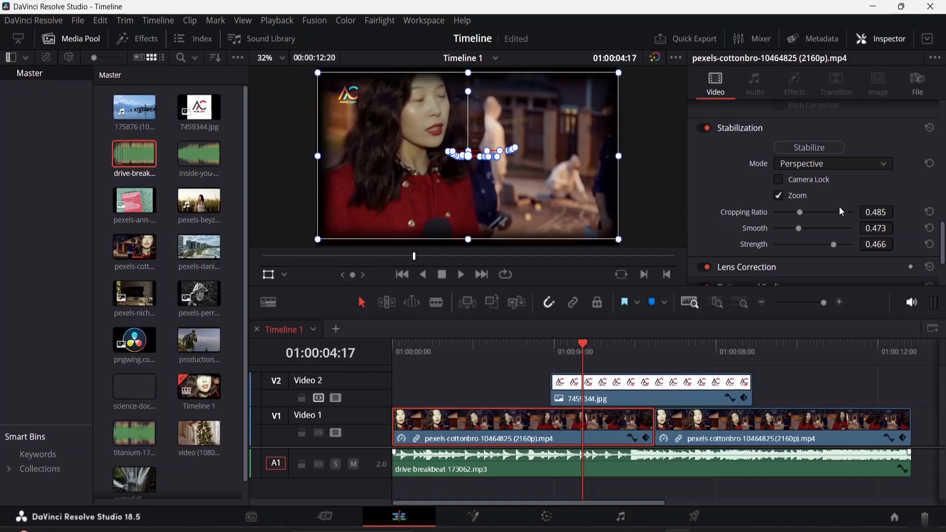
scroll(838, 206, up, 8)
scroll(841, 184, up, 5)
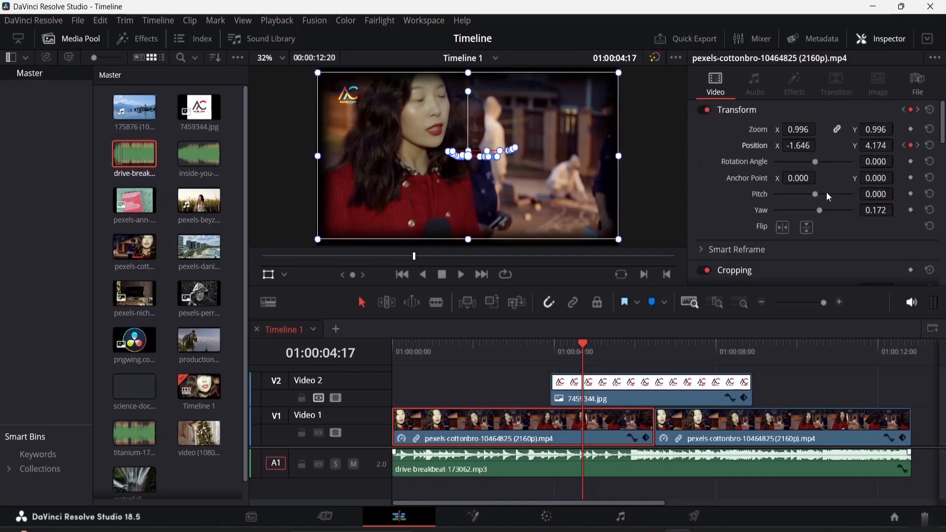
Set the clip's anchor point X to 20 and drag its position in the viewer.
drag(795, 177, 815, 178)
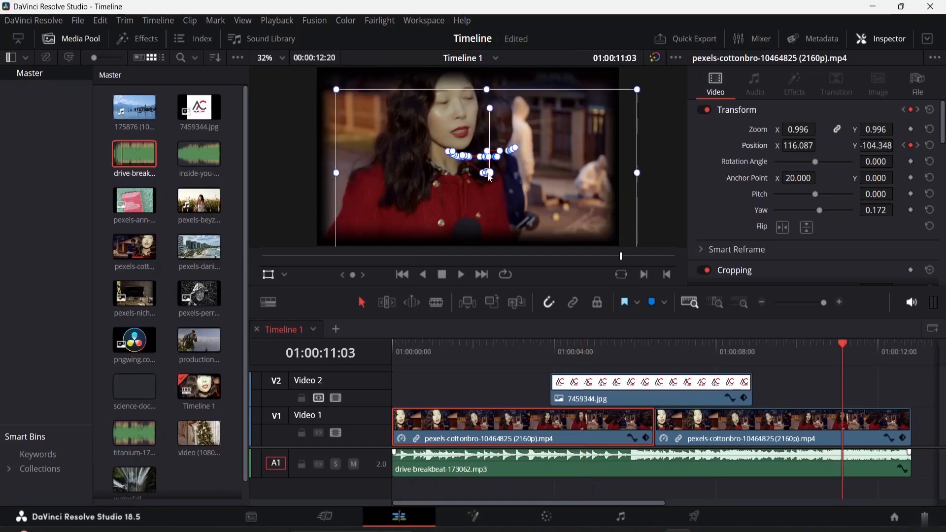
drag(489, 176, 466, 155)
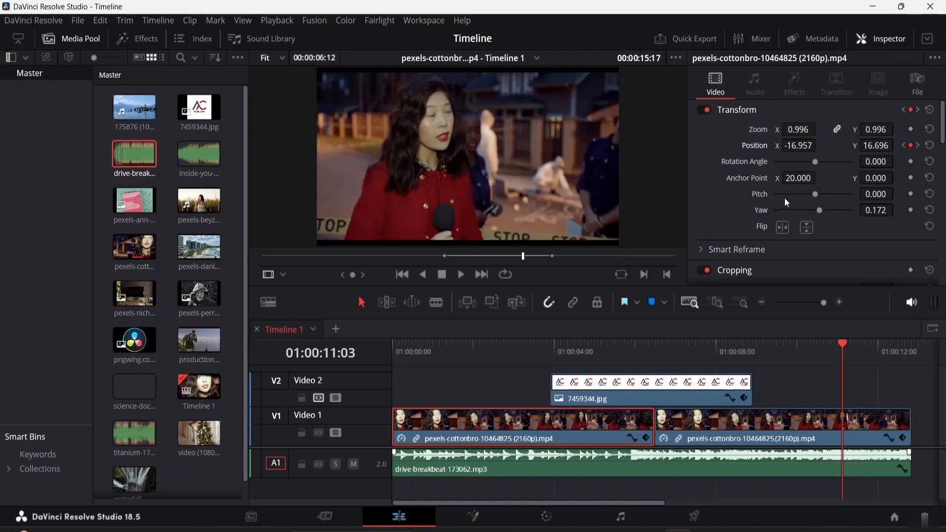
Enable Dynamic Zoom on the clip and set its Dynamic Zoom Ease to Linear.
scroll(785, 196, down, 5)
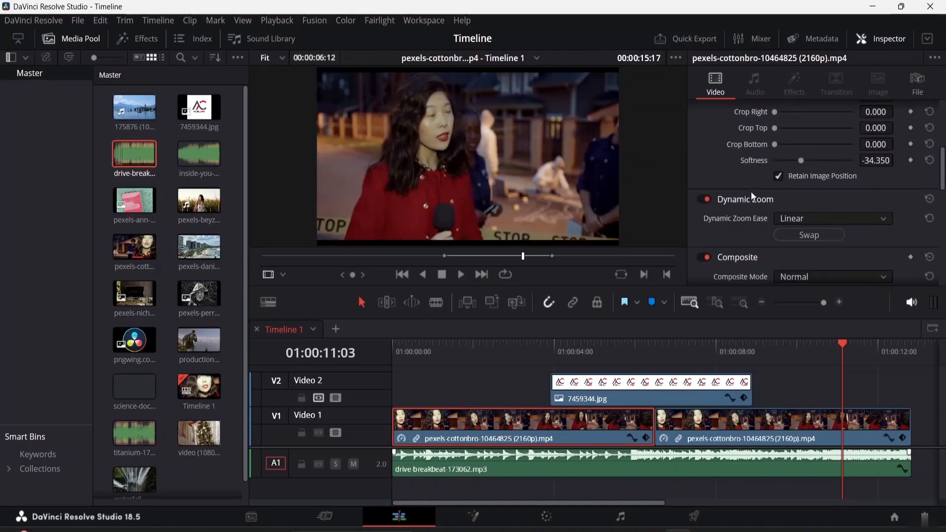
click(752, 199)
click(752, 199)
click(791, 217)
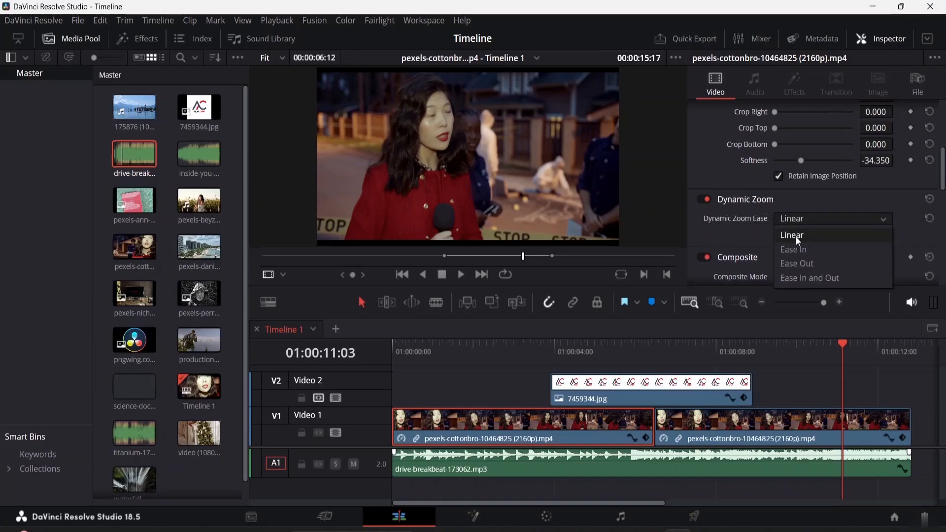
click(797, 239)
click(281, 277)
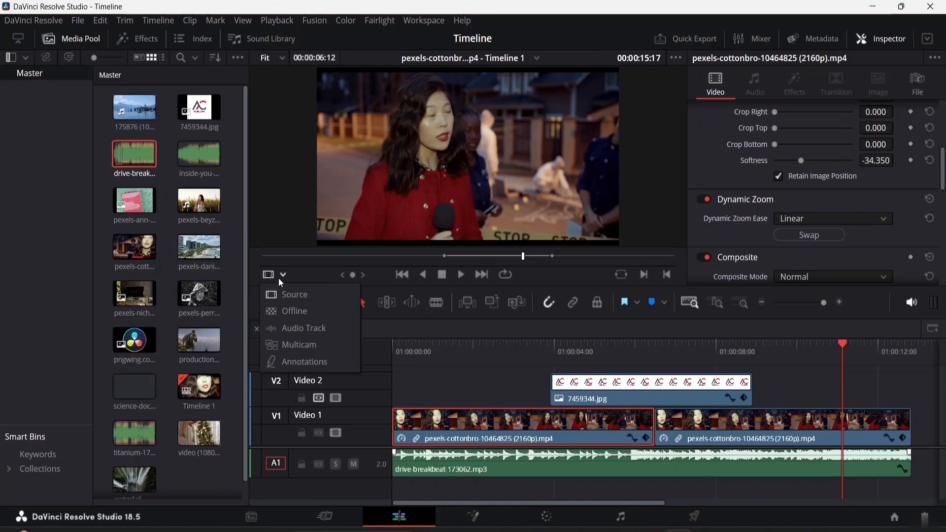
click(497, 207)
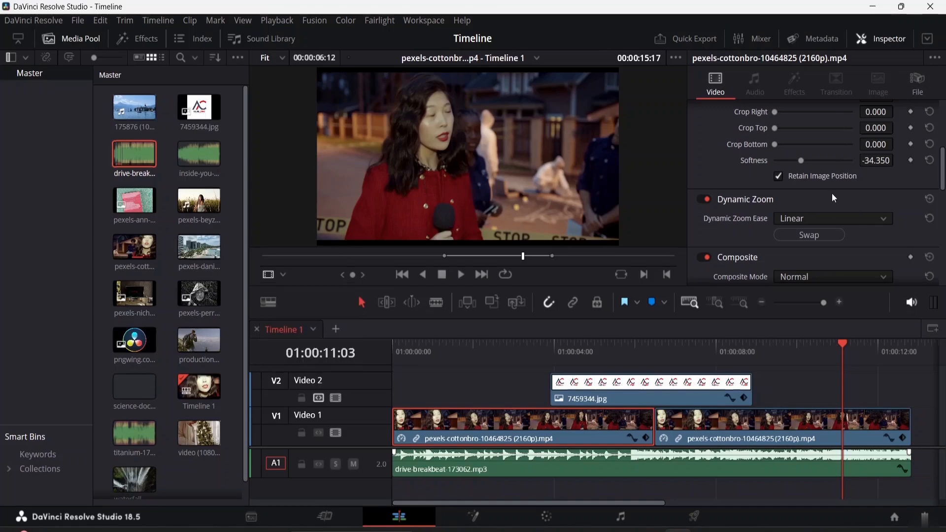
Show the Dynamic Zoom overlay and shrink and move the end frame onto the woman's face.
click(597, 390)
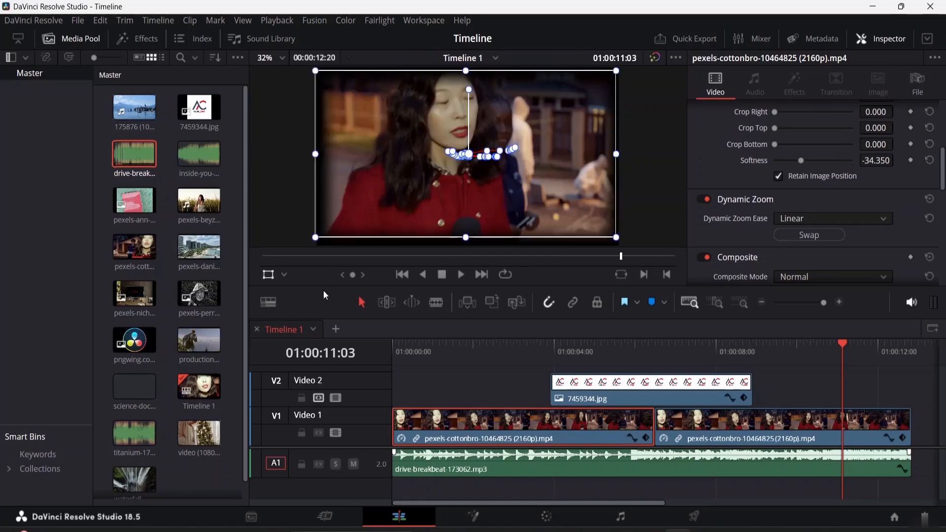
click(285, 275)
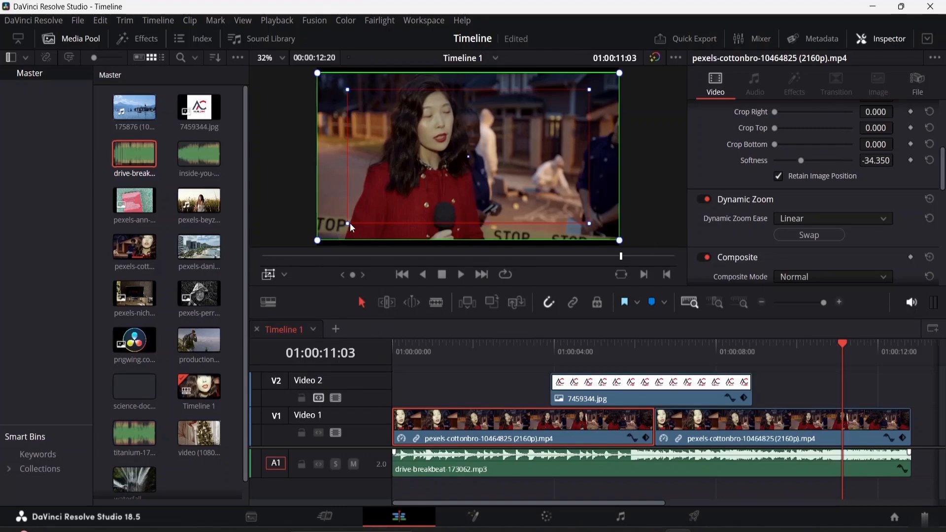
drag(348, 223, 405, 192)
drag(484, 140, 447, 105)
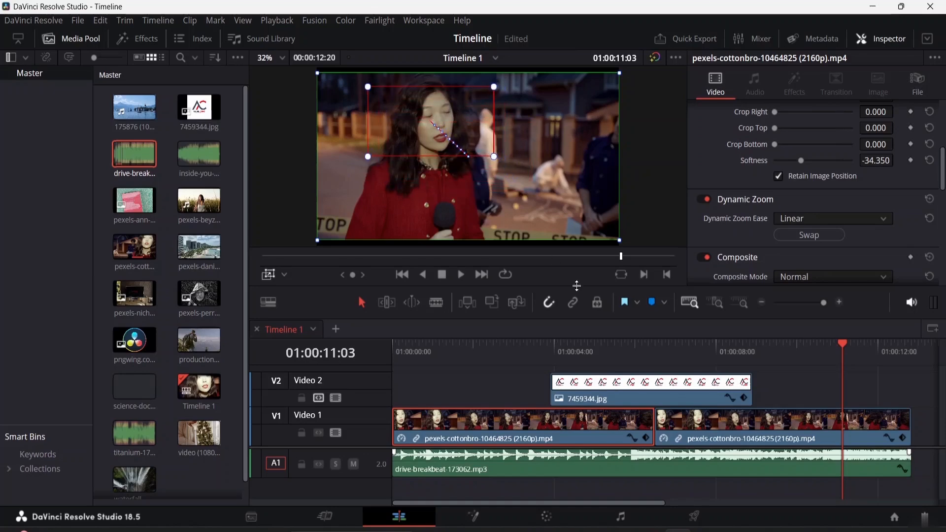
Play the timeline from the start to preview the dynamic zoom.
click(285, 275)
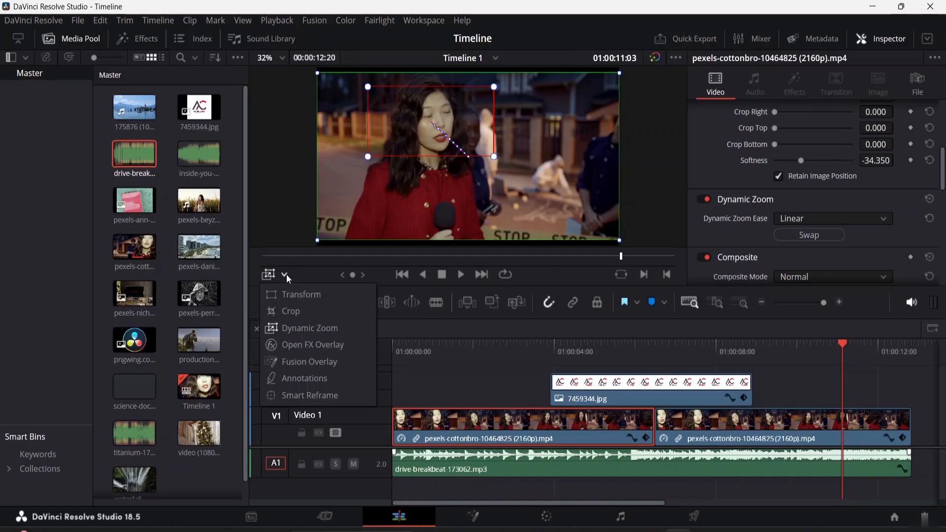
click(318, 241)
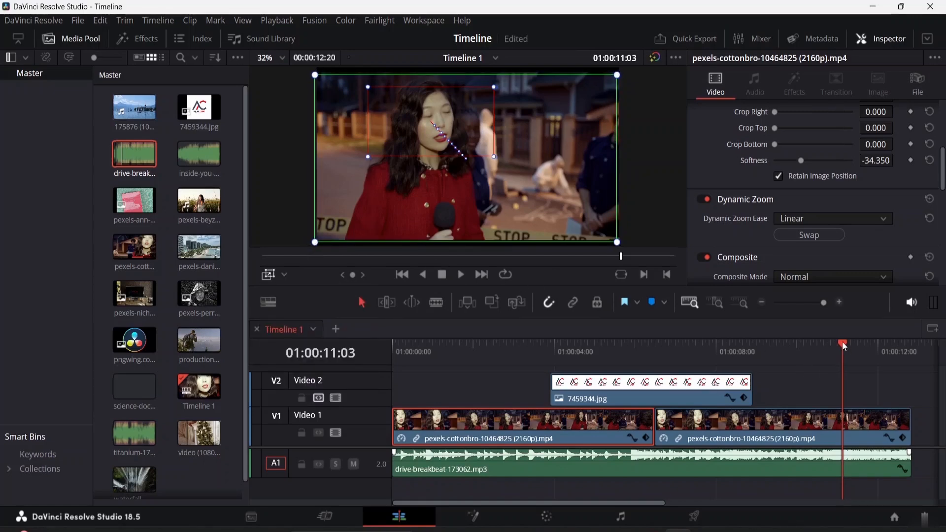
click(697, 343)
click(398, 341)
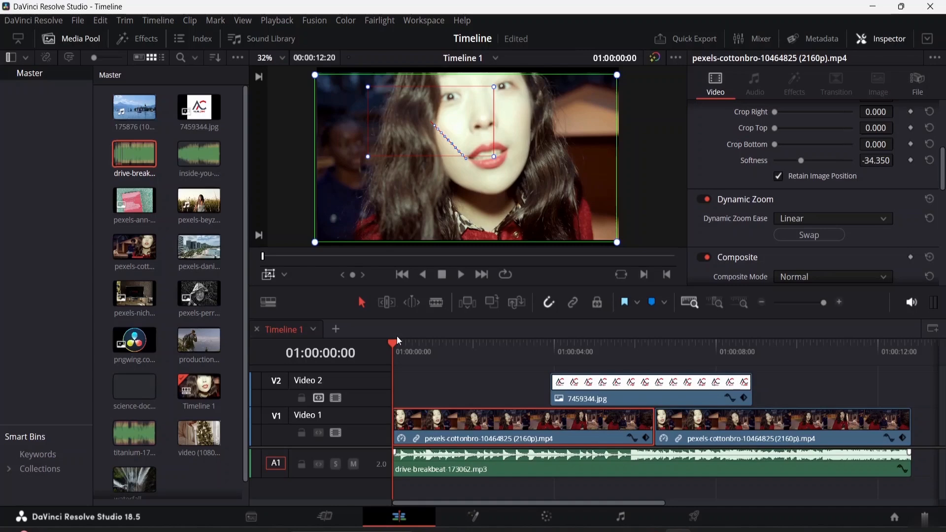
key(space)
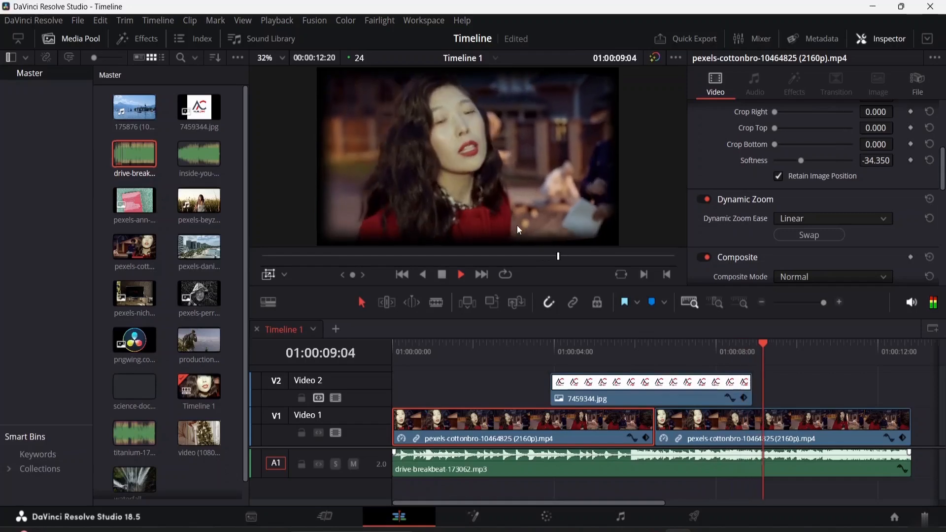
key(space)
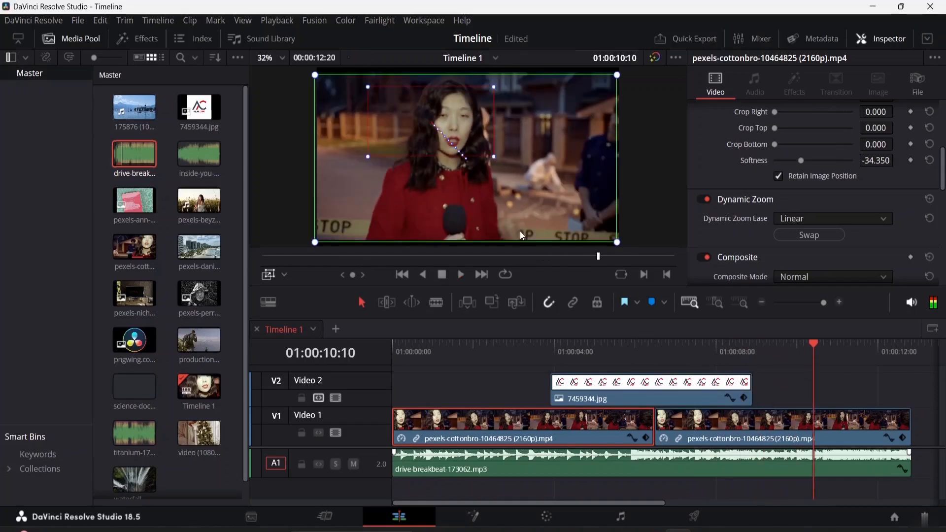
Crop the first clip's left and right edges in the viewer with the Crop overlay.
click(277, 273)
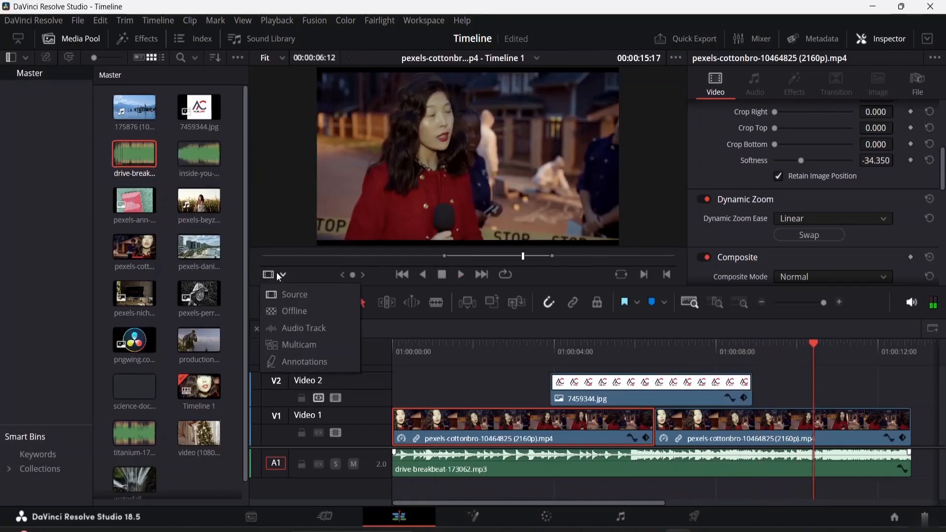
click(524, 162)
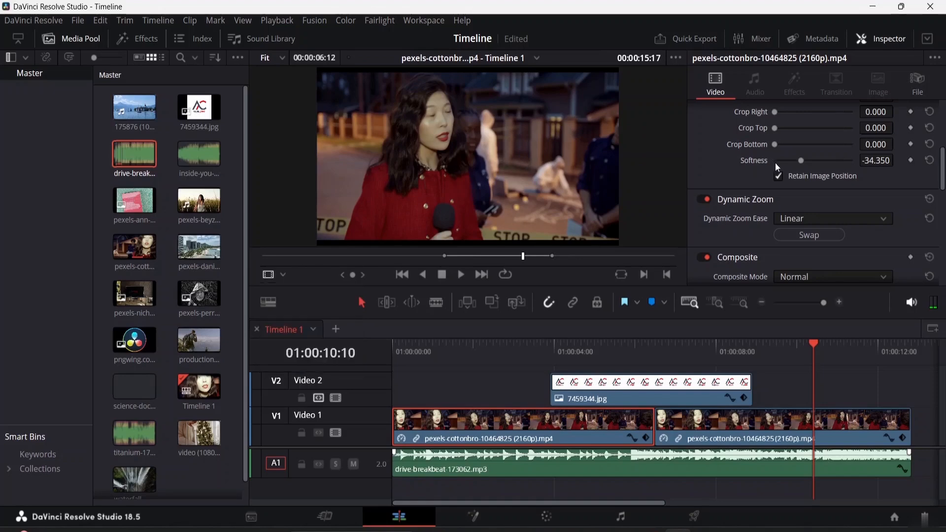
click(523, 428)
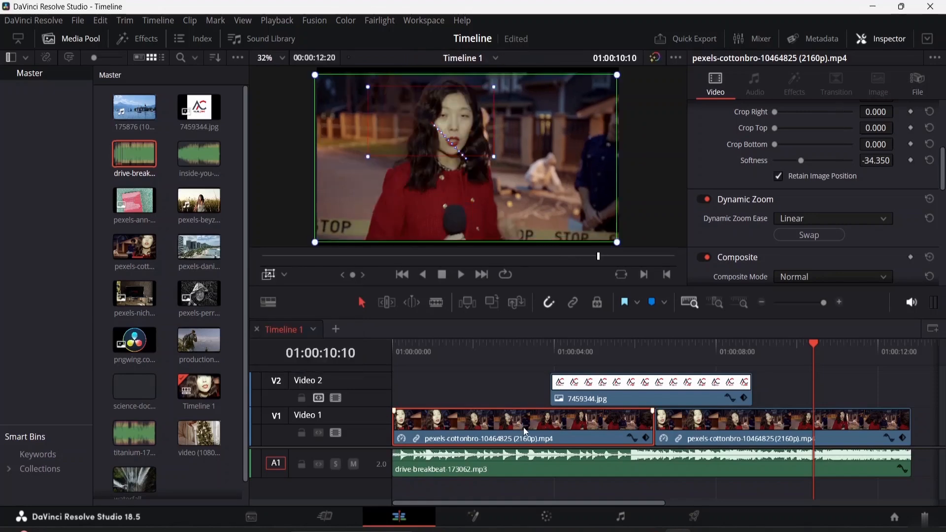
click(284, 274)
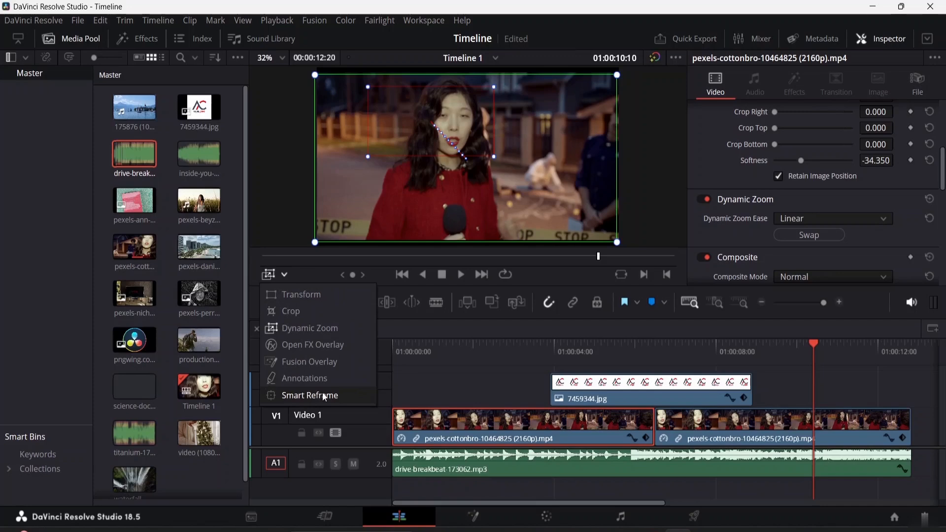
click(321, 310)
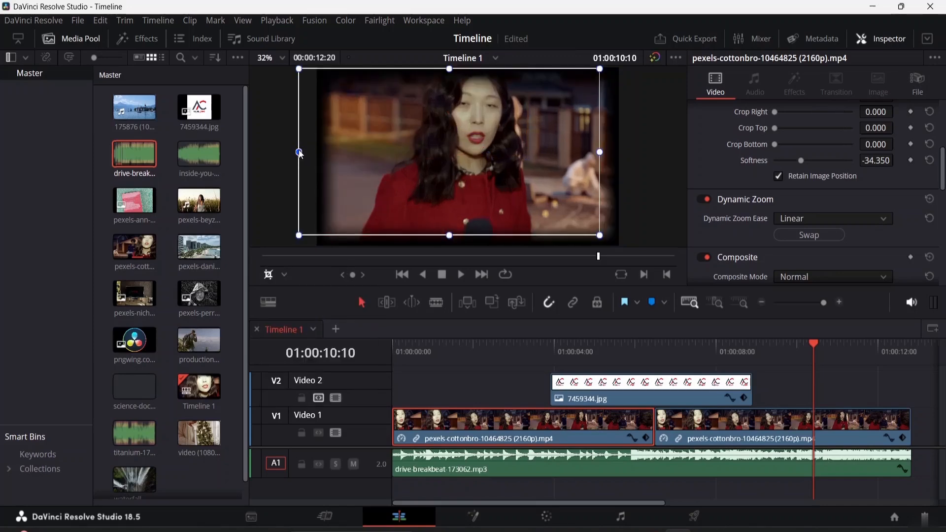
drag(301, 153, 345, 154)
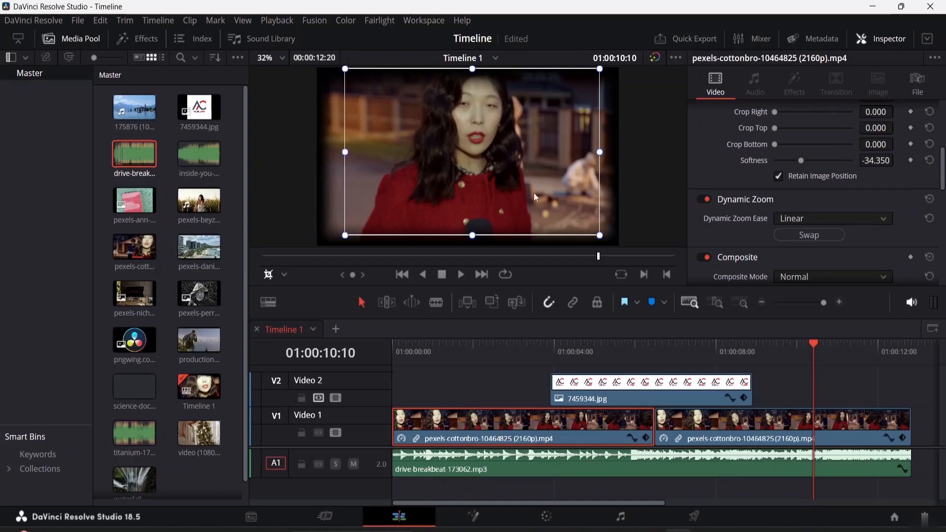
drag(600, 154, 587, 149)
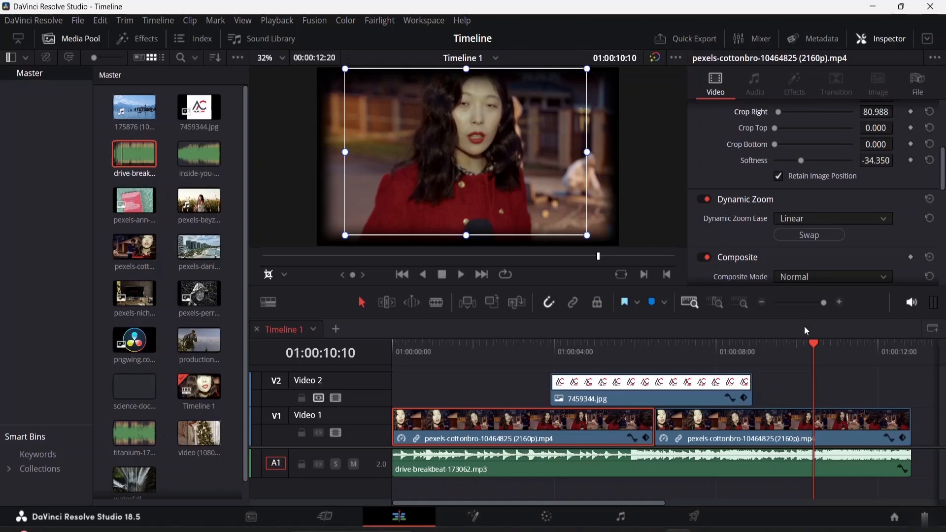
Play the timeline from about 5 seconds to preview the crop.
drag(810, 340, 461, 340)
key(space)
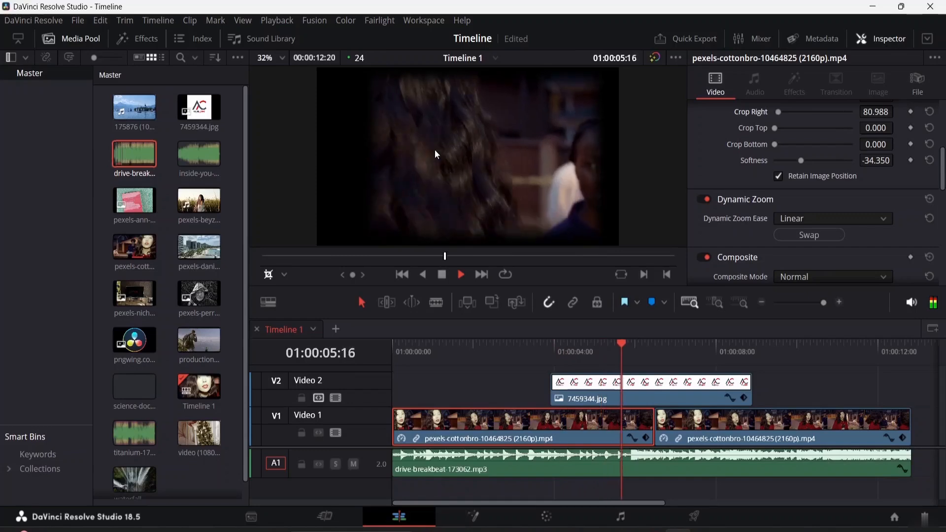
key(space)
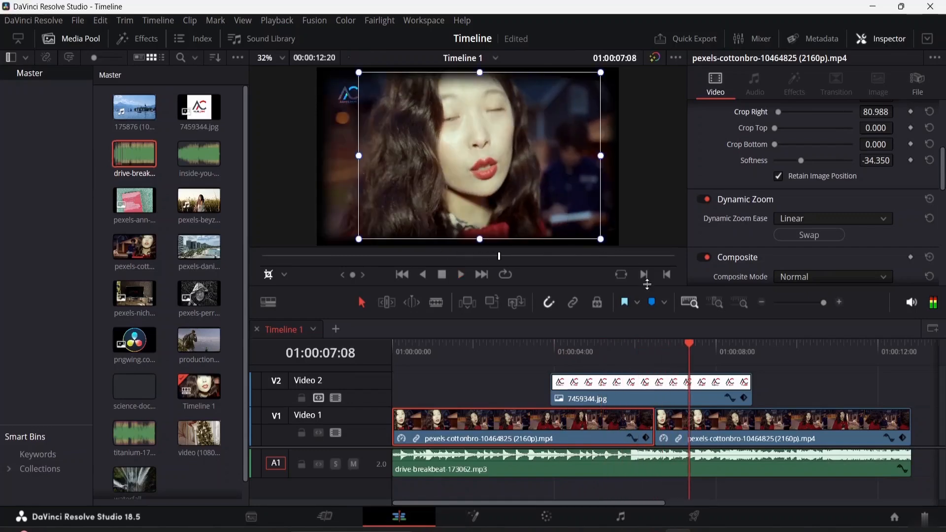
Remove the crop by dragging all four crop edges back out to the full frame.
click(270, 274)
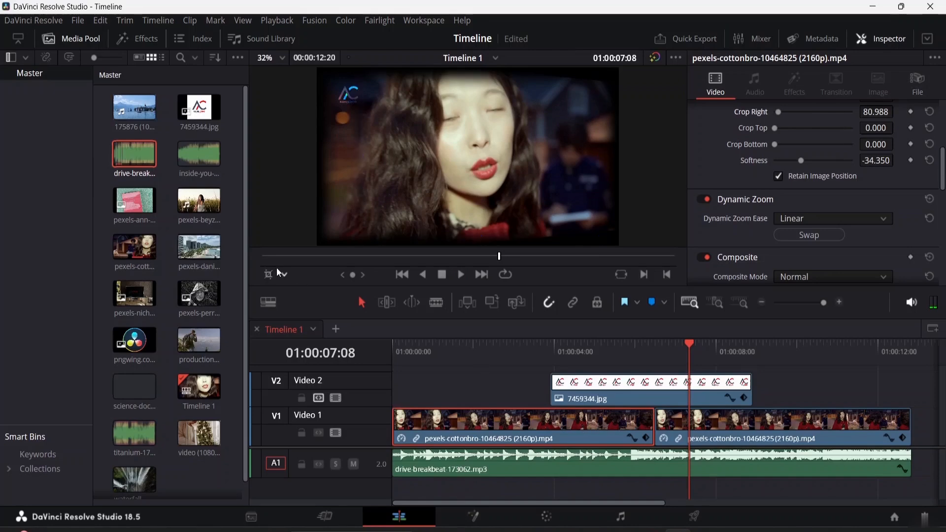
click(285, 274)
click(277, 311)
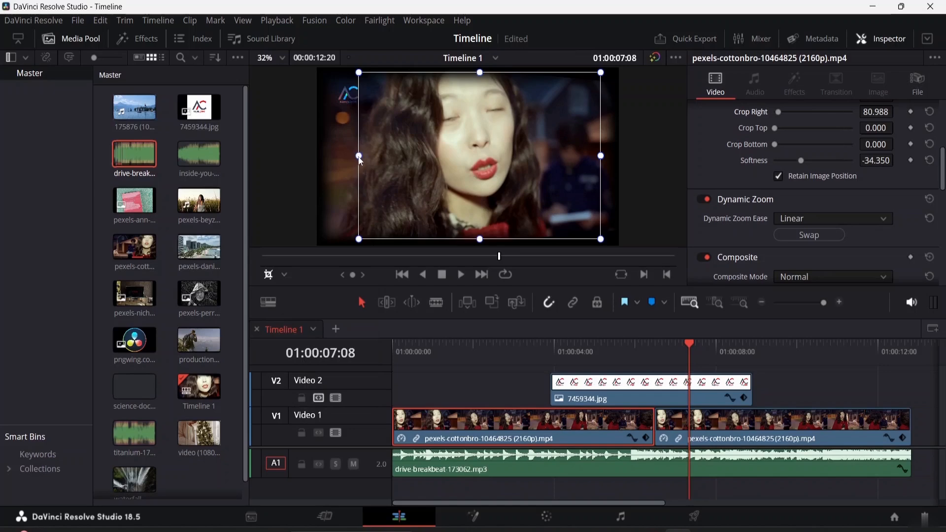
drag(358, 155, 319, 158)
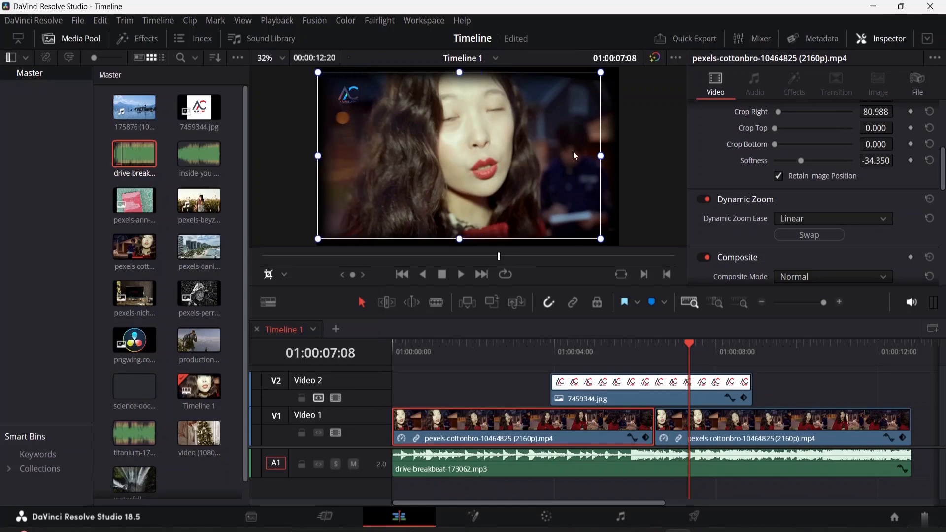
drag(600, 156, 622, 161)
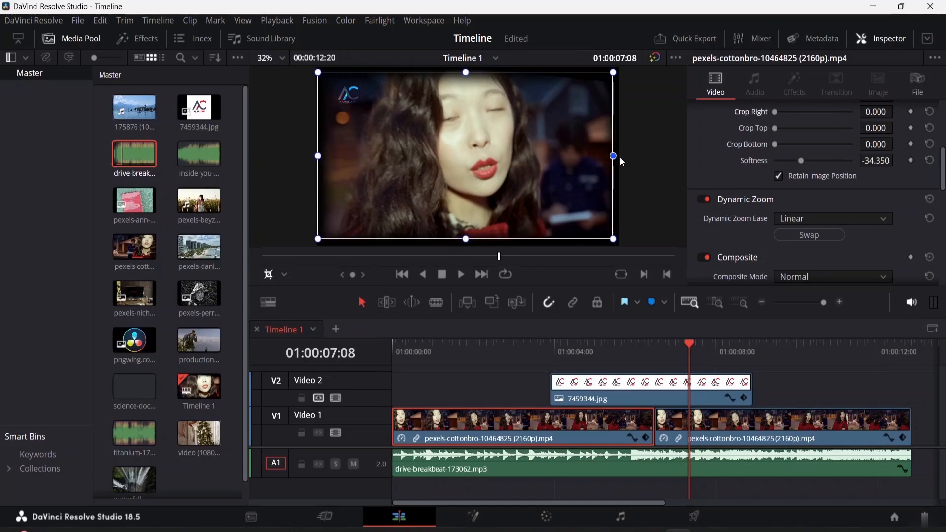
drag(466, 73, 465, 65)
drag(466, 240, 469, 254)
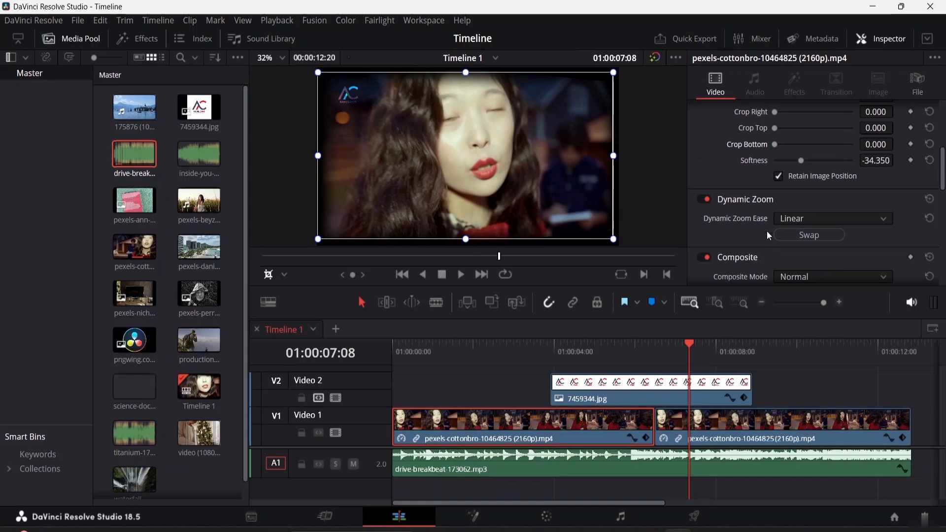
Switch the viewer overlay back to Transform and play the timeline.
scroll(765, 227, down, 3)
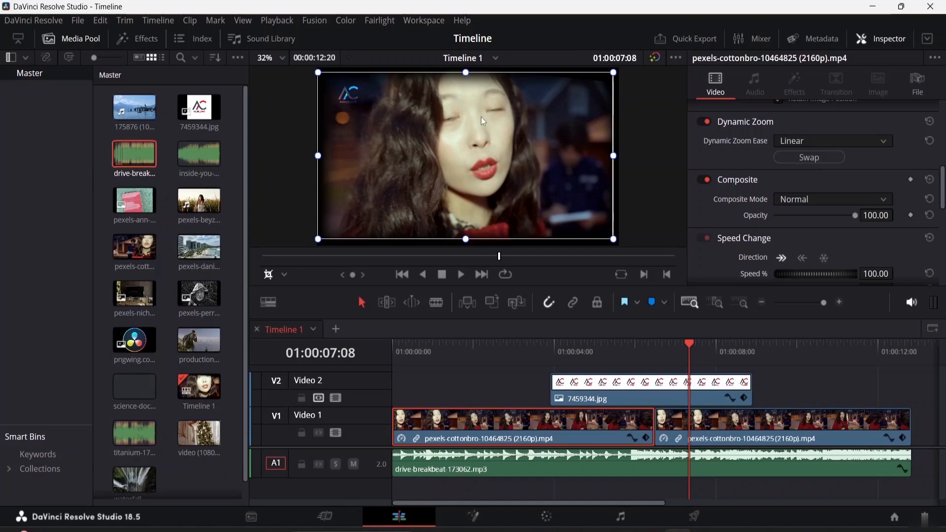
click(285, 275)
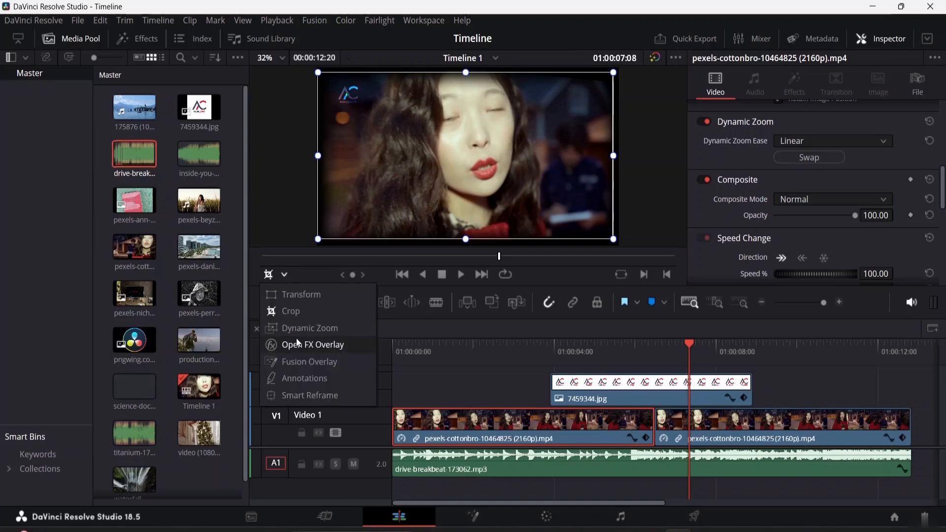
click(301, 298)
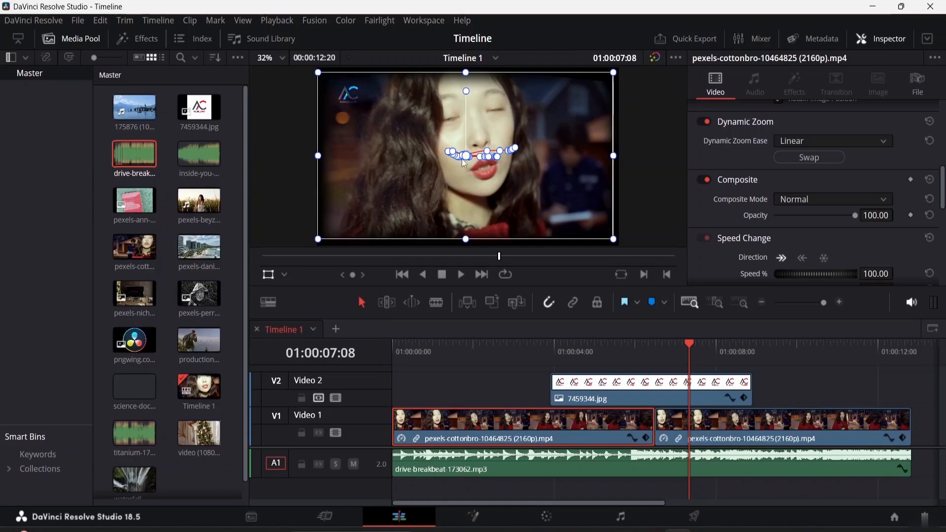
key(space)
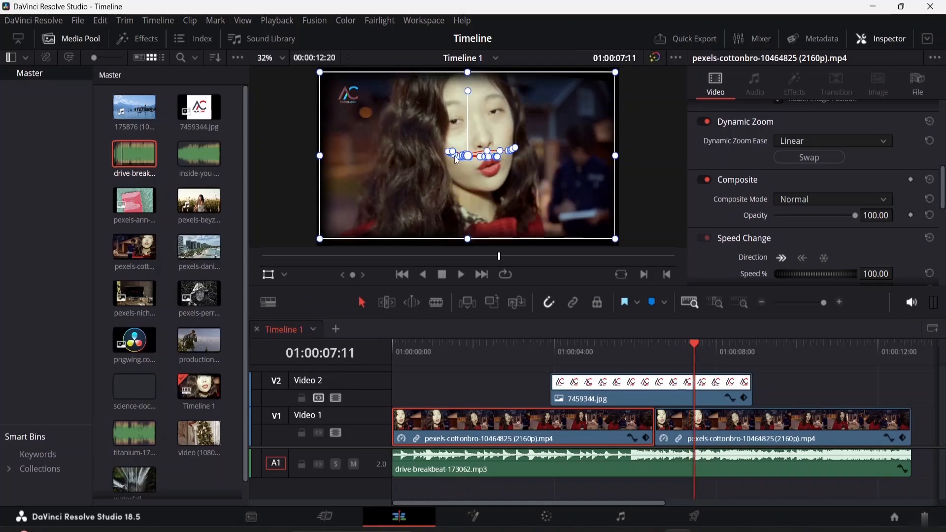